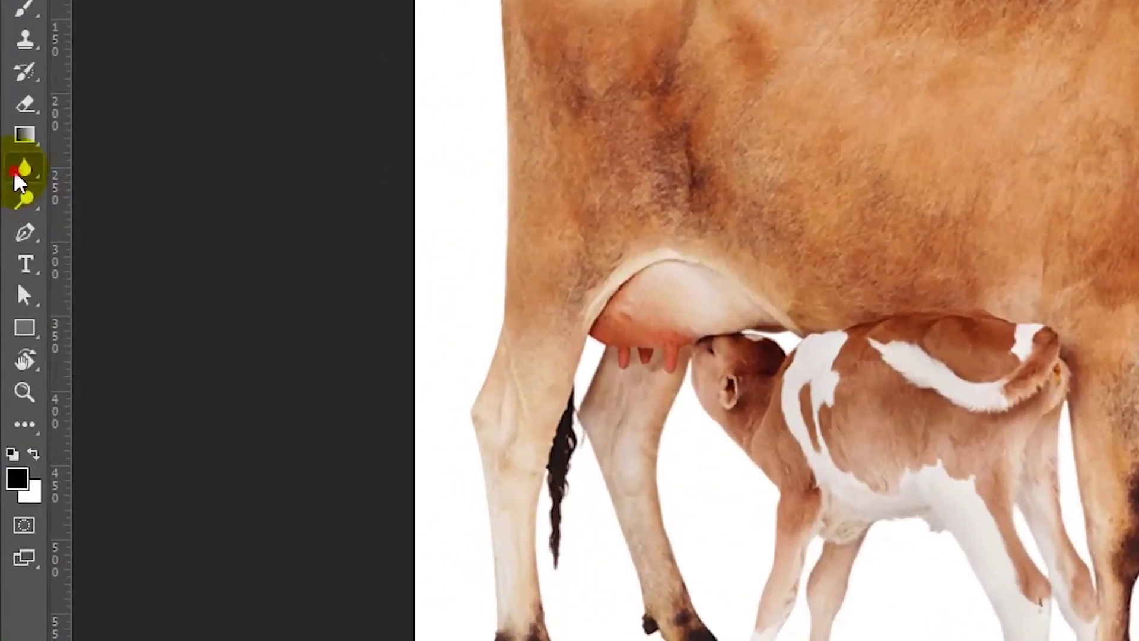
Step: Select the Blur Tool with a 100 px Hard Round brush and set its strength to 100%
right_click(19, 175)
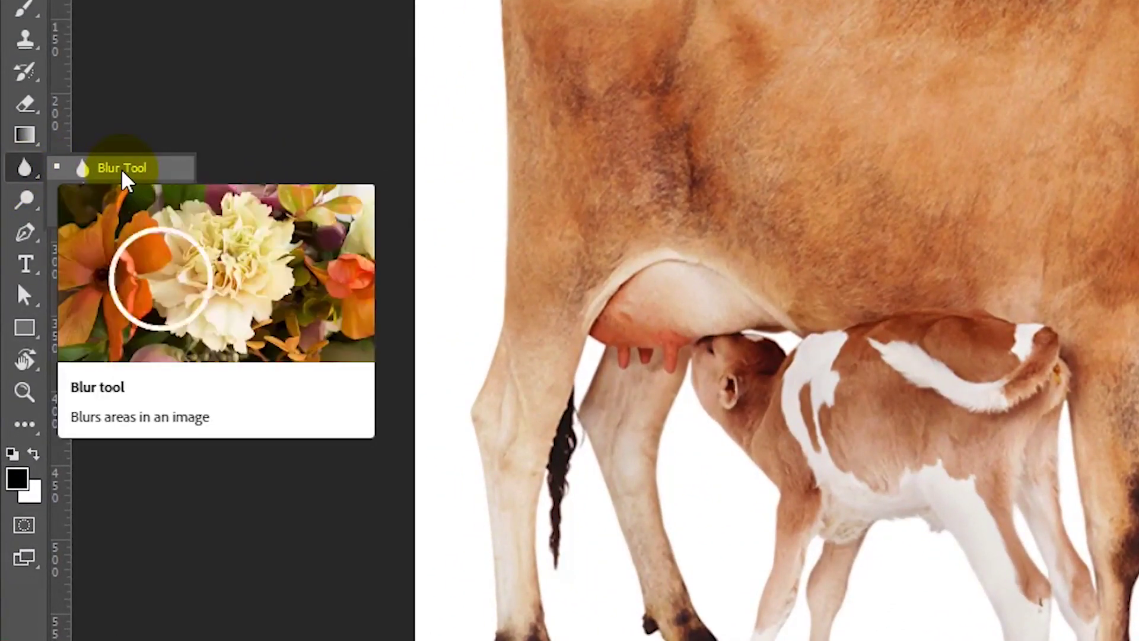
left_click(118, 169)
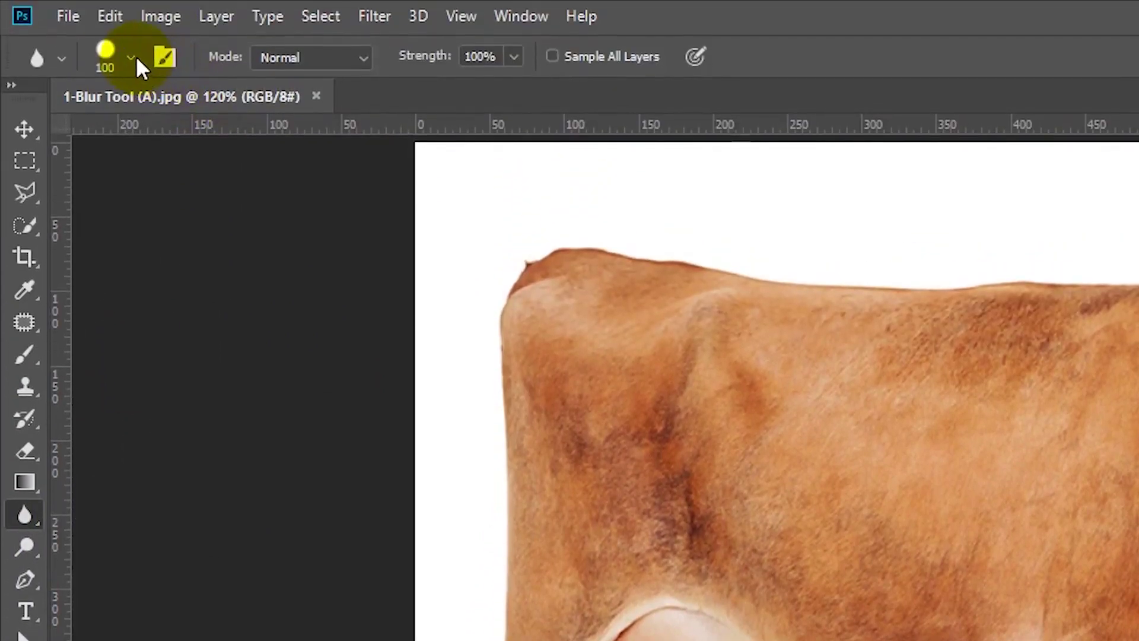
left_click(134, 62)
left_click(395, 348)
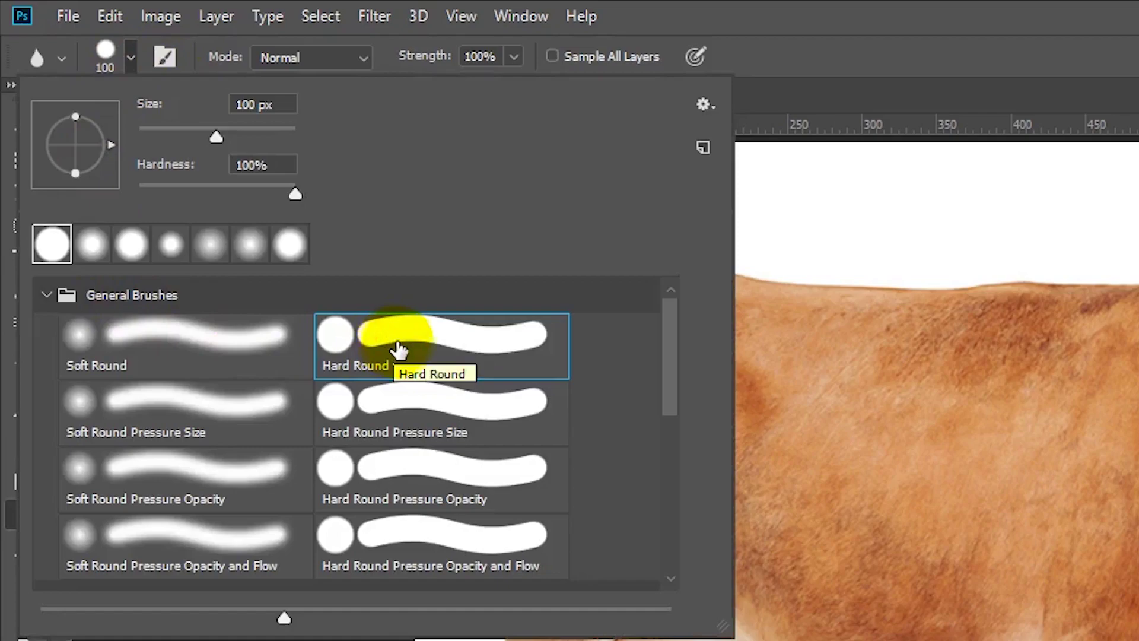
left_click(514, 57)
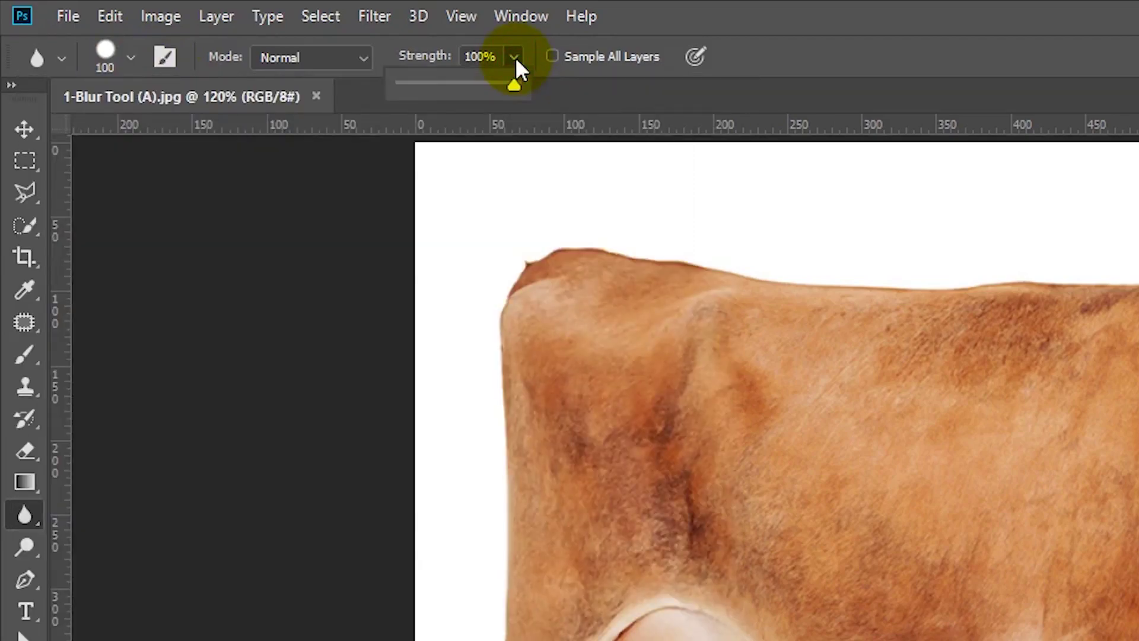
left_click_drag(518, 83, 524, 88)
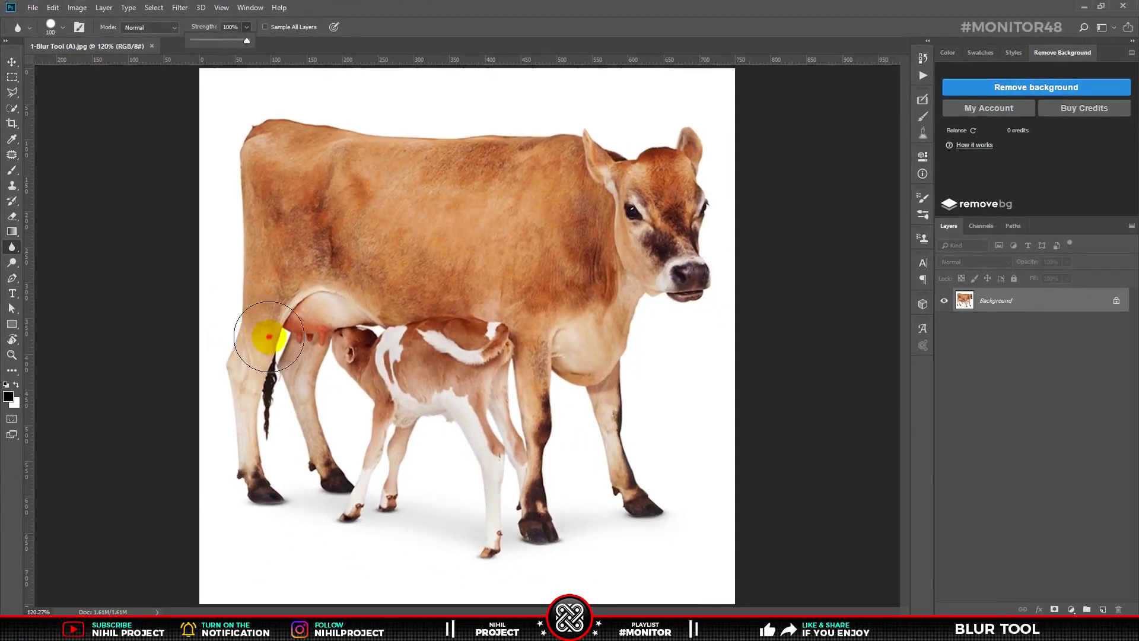
Step: Blur the cow's udder area, including the calf's muzzle, and step backward and forward through the blur strokes
mouse_move(269, 337)
left_mouse_down()
mouse_move(351, 312)
mouse_move(276, 346)
mouse_move(356, 309)
mouse_move(288, 346)
mouse_move(357, 313)
mouse_move(374, 402)
left_mouse_up()
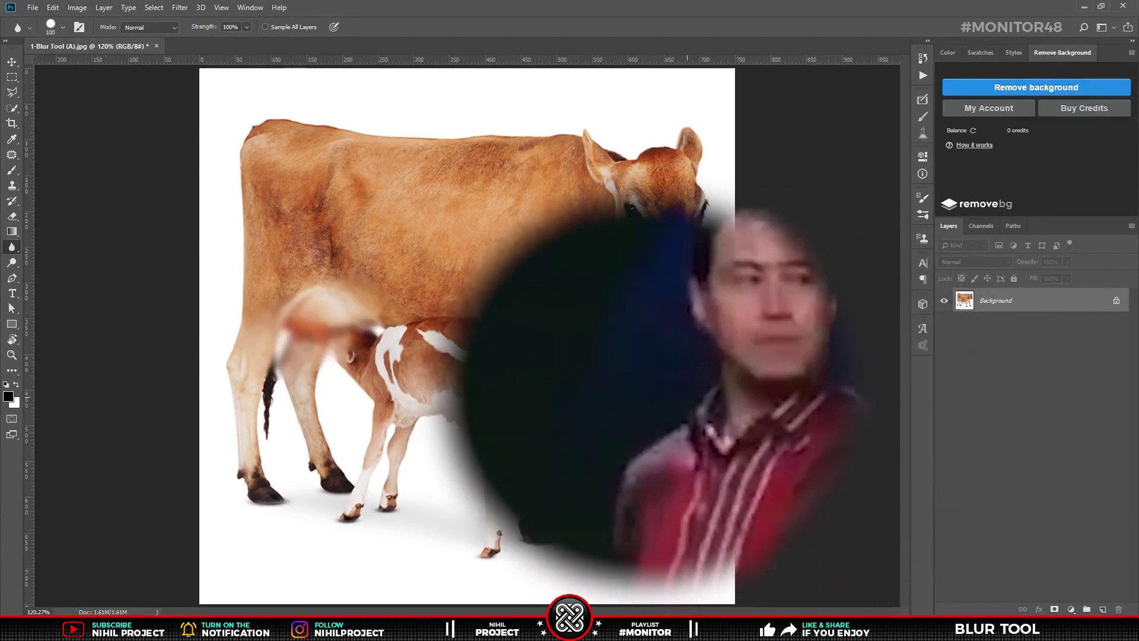
key("ctrl+alt+z")
key("ctrl+alt+z")
key("ctrl+alt+z")
key("ctrl+shift+z")
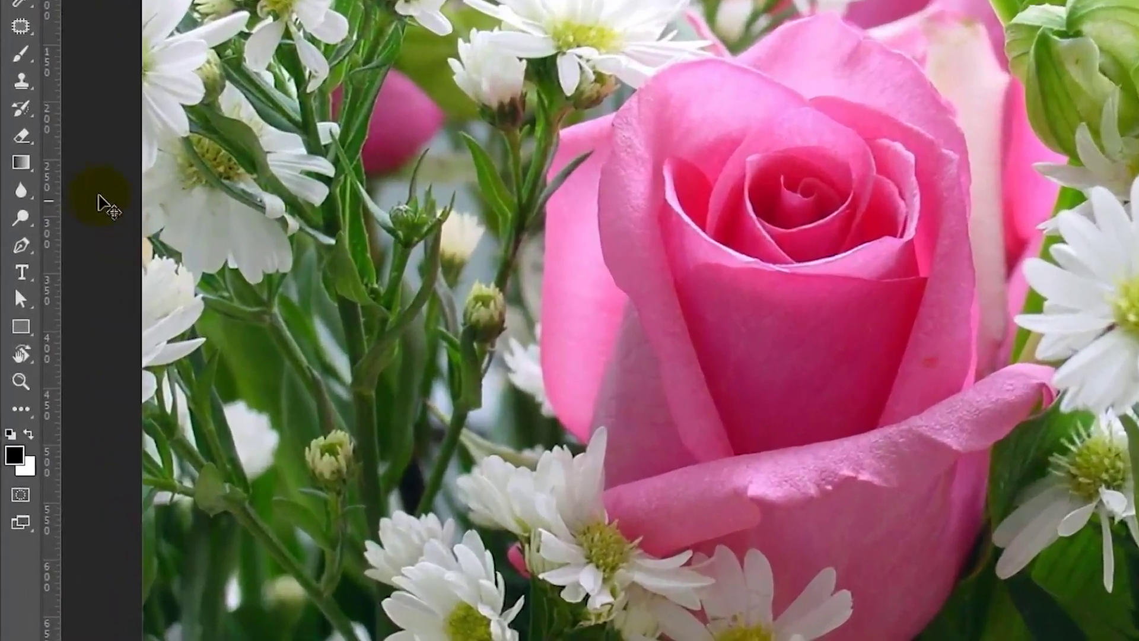
Step: Set up the Blur Tool for the rose photo with a 250 px Hard Round brush and turn off Sample All Layers
left_click(13, 247)
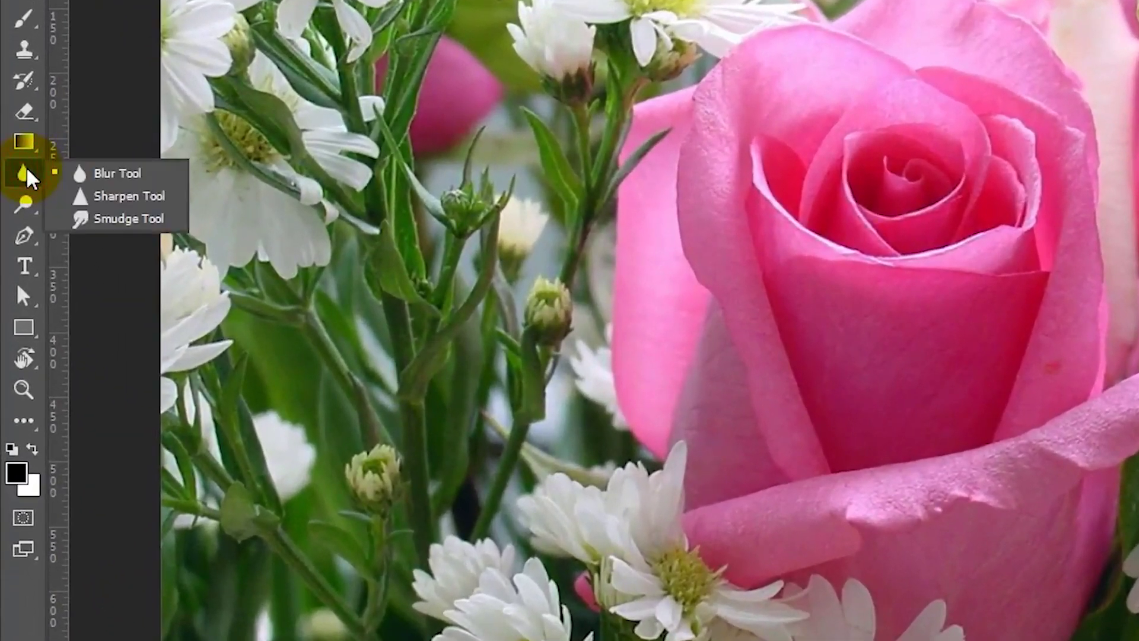
left_click(77, 173)
left_click(126, 54)
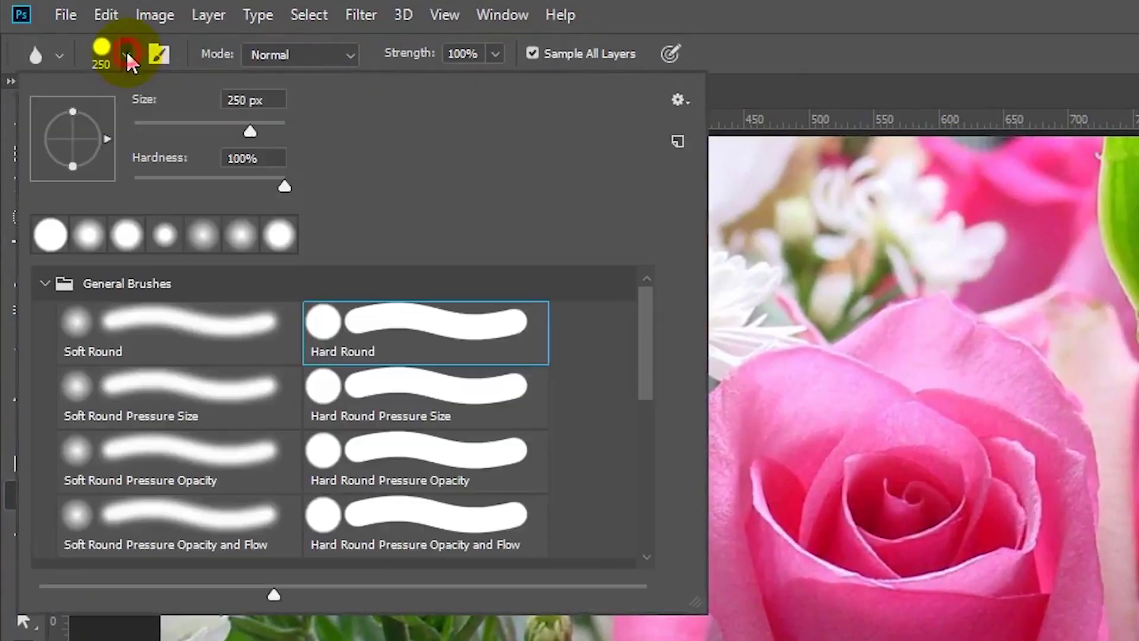
left_click(376, 319)
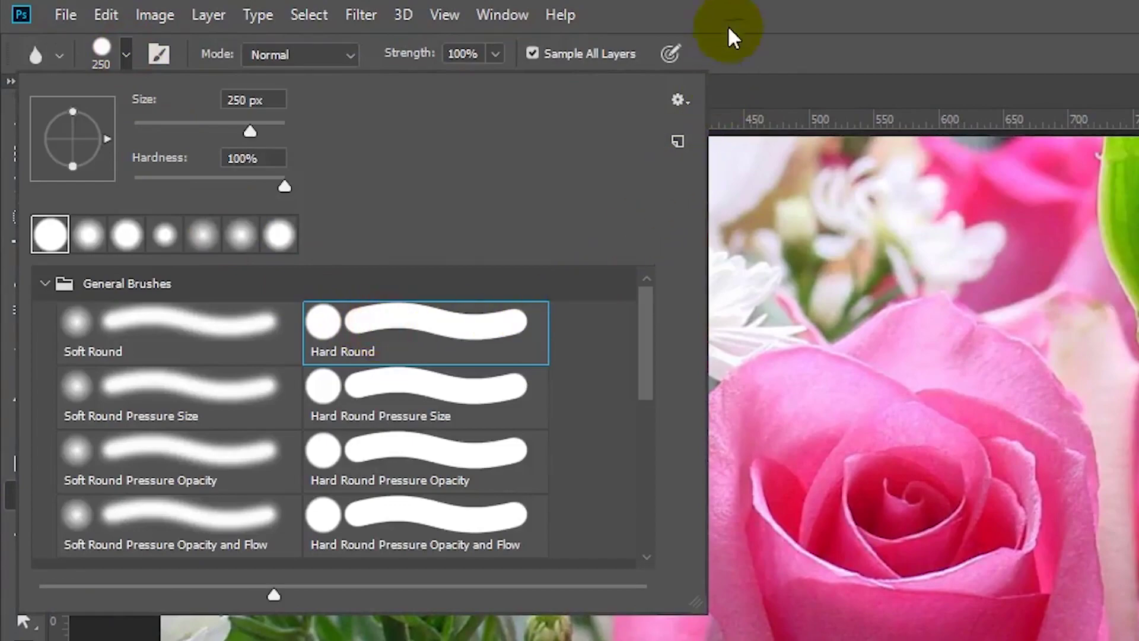
left_click(733, 52)
left_click(532, 55)
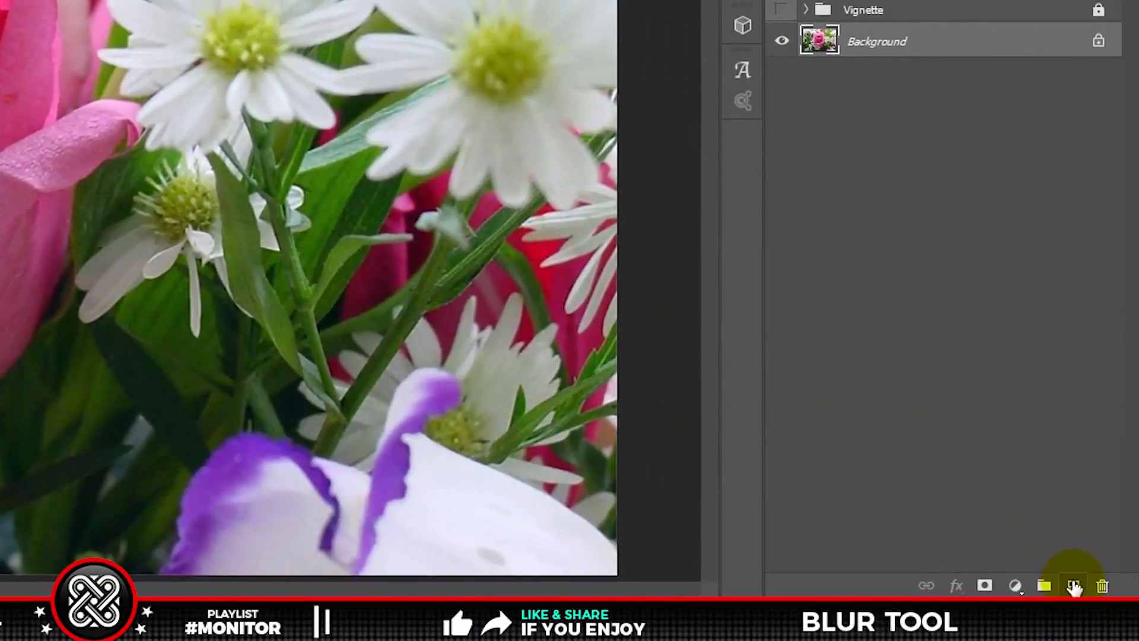
Step: Add a new layer above the Background and try to blur the surrounding flowers on it
left_click(1073, 587)
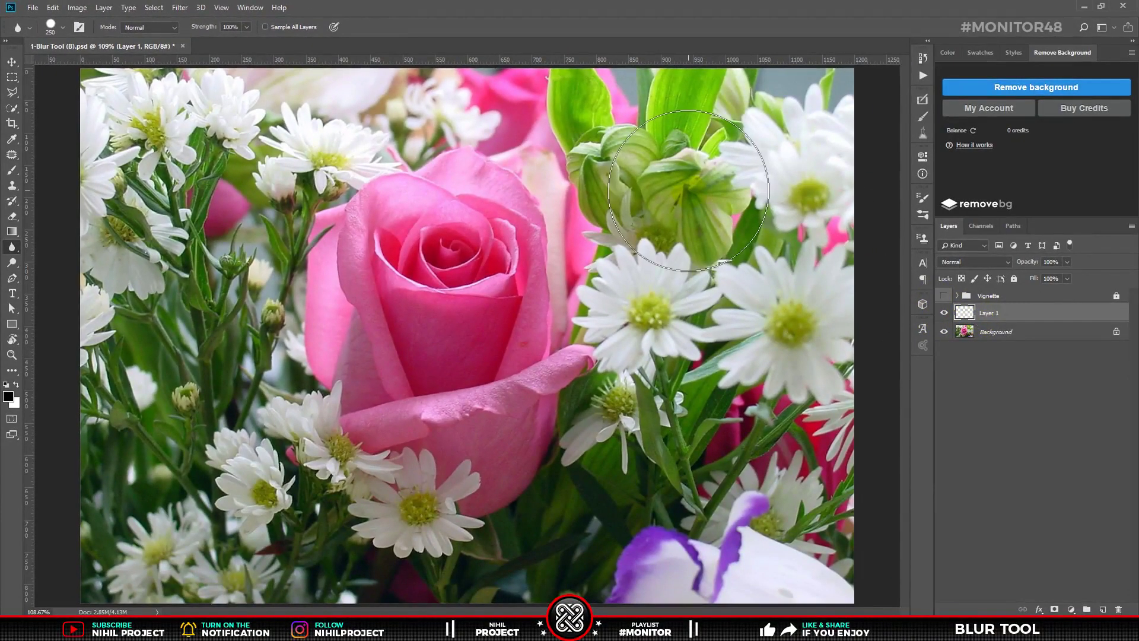
left_click(375, 503)
mouse_move(375, 503)
left_mouse_down()
mouse_move(287, 188)
mouse_move(369, 114)
mouse_move(516, 93)
mouse_move(665, 259)
mouse_move(703, 262)
left_mouse_up()
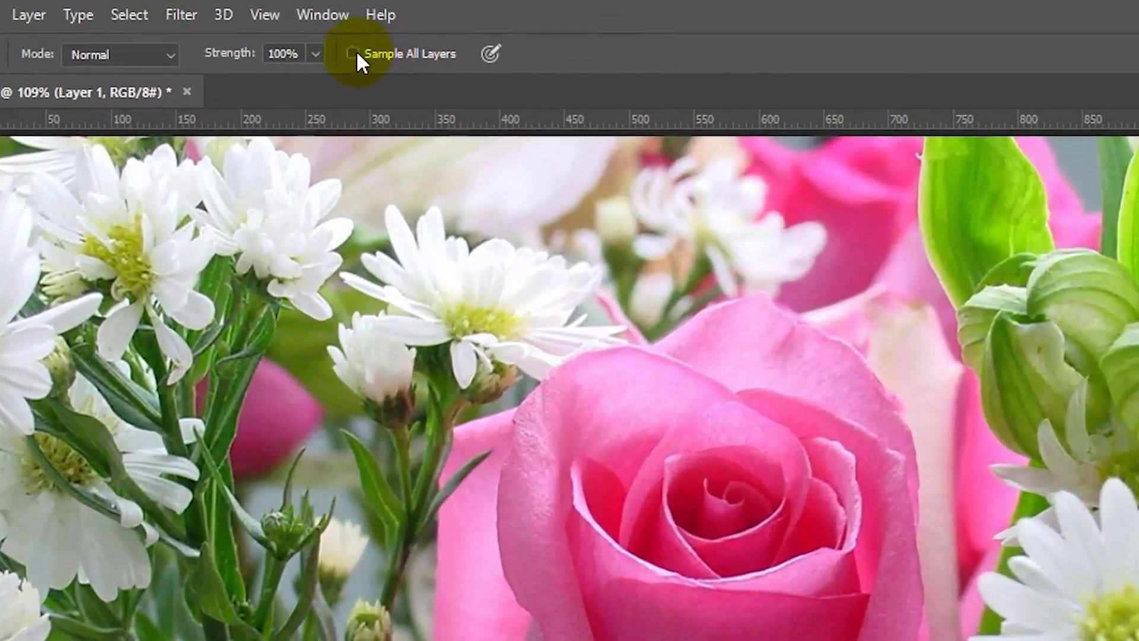
Step: Enable Sample All Layers and blur the flowers and leaves around the rose on the new layer
left_click(265, 26)
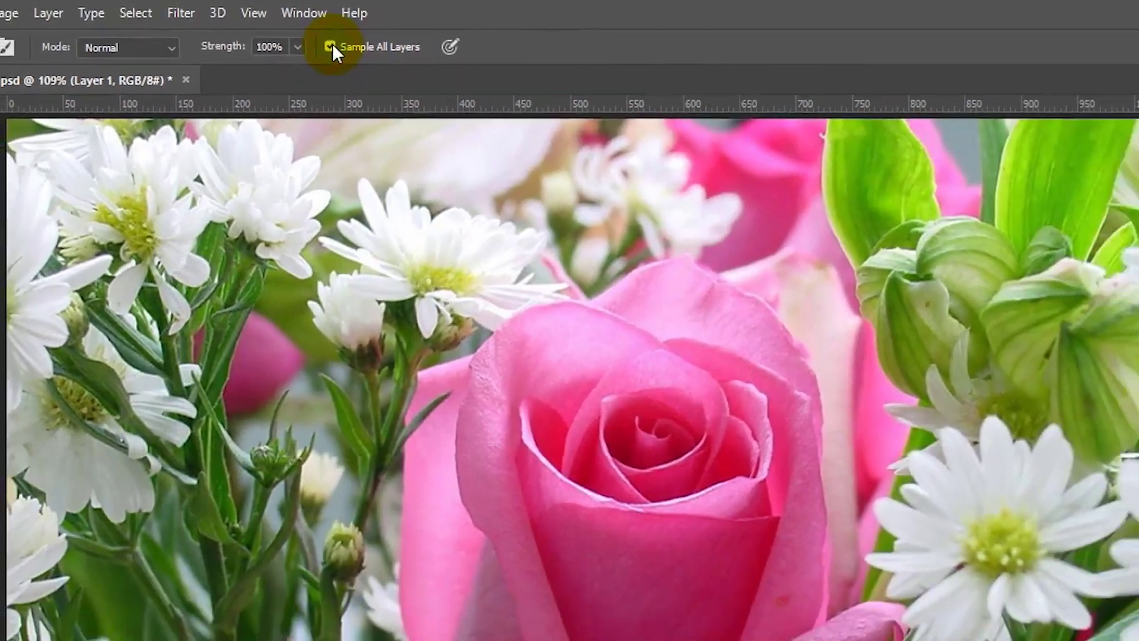
mouse_move(724, 210)
left_mouse_down()
mouse_move(774, 268)
mouse_move(765, 518)
mouse_move(722, 538)
mouse_move(624, 454)
mouse_move(450, 579)
mouse_move(425, 540)
mouse_move(255, 454)
mouse_move(109, 446)
mouse_move(112, 133)
mouse_move(199, 249)
mouse_move(252, 144)
mouse_move(292, 115)
mouse_move(549, 80)
mouse_move(665, 169)
mouse_move(661, 287)
mouse_move(687, 283)
mouse_move(631, 235)
mouse_move(618, 282)
mouse_move(652, 437)
mouse_move(826, 499)
mouse_move(766, 106)
mouse_move(834, 338)
mouse_move(646, 527)
mouse_move(512, 566)
mouse_move(233, 480)
mouse_move(723, 346)
mouse_move(720, 358)
mouse_move(621, 471)
mouse_move(209, 408)
mouse_move(223, 297)
mouse_move(174, 226)
mouse_move(363, 101)
mouse_move(696, 337)
left_mouse_up()
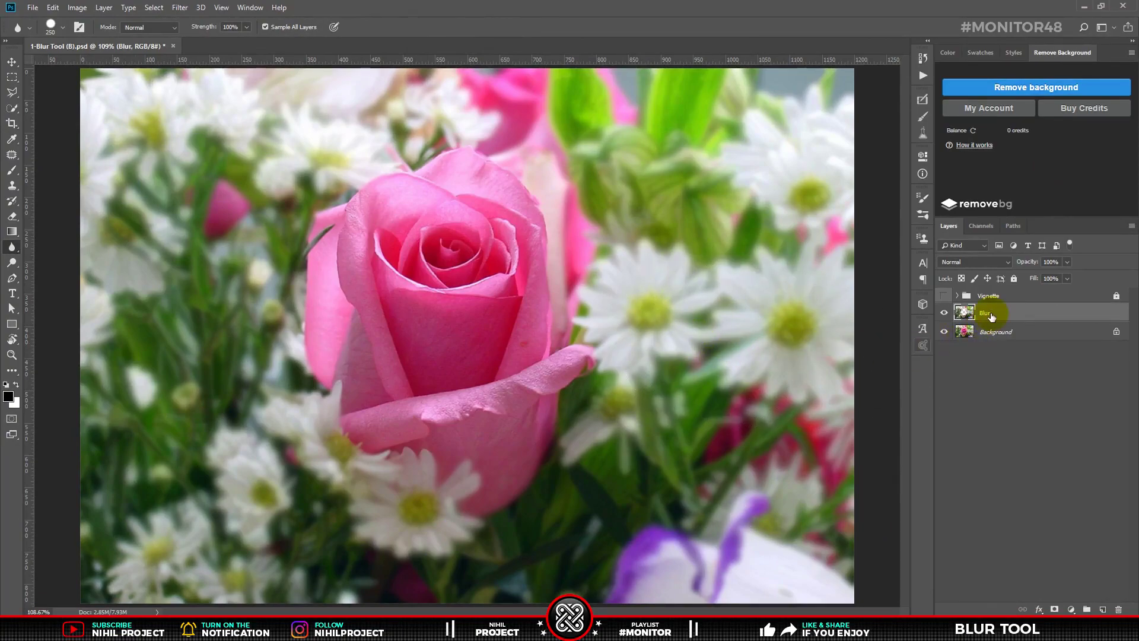
Step: Show the Vignette group and compare the finished image with the Background layer alone
left_click(944, 296)
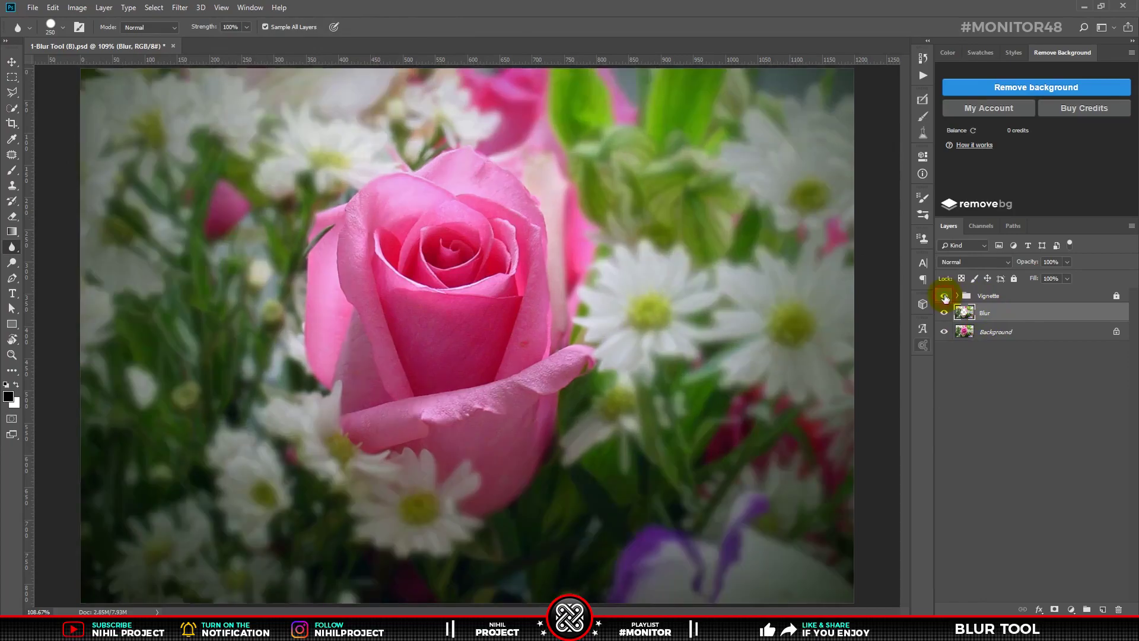
left_click(944, 332, "alt")
left_click(944, 332, "alt")
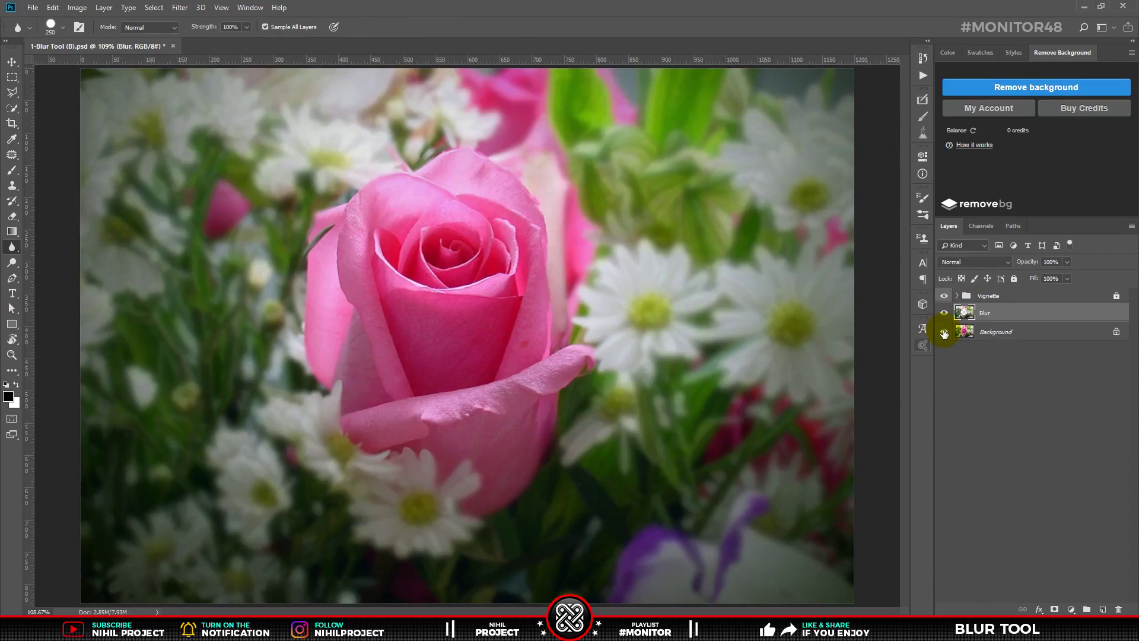
left_click(944, 332, "alt")
left_click(943, 332, "alt")
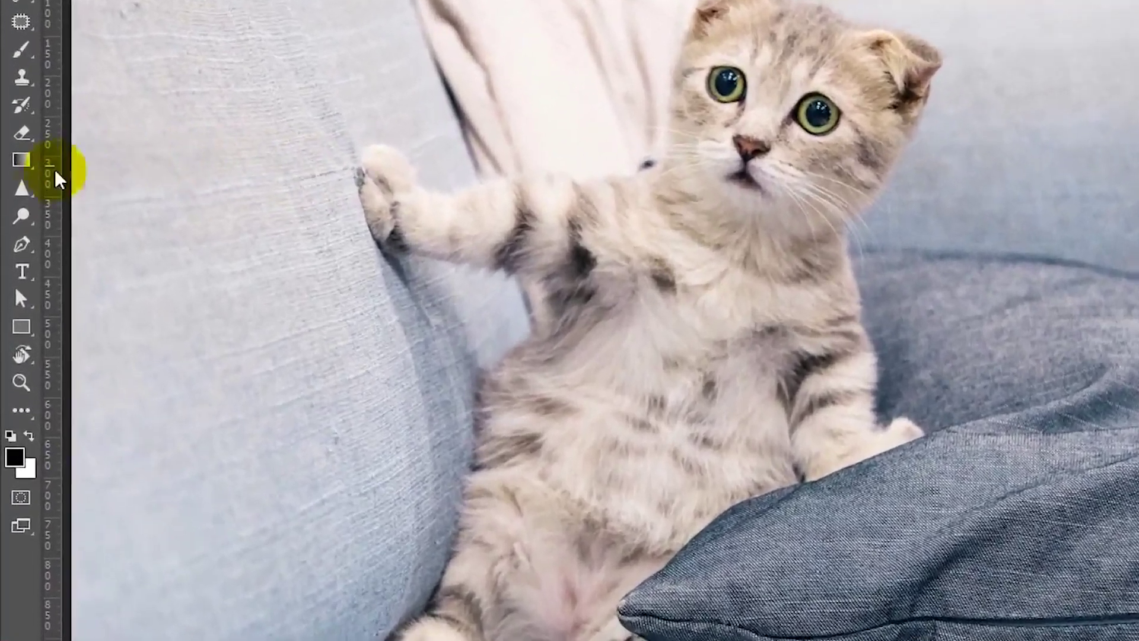
Step: Select the Sharpen Tool for the cat photo with a 250 px Soft Round brush
left_click(12, 246)
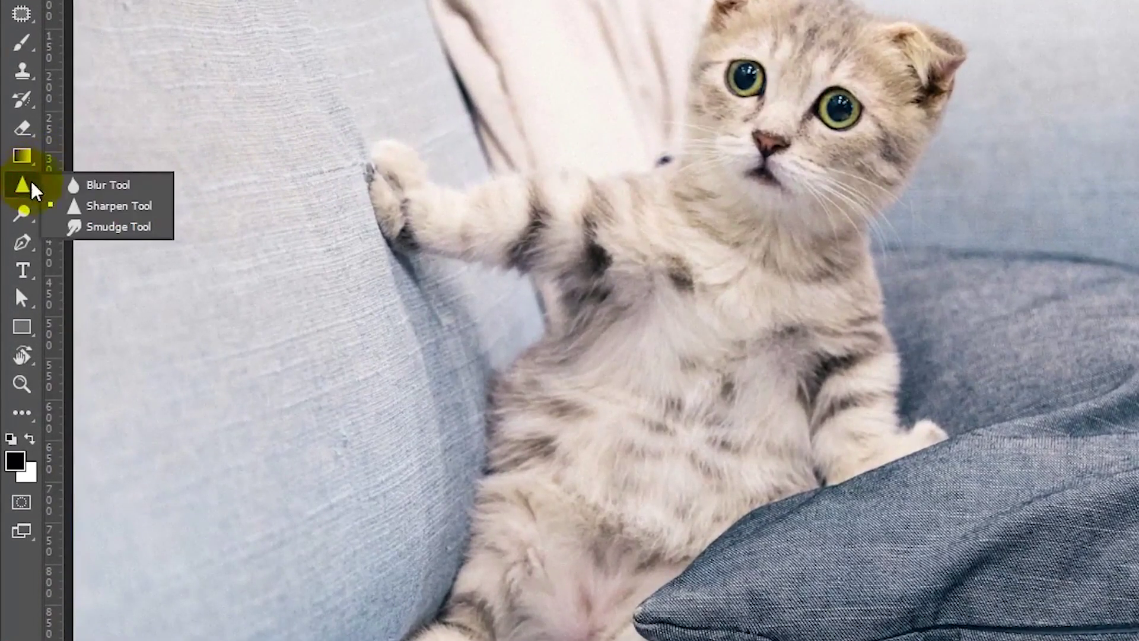
left_click(112, 206)
left_click(116, 50)
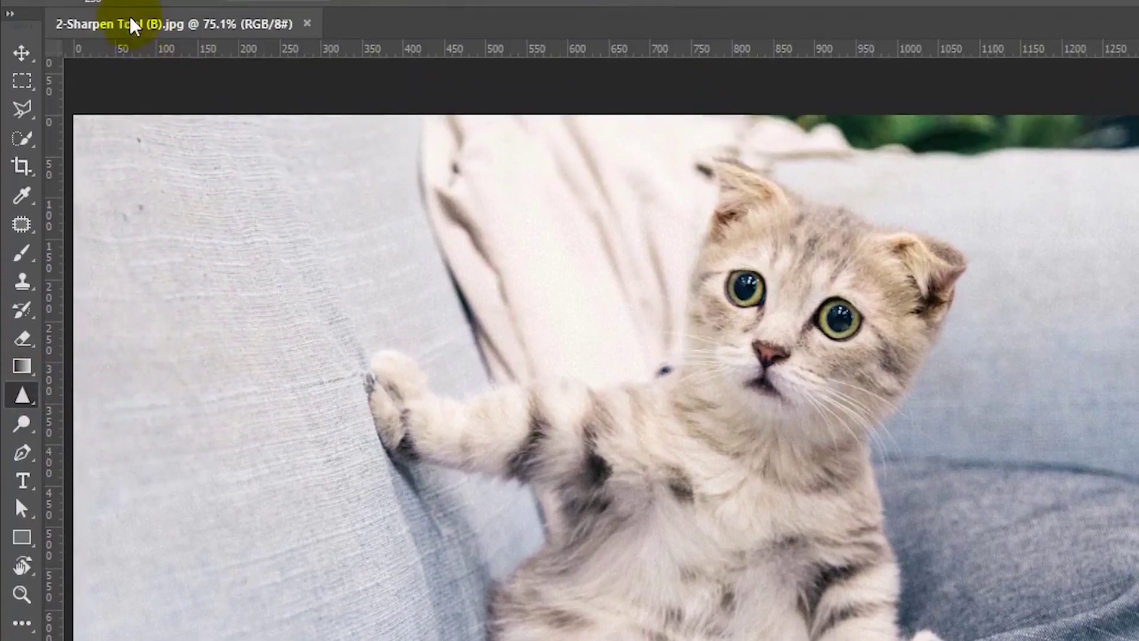
left_click(109, 301)
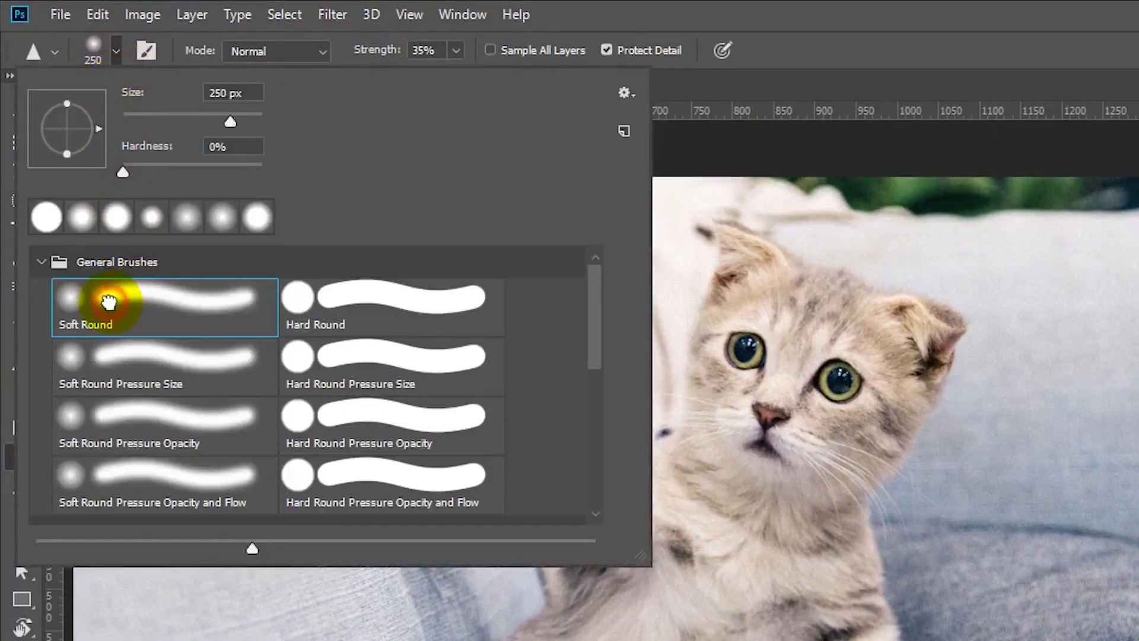
Step: Keep the sharpening mode at Normal with 35% strength and try it on the cat's face
left_click(270, 50)
left_click(268, 45)
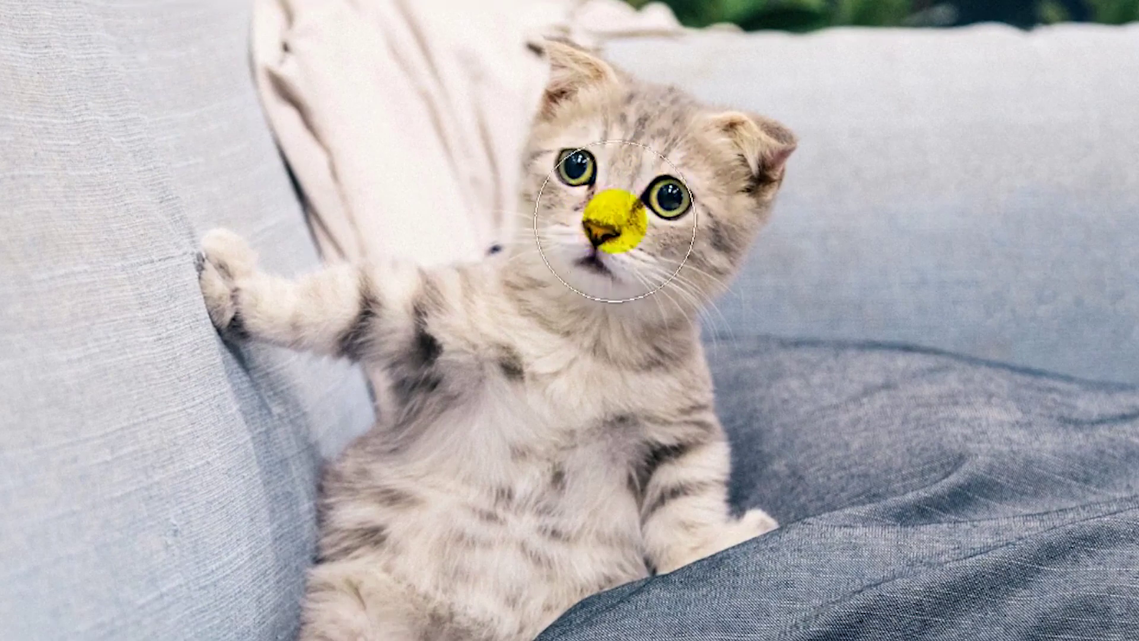
key("v")
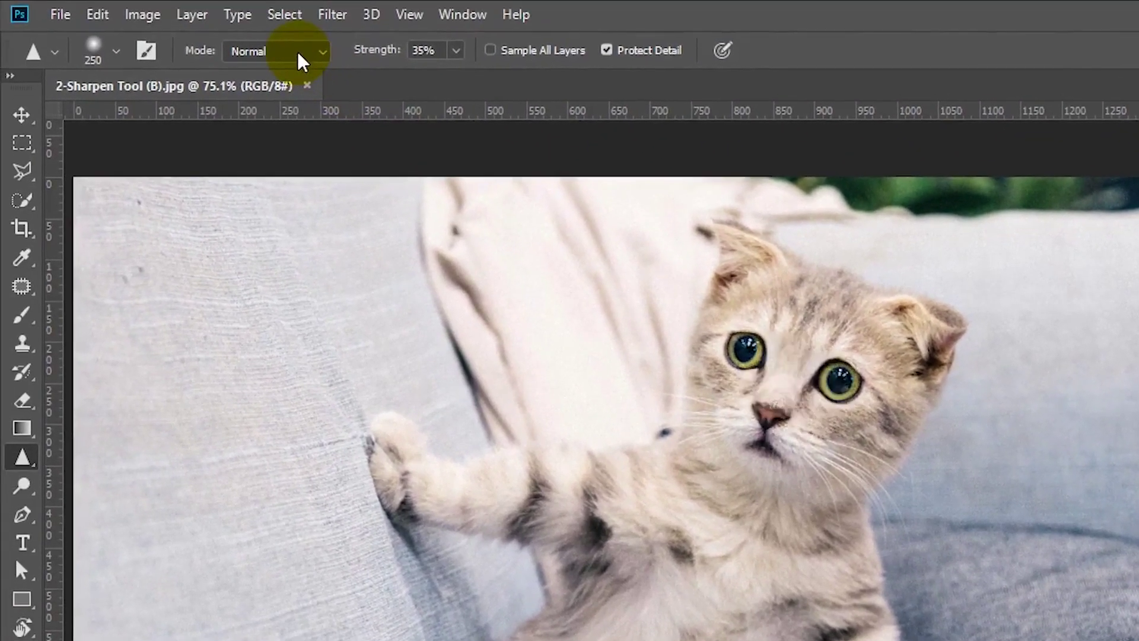
Step: Set the sharpening mode to Darken, try it on the cat's face, and undo the strokes
left_click(302, 53)
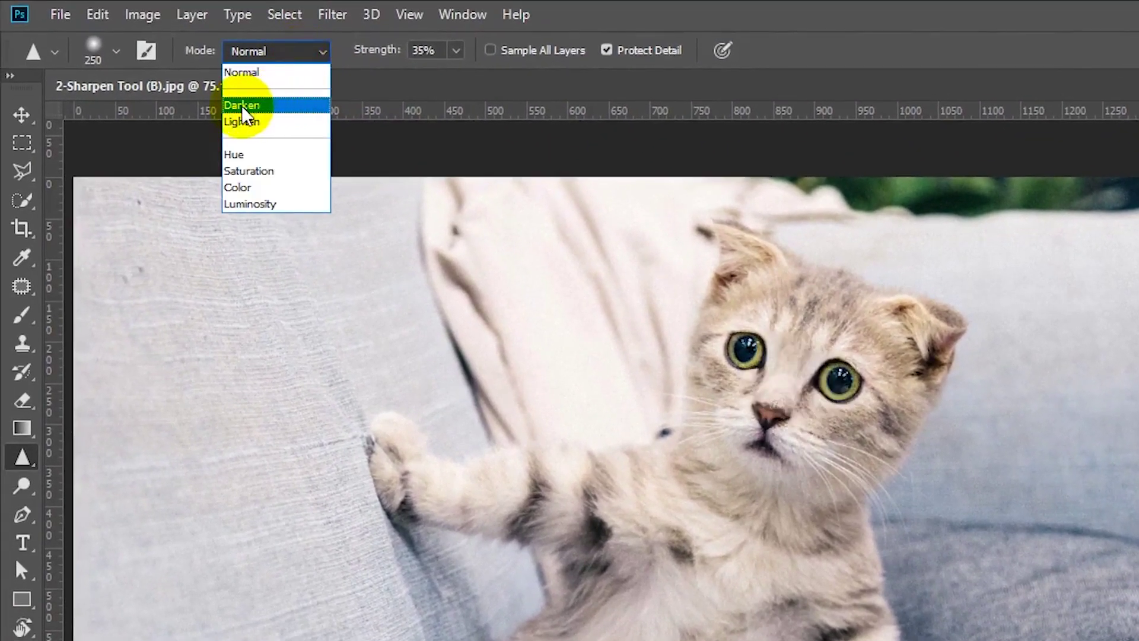
left_click(278, 106)
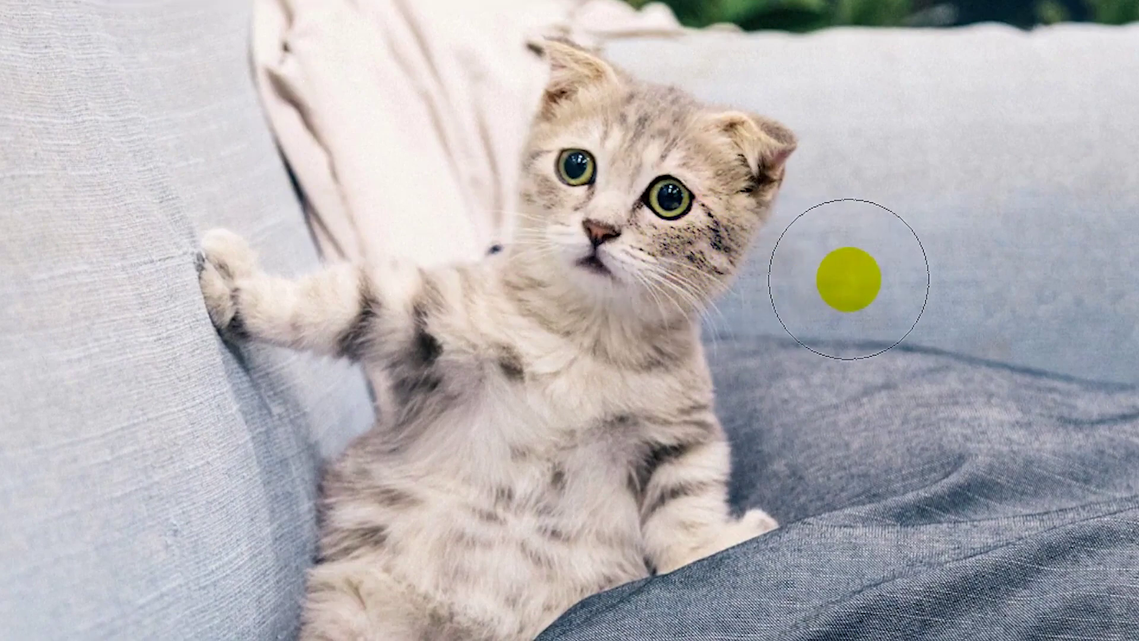
key("v")
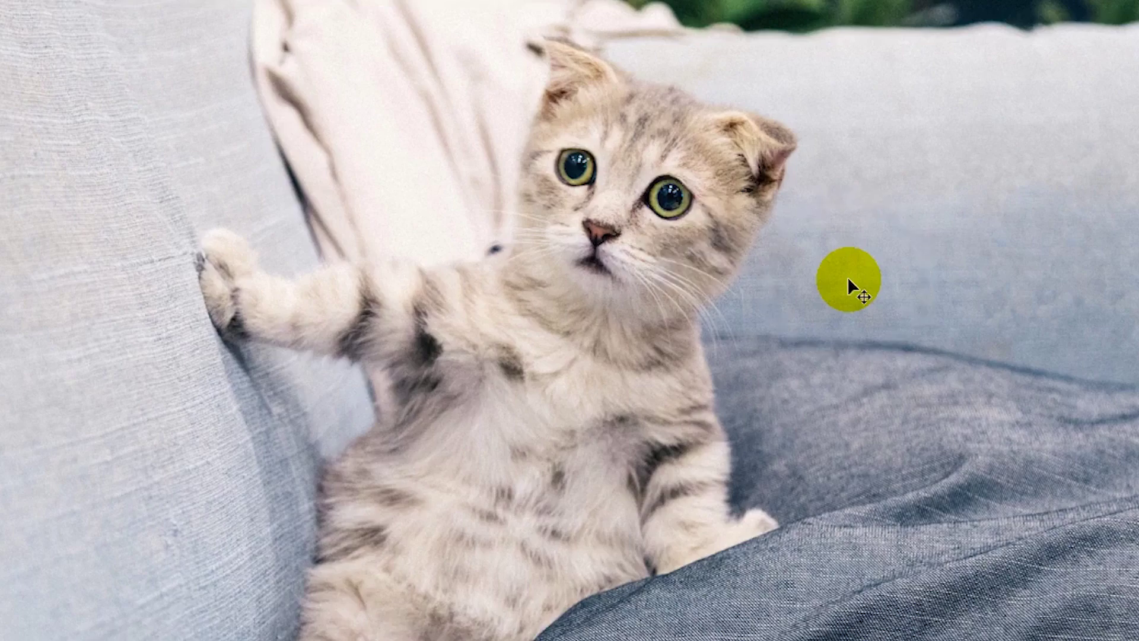
key("ctrl+z")
key("r")
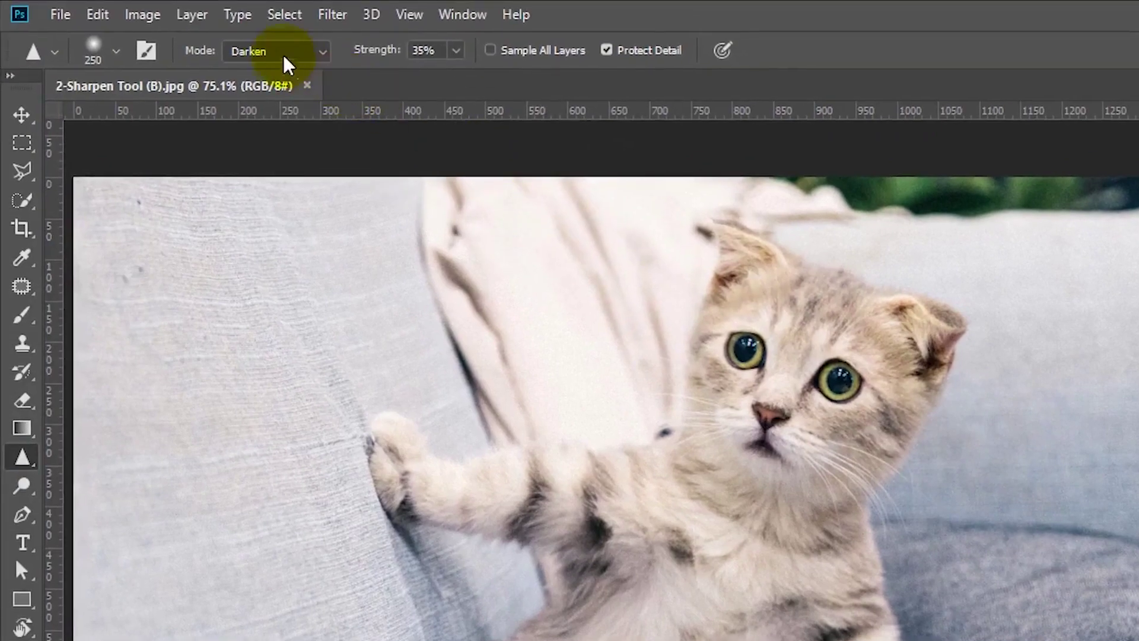
Step: Switch the sharpening mode to Lighten, try it across the cat's face, and undo the strokes
left_click(279, 52)
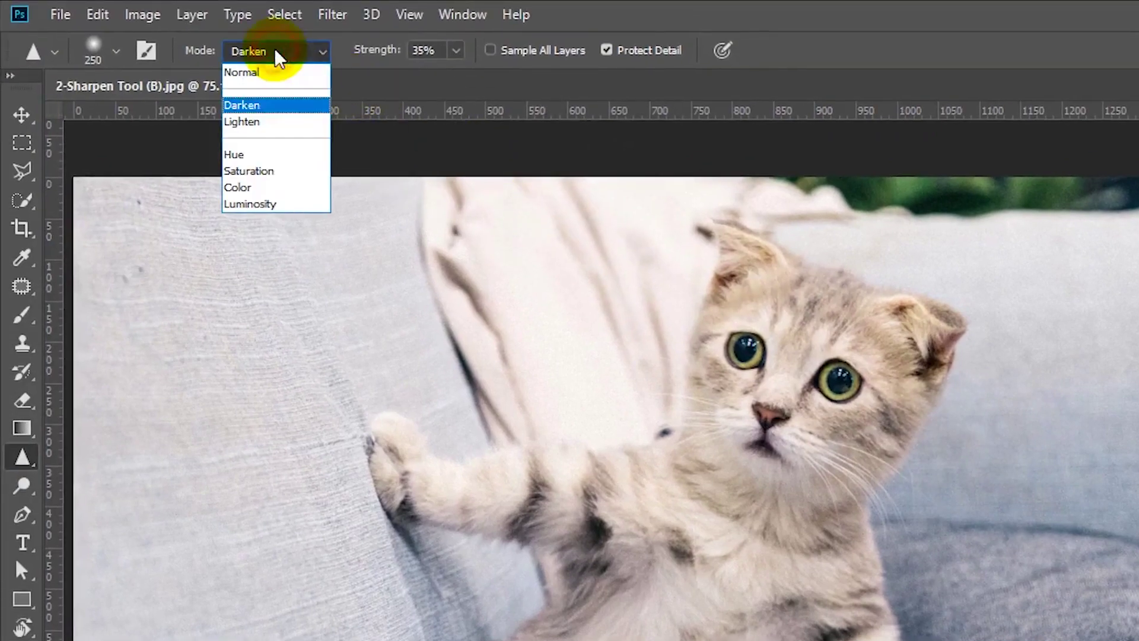
left_click(261, 122)
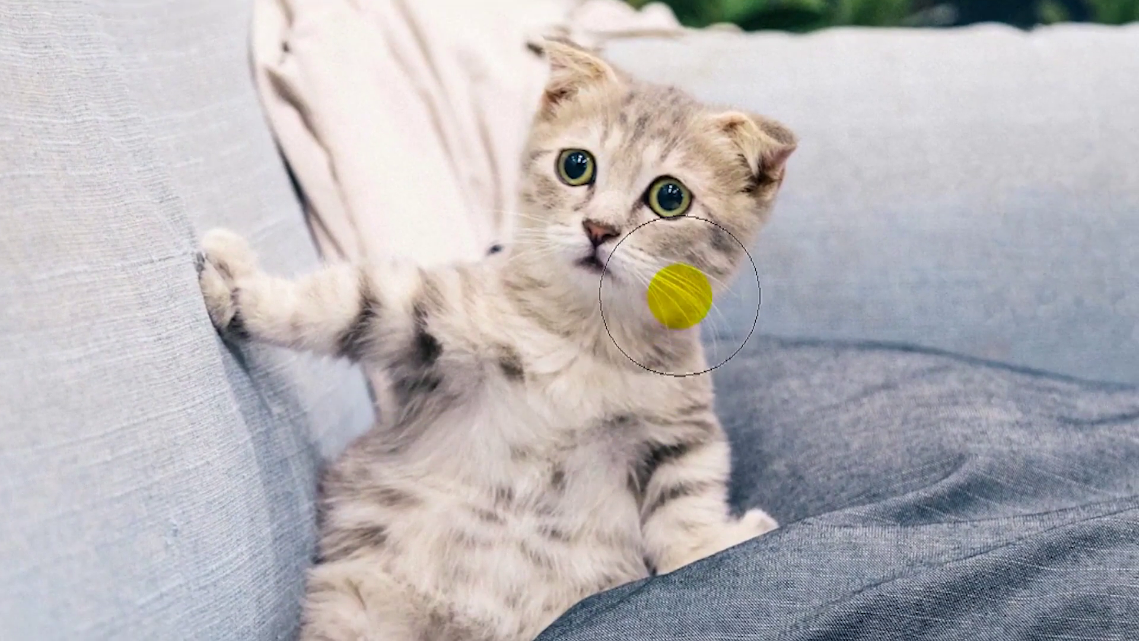
mouse_move(683, 294)
left_mouse_down()
mouse_move(678, 315)
mouse_move(663, 316)
mouse_move(701, 297)
mouse_move(682, 310)
mouse_move(686, 285)
mouse_move(695, 311)
mouse_move(682, 297)
mouse_move(720, 313)
mouse_move(843, 267)
left_mouse_up()
key("ctrl+z")
key("ctrl+z")
key("ctrl+z")
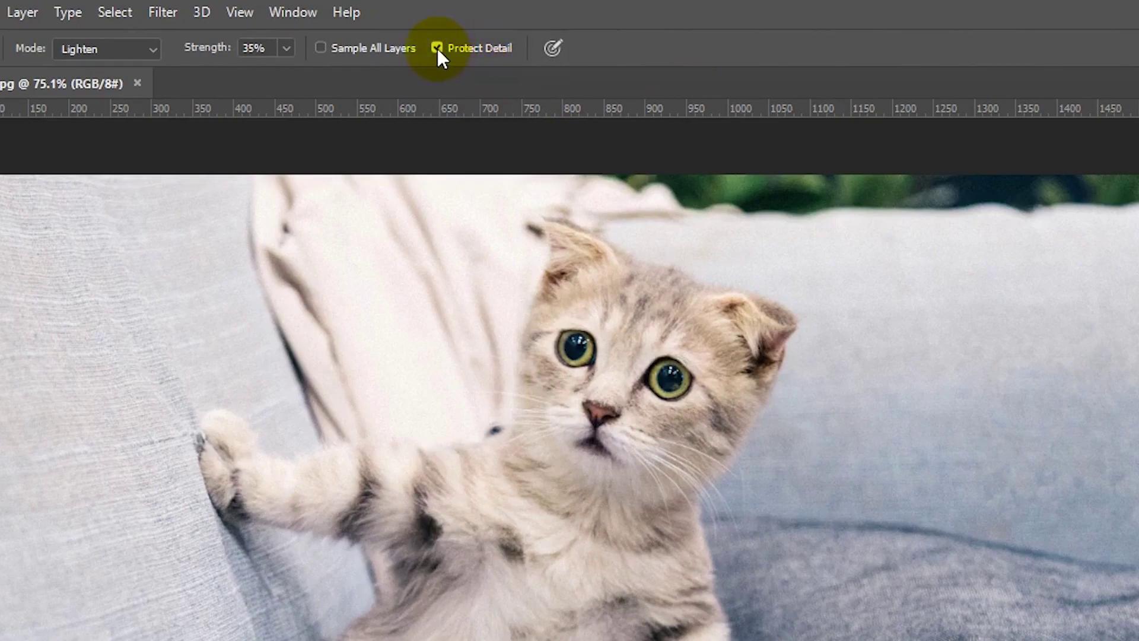
Step: Turn off Protect Detail, set the mode to Normal, and try sharpening the cat's face before undoing it
left_click(106, 48)
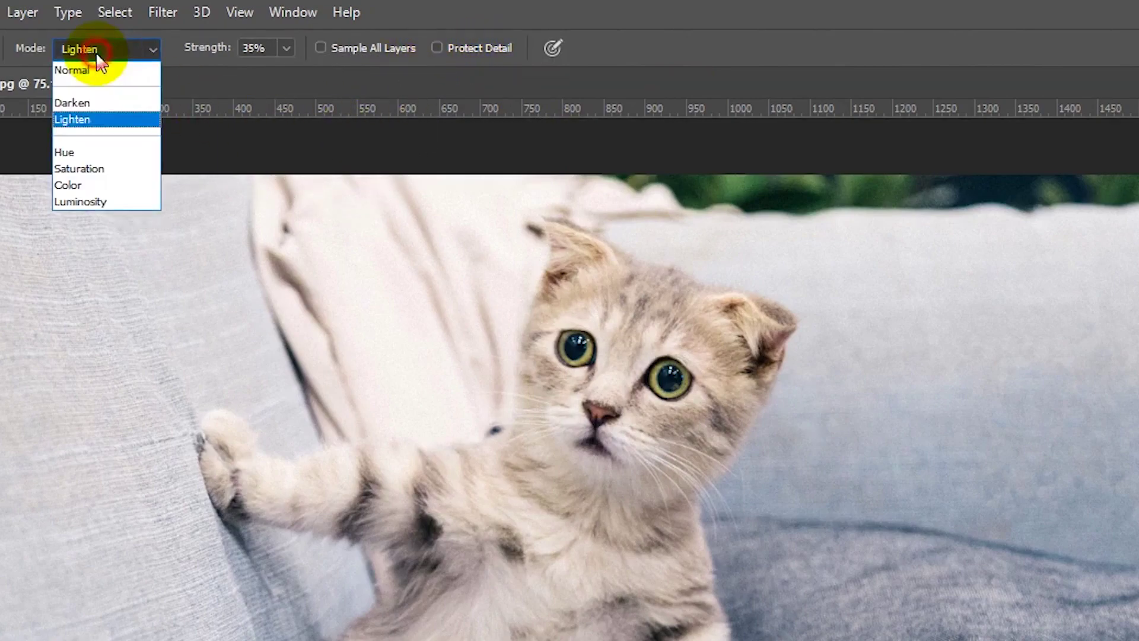
left_click(81, 71)
mouse_move(561, 412)
left_mouse_down()
mouse_move(623, 353)
mouse_move(659, 370)
mouse_move(666, 355)
mouse_move(583, 370)
mouse_move(595, 425)
mouse_move(635, 419)
mouse_move(564, 453)
left_mouse_up()
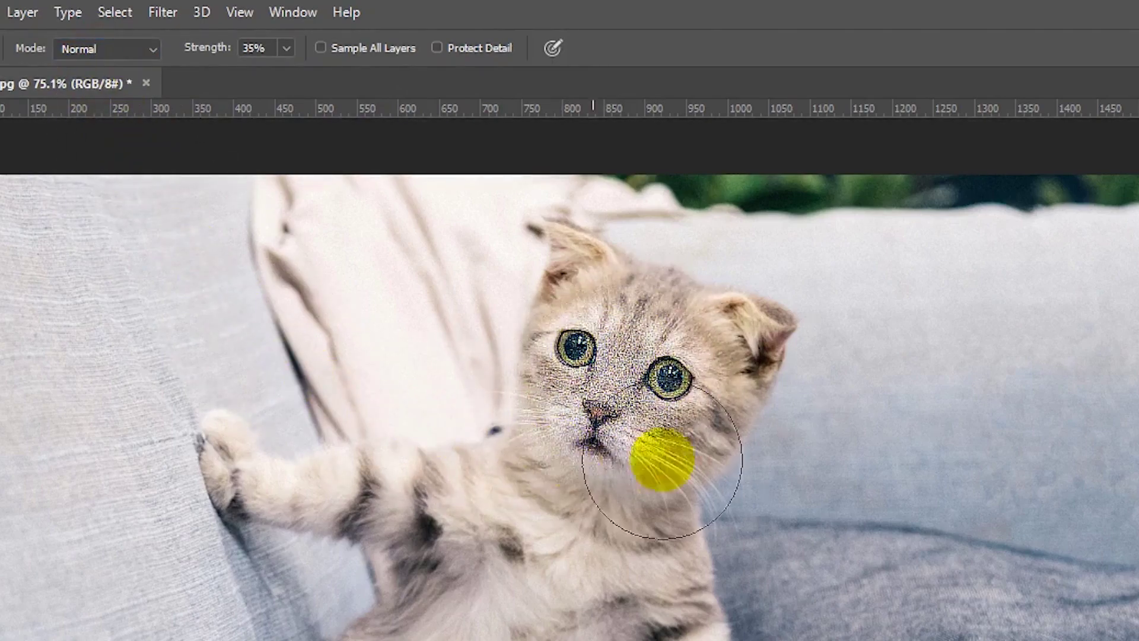
key("ctrl+z")
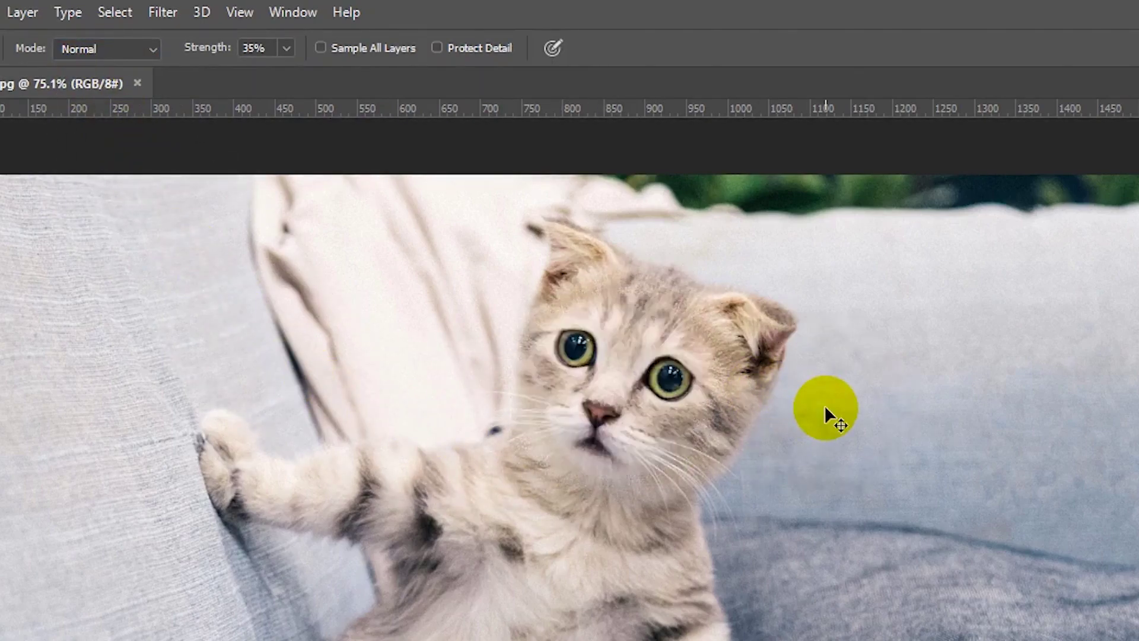
mouse_move(457, 301)
left_mouse_down()
mouse_move(646, 388)
mouse_move(598, 390)
mouse_move(654, 383)
mouse_move(589, 410)
mouse_move(604, 426)
mouse_move(687, 426)
mouse_move(664, 358)
mouse_move(782, 445)
mouse_move(1025, 407)
left_mouse_up()
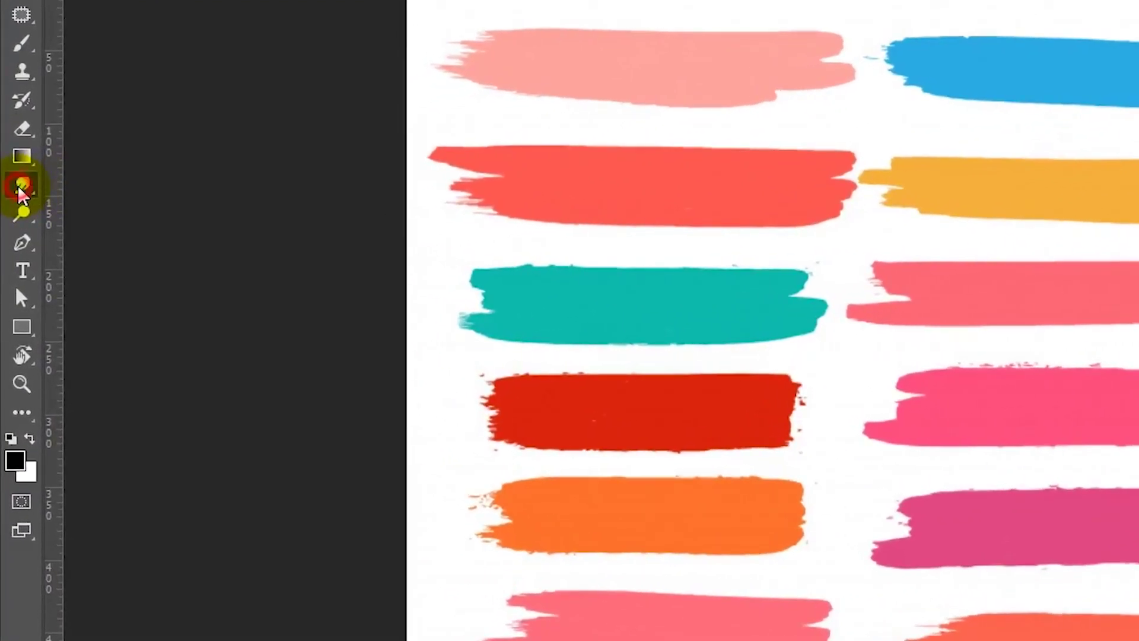
Step: Select the Smudge Tool for the image of coloured paint strokes
left_click(11, 249)
mouse_move(22, 193)
left_mouse_down()
mouse_move(108, 232)
mouse_move(152, 237)
left_mouse_up()
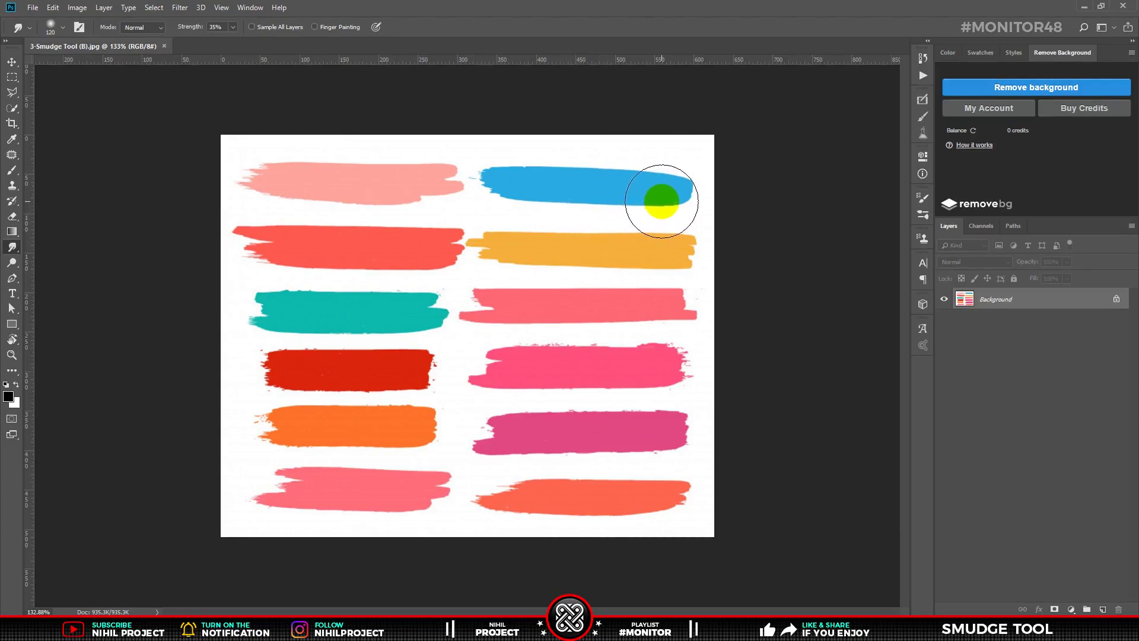
Step: Smudge the blue stroke's right end upward and, with an 80 px brush, swirl the pale pink and red strokes together
mouse_move(662, 201)
left_mouse_down()
mouse_move(711, 99)
mouse_move(660, 159)
mouse_move(684, 187)
left_mouse_up()
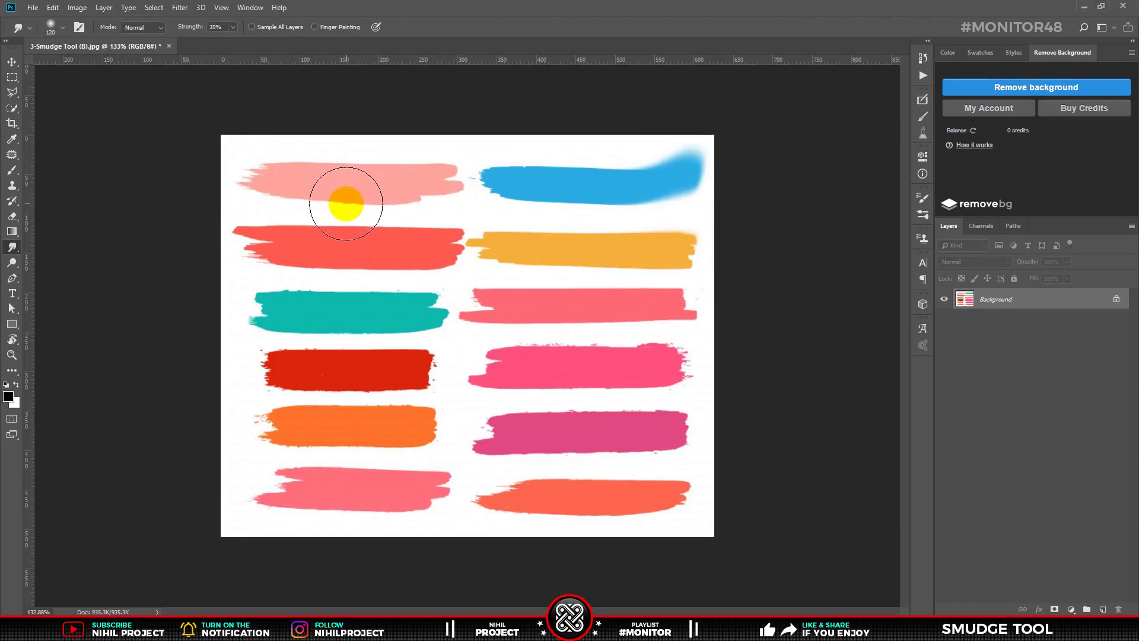
key("bracketleft")
key("bracketleft")
key("bracketleft")
mouse_move(346, 204)
left_mouse_down()
mouse_move(375, 210)
mouse_move(329, 212)
mouse_move(348, 238)
mouse_move(373, 202)
mouse_move(337, 211)
mouse_move(433, 184)
mouse_move(303, 232)
mouse_move(366, 246)
mouse_move(328, 259)
mouse_move(290, 220)
mouse_move(393, 221)
mouse_move(346, 261)
left_mouse_up()
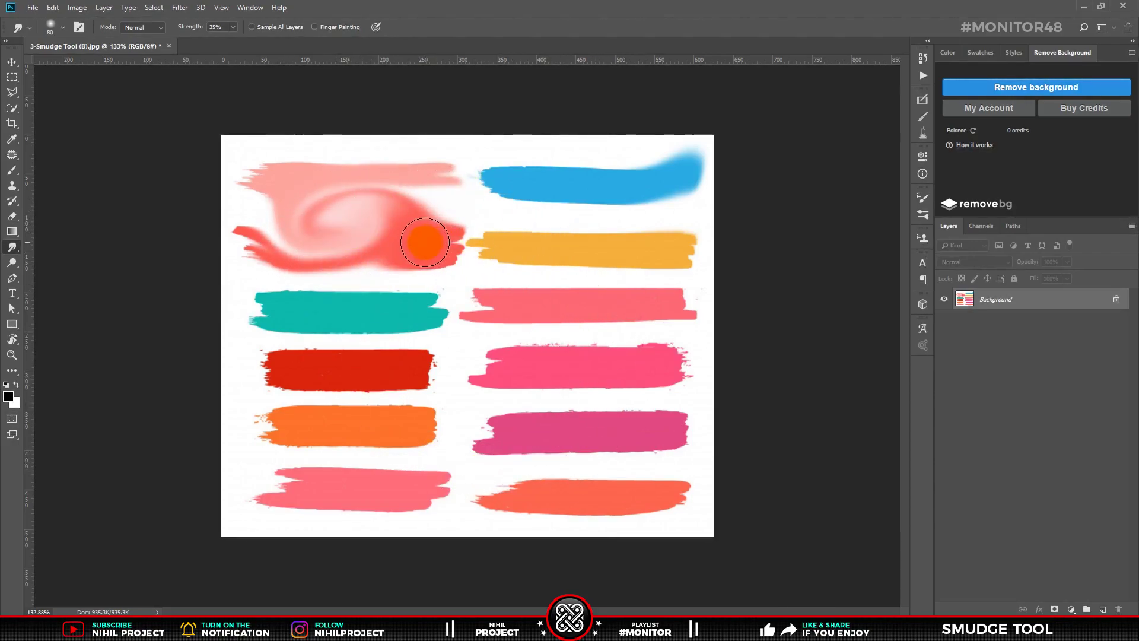
left_click_drag(425, 242, 327, 182)
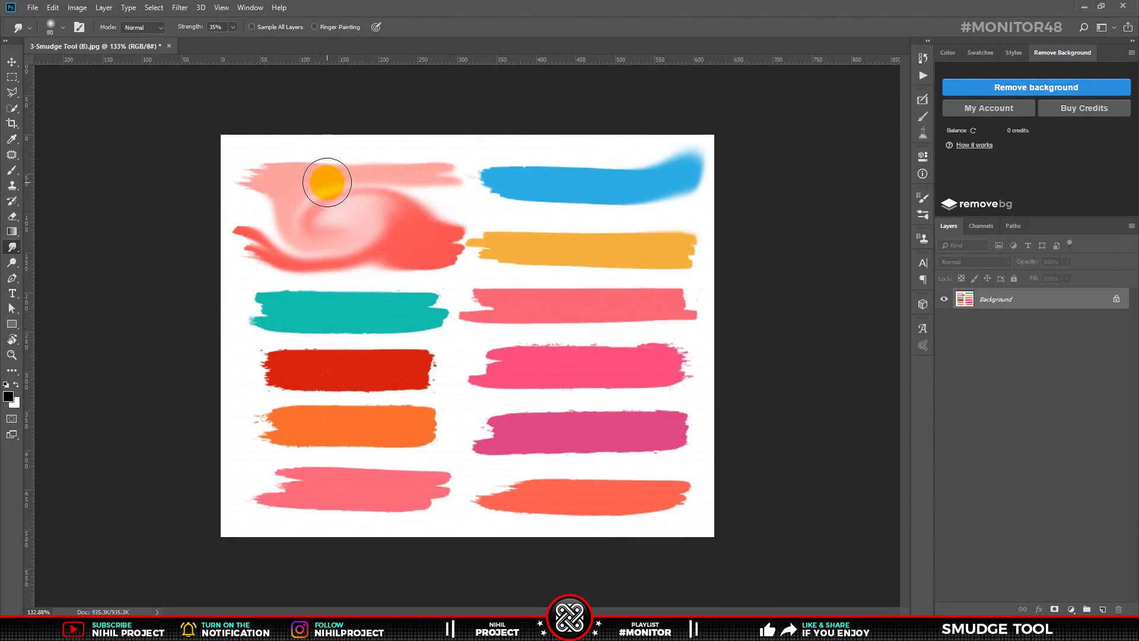
Step: Set the Smudge brush size to 120 px and smudge from the yellow-orange stroke across the strokes below it
left_click(64, 28)
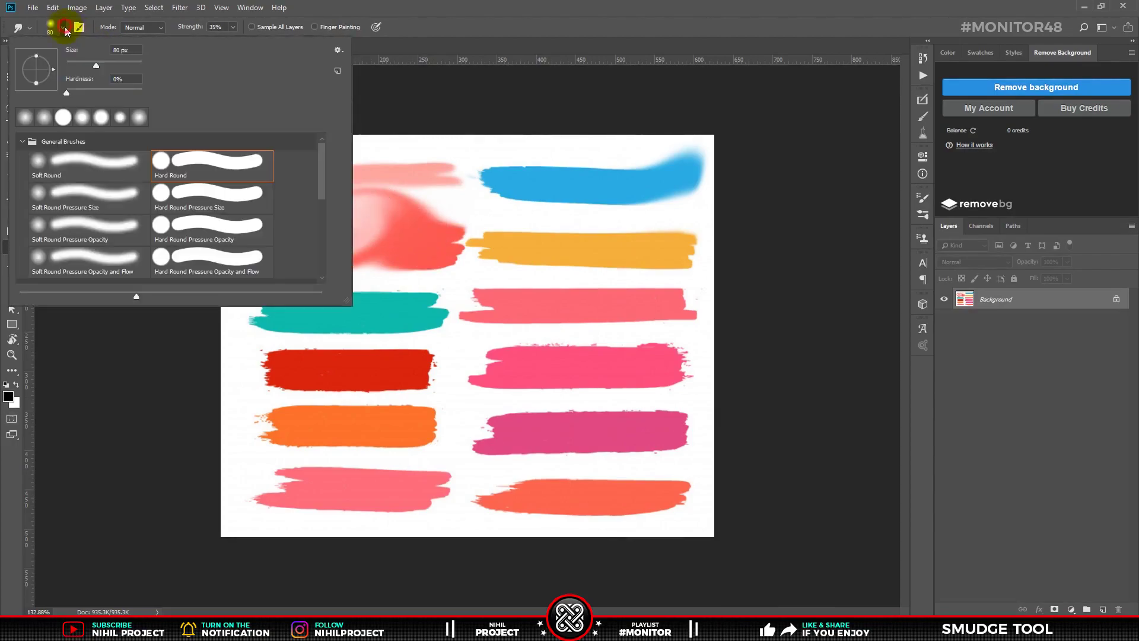
type("120")
key("Return")
mouse_move(543, 254)
left_mouse_down()
mouse_move(412, 356)
mouse_move(470, 432)
mouse_move(690, 172)
mouse_move(719, 350)
left_mouse_up()
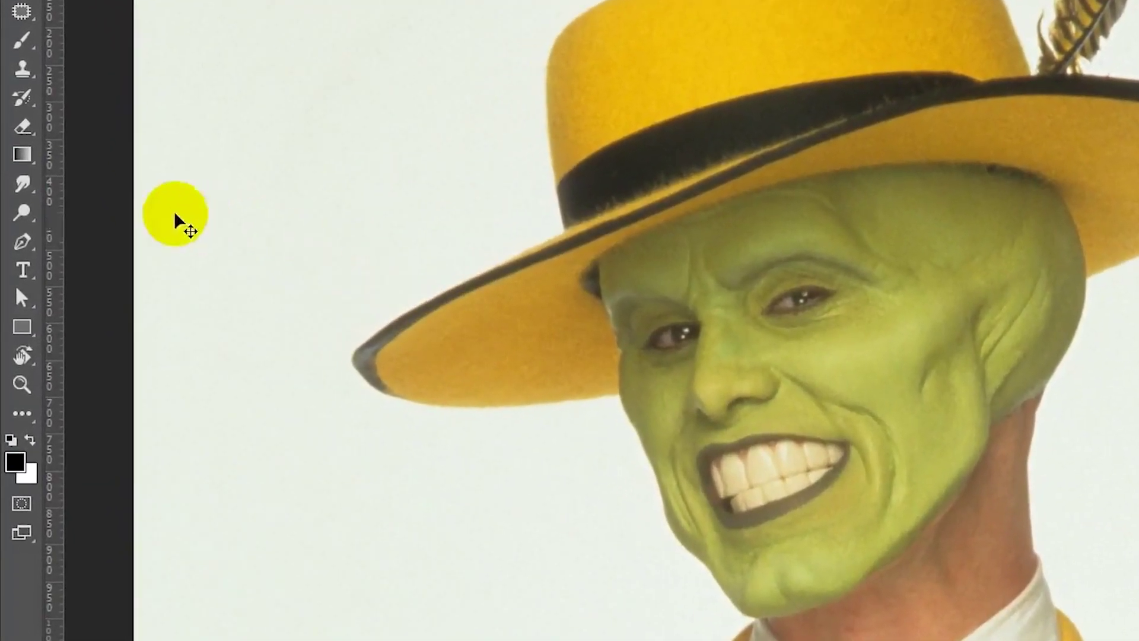
Step: Select the Dodge Tool for the portrait and choose the Soft Round brush
left_click(11, 263)
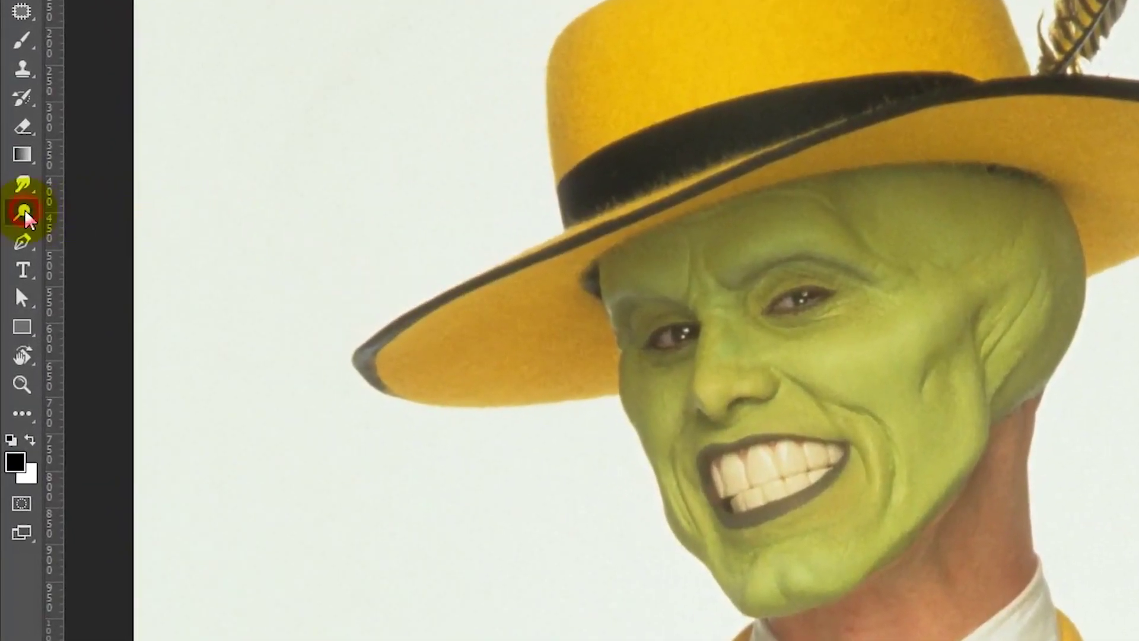
right_click(23, 212)
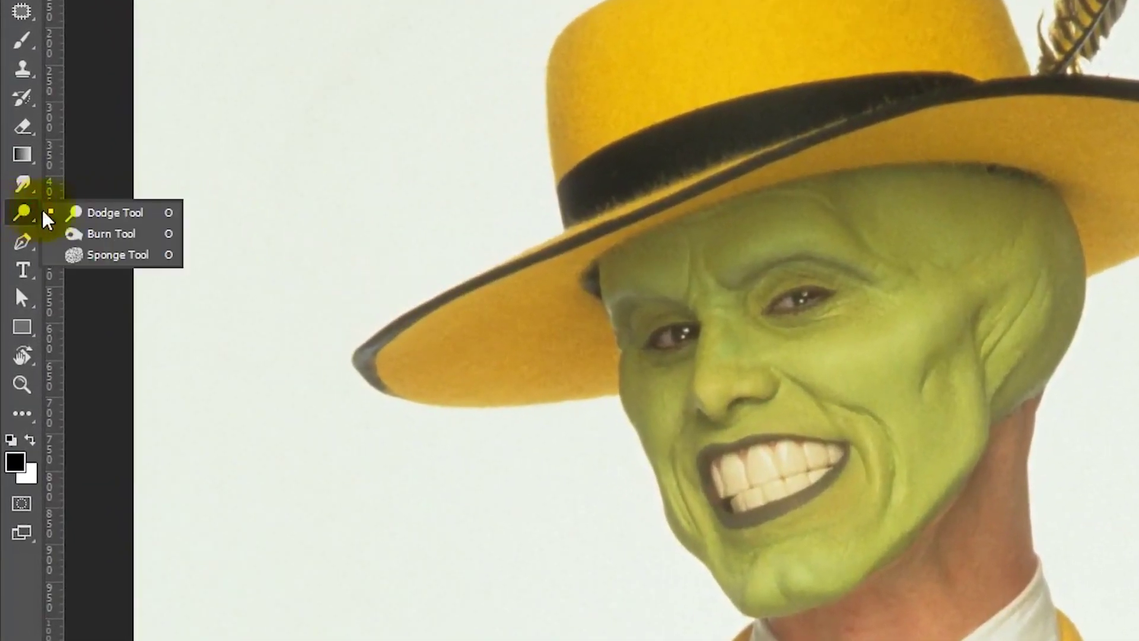
left_click(133, 215)
key("o")
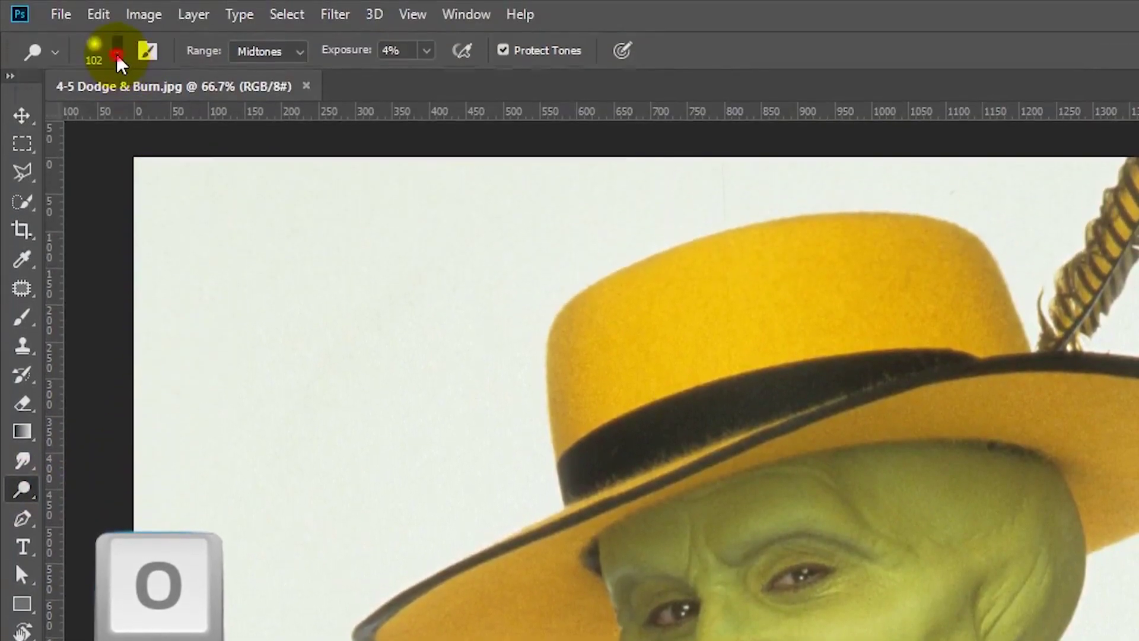
left_click(117, 50)
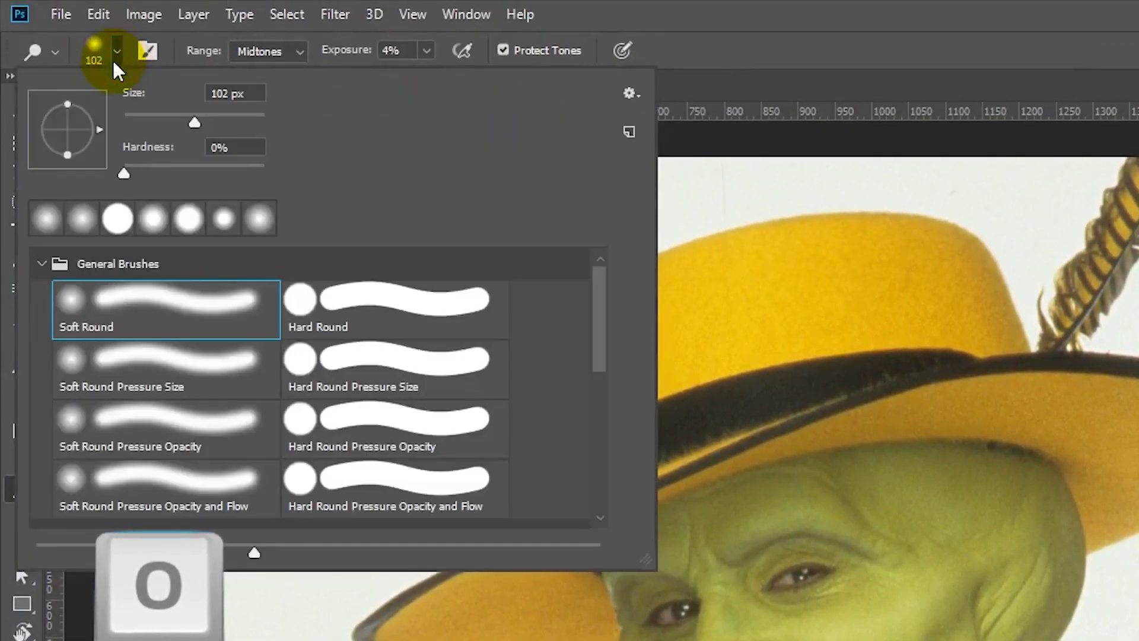
left_click(180, 302)
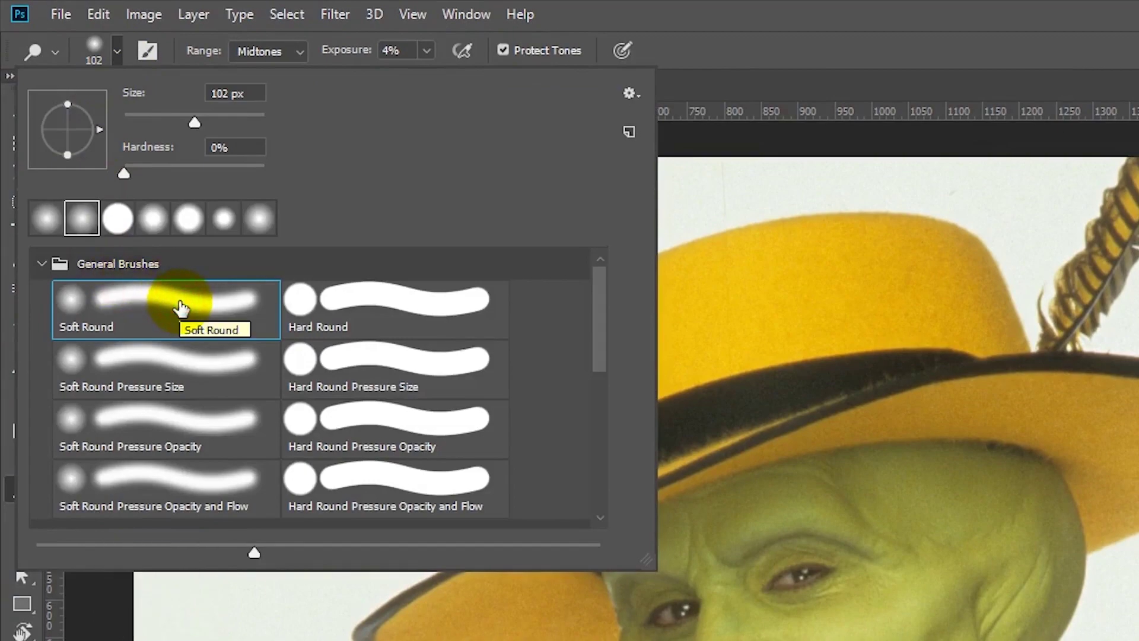
left_click(777, 3)
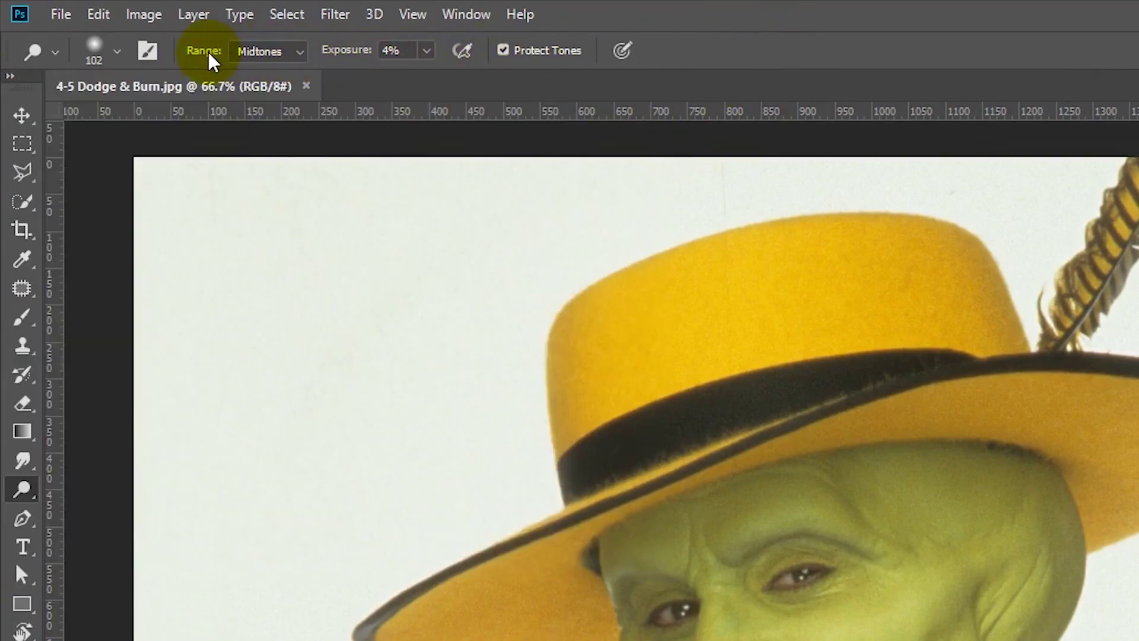
Step: Set the Dodge range to Highlights and try brightening the man's cheek below the eye
left_click(268, 51)
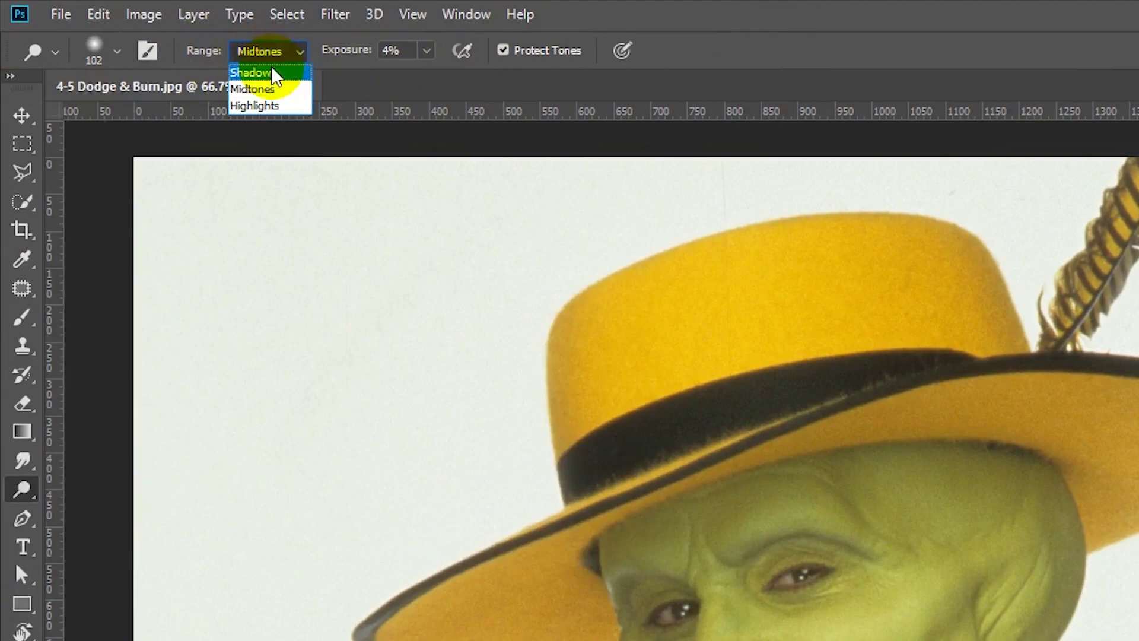
left_click(278, 107)
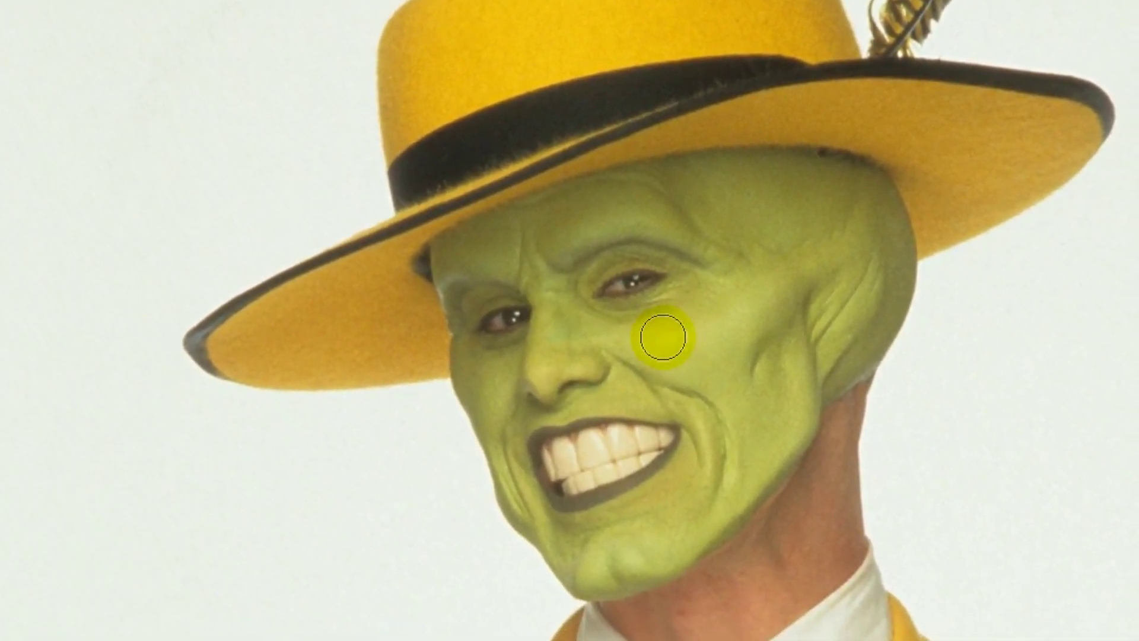
mouse_move(658, 336)
left_mouse_down()
mouse_move(770, 292)
mouse_move(657, 337)
mouse_move(722, 303)
mouse_move(657, 356)
mouse_move(785, 327)
mouse_move(724, 367)
mouse_move(761, 375)
left_mouse_up()
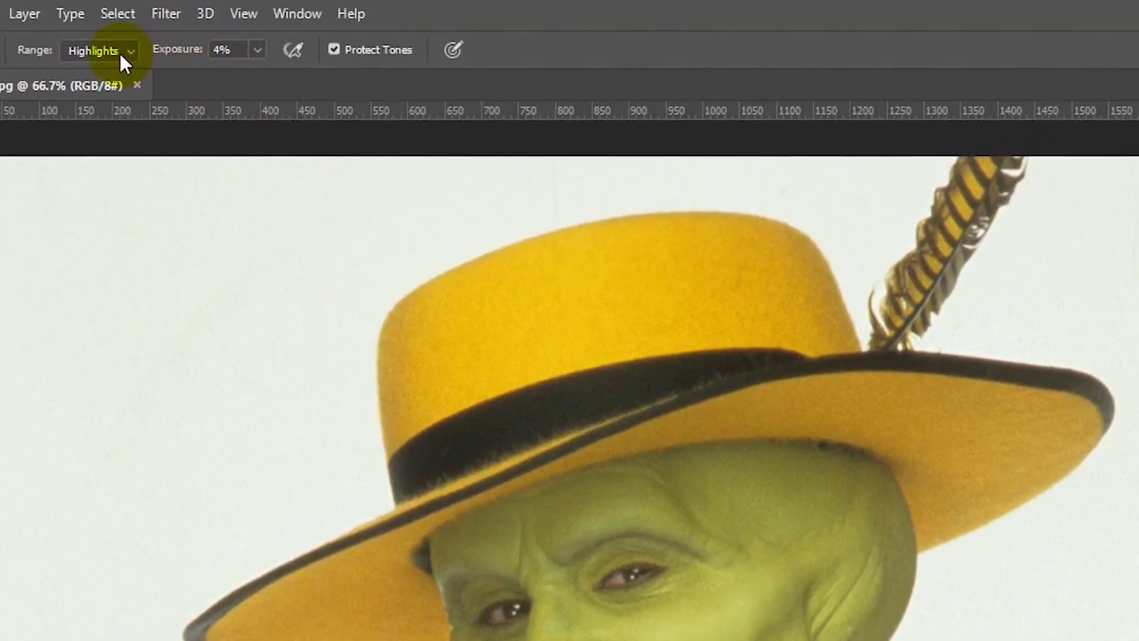
Step: Switch the Dodge range to Midtones, try it on the cheek, and undo and redo the stroke to compare
left_click(120, 54)
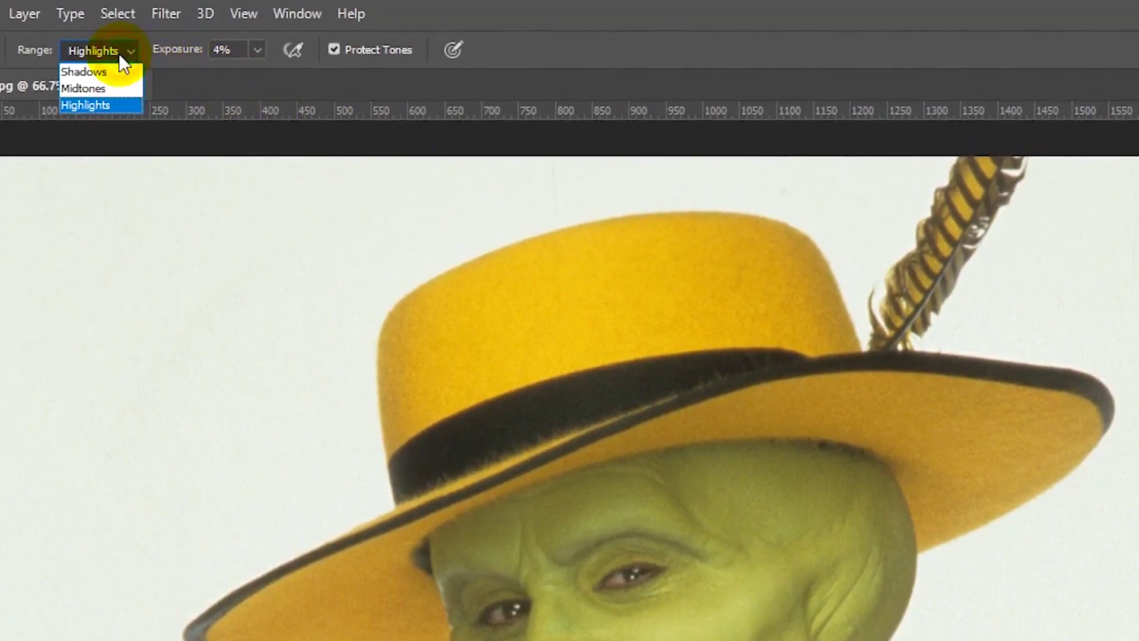
left_click(90, 91)
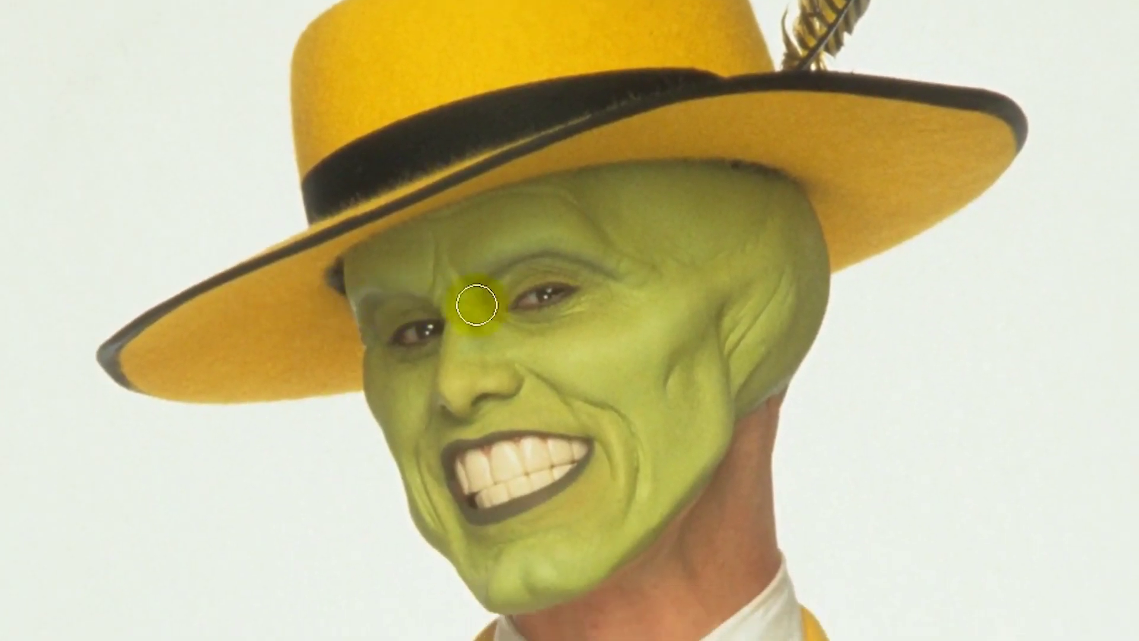
mouse_move(564, 338)
left_mouse_down()
mouse_move(642, 308)
mouse_move(567, 333)
mouse_move(589, 338)
left_mouse_up()
key("ctrl+z")
key("ctrl+shift+z")
key("ctrl+z")
key("ctrl+shift+z")
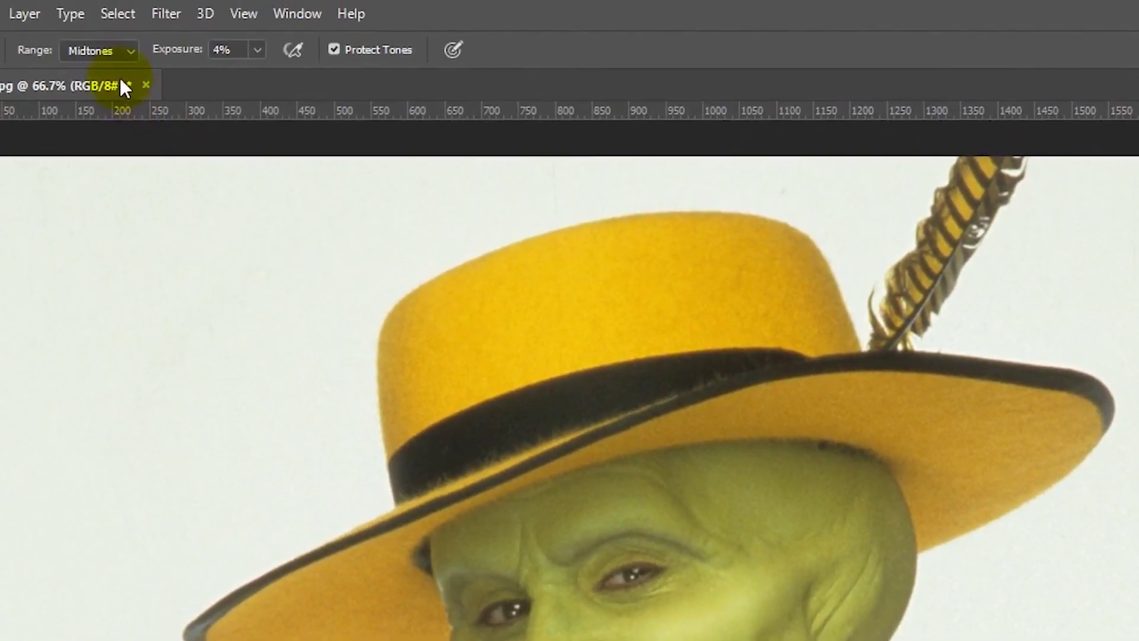
Step: Switch the Dodge range to Shadows, try it on the cheek and jaw, and undo the stroke
left_click(106, 52)
left_click(103, 71)
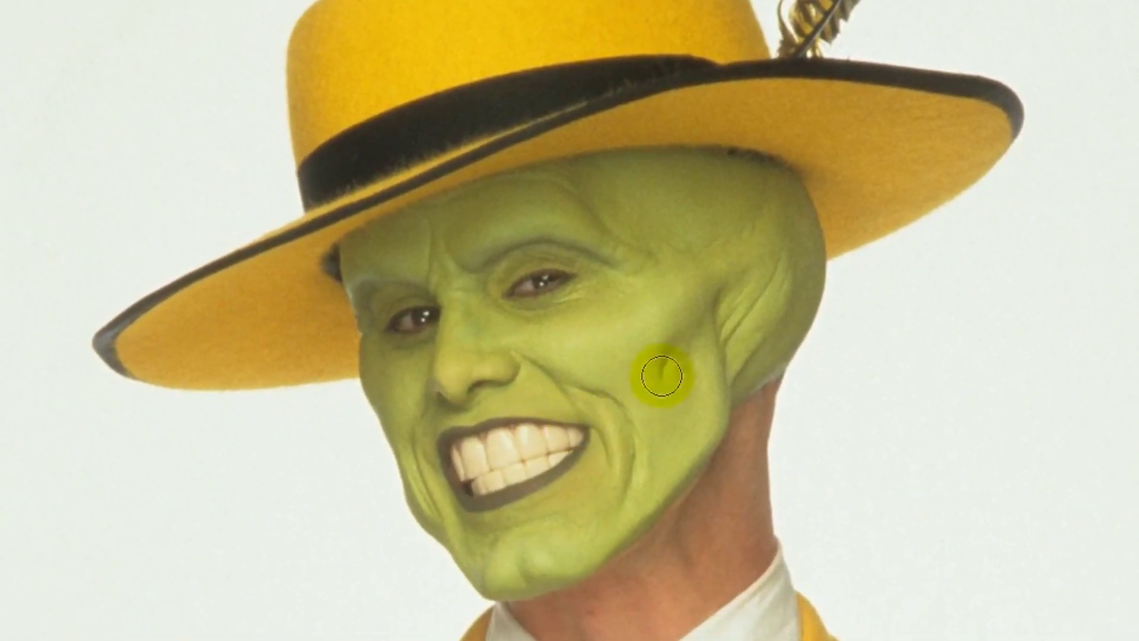
mouse_move(662, 375)
left_mouse_down()
mouse_move(686, 329)
mouse_move(643, 379)
mouse_move(671, 367)
mouse_move(710, 304)
mouse_move(700, 295)
mouse_move(716, 290)
mouse_move(676, 337)
mouse_move(664, 379)
mouse_move(714, 284)
mouse_move(680, 365)
mouse_move(691, 345)
mouse_move(707, 365)
mouse_move(748, 363)
left_mouse_up()
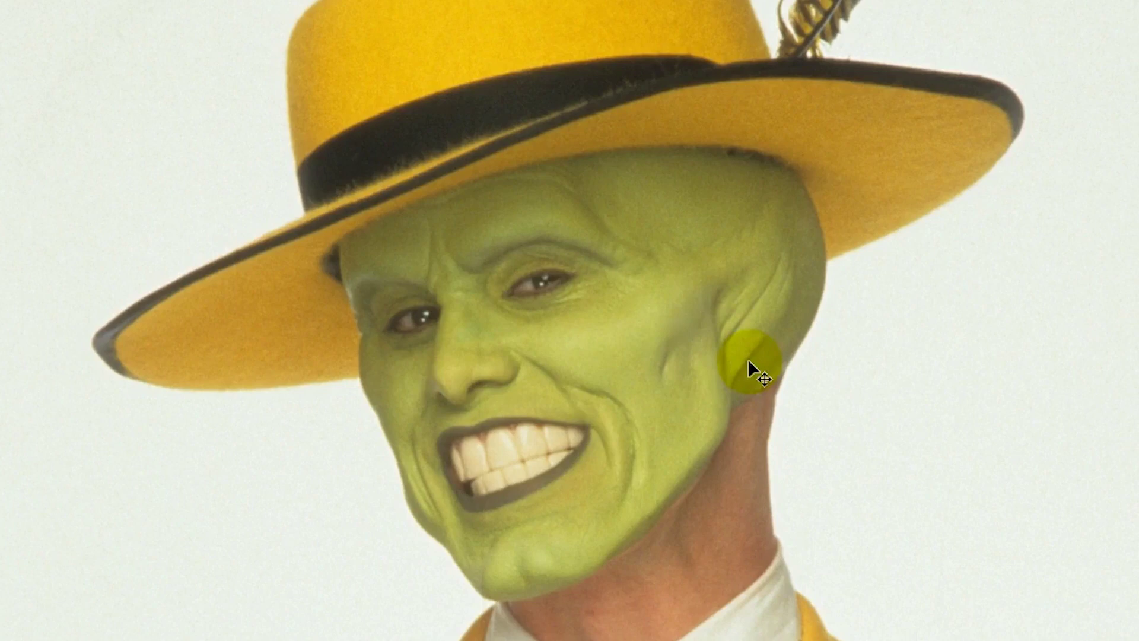
key("ctrl+z")
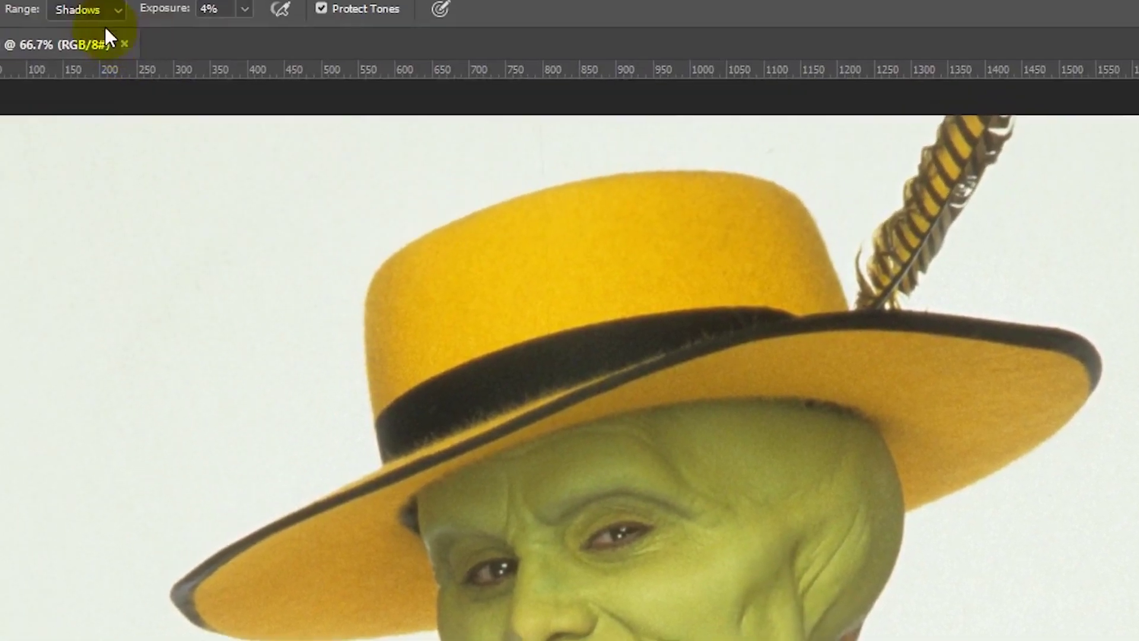
Step: Set the Dodge range back to Midtones and duplicate the background onto a new layer named Dodge
left_click(104, 54)
left_click(89, 88)
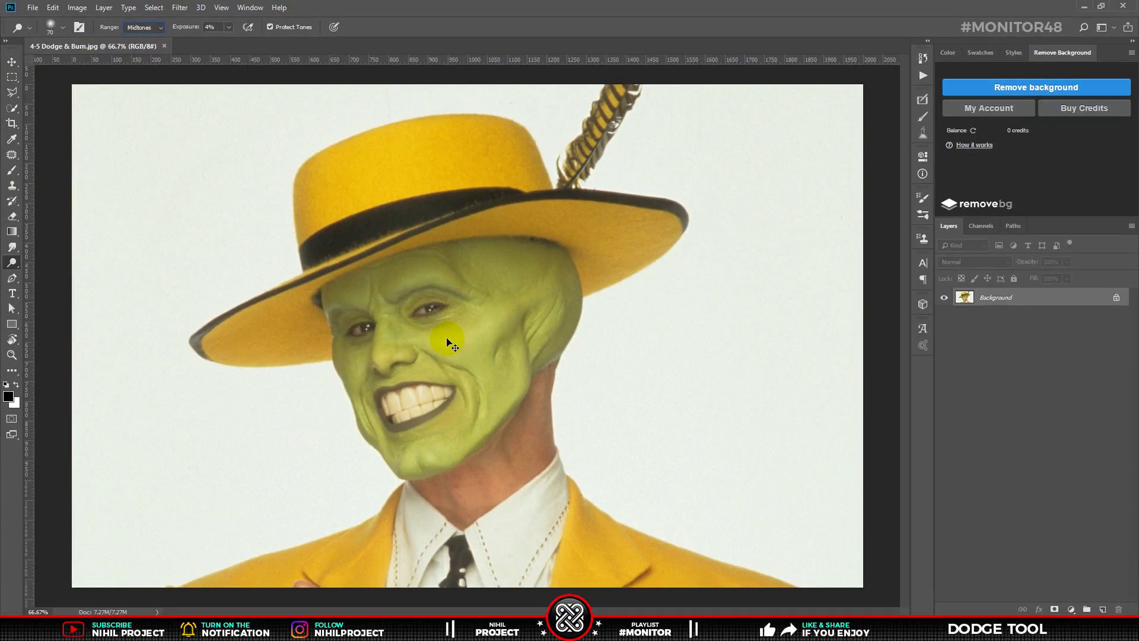
key("ctrl+j")
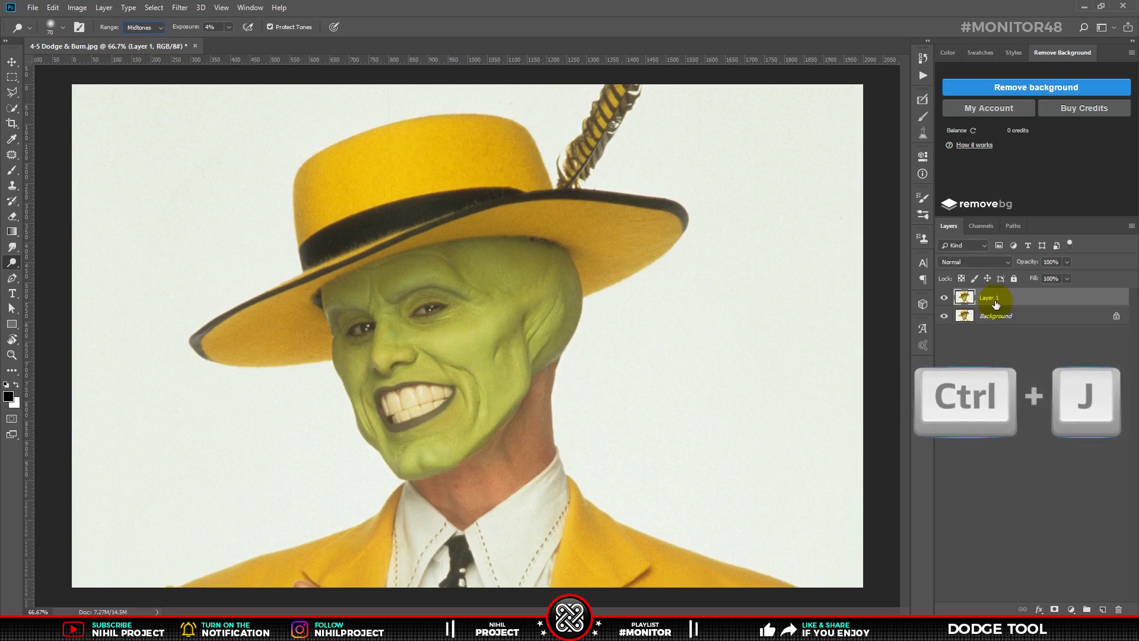
type("Dodge")
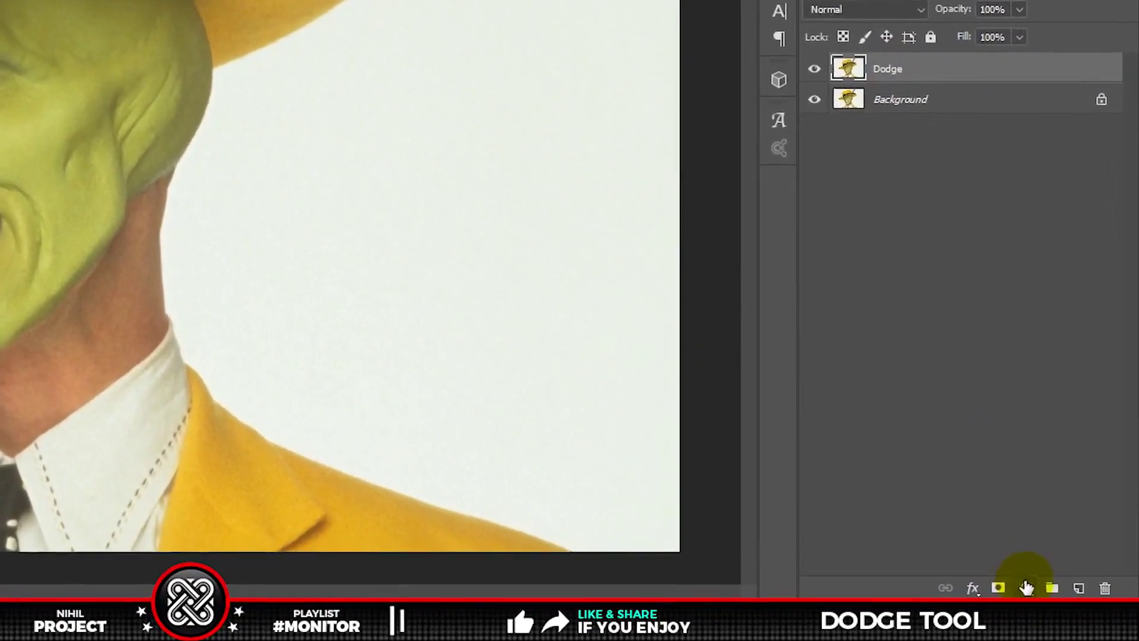
Step: Add a Black & White adjustment layer above the Dodge layer, then reselect the Dodge layer for painting
left_click(1071, 609)
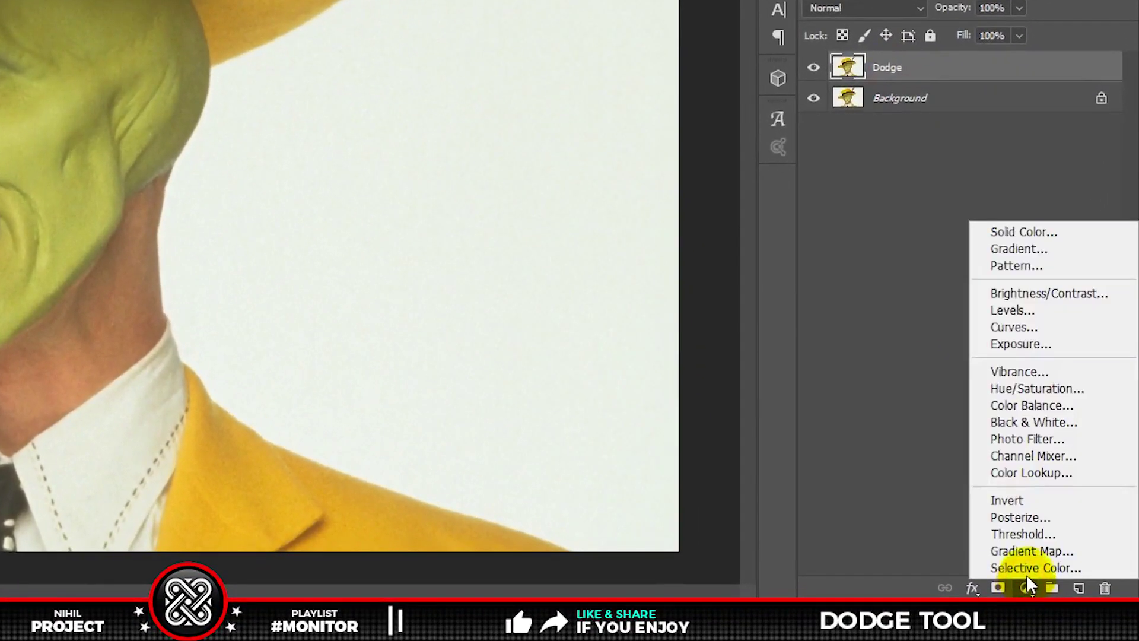
left_click(1031, 422)
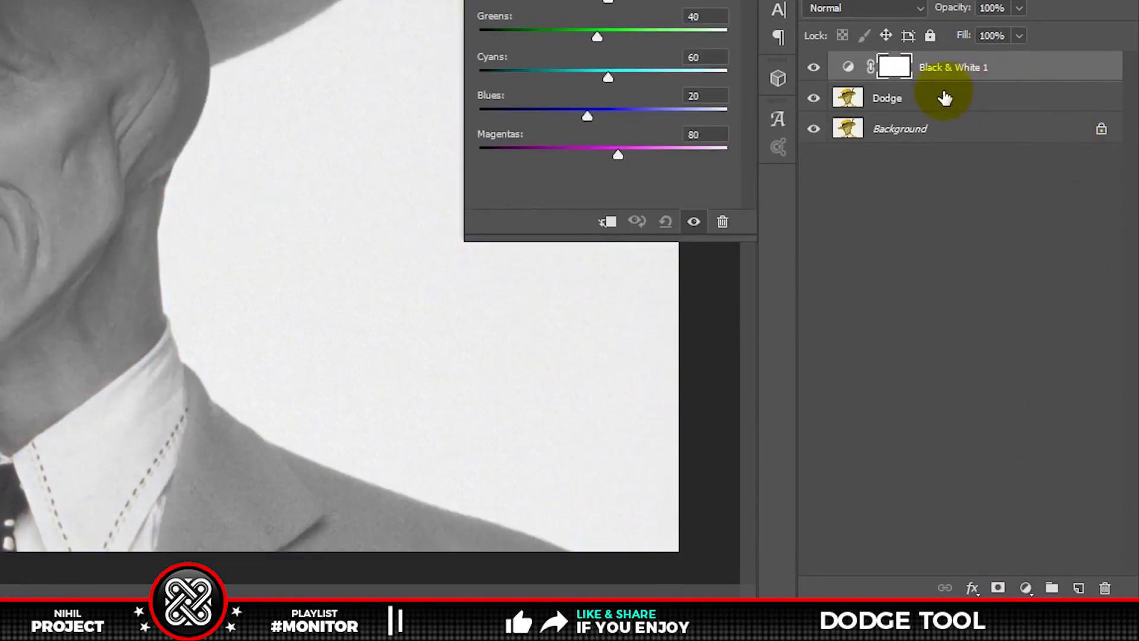
left_click(943, 98)
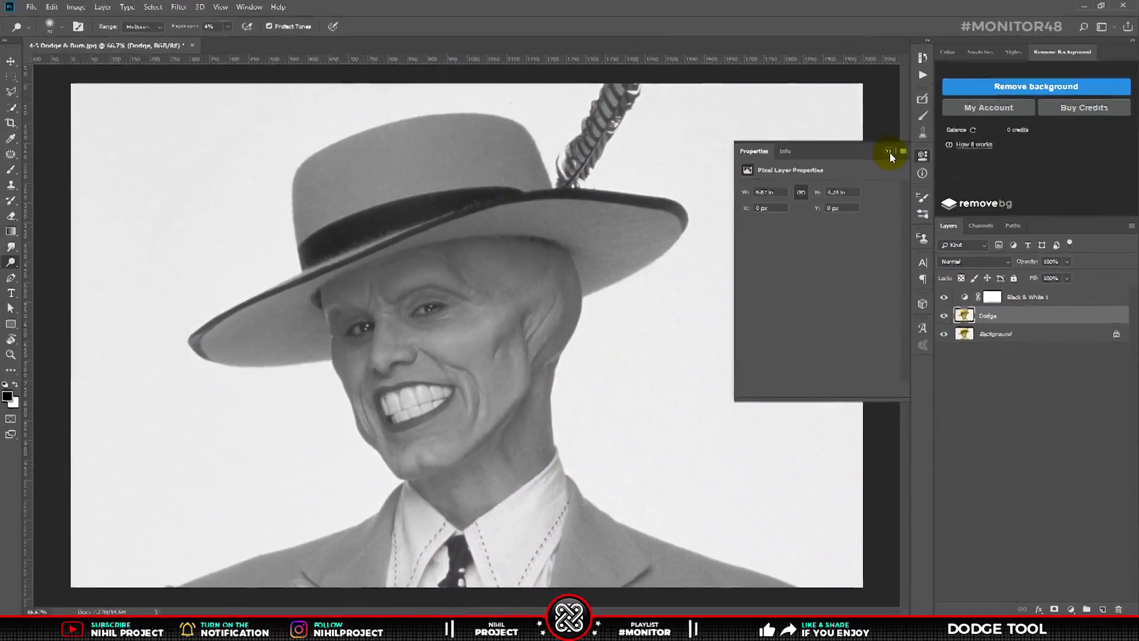
left_click(888, 150)
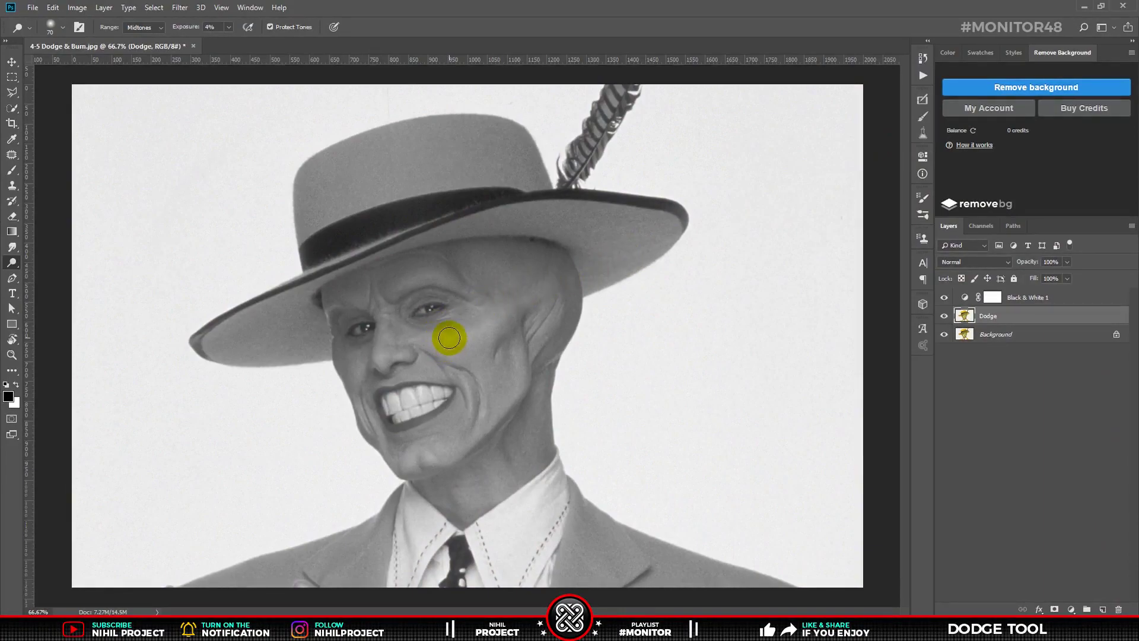
Step: Dodge the highlights along the cheekbone, jaw and smile fold, adjusting the brush size to each area
mouse_move(441, 339)
left_mouse_down()
mouse_move(496, 314)
mouse_move(443, 343)
mouse_move(499, 313)
mouse_move(457, 347)
mouse_move(490, 334)
mouse_move(497, 325)
mouse_move(454, 349)
mouse_move(503, 320)
mouse_move(452, 343)
mouse_move(518, 292)
mouse_move(536, 328)
mouse_move(496, 416)
left_mouse_up()
key("bracketleft")
key("bracketleft")
key("bracketleft")
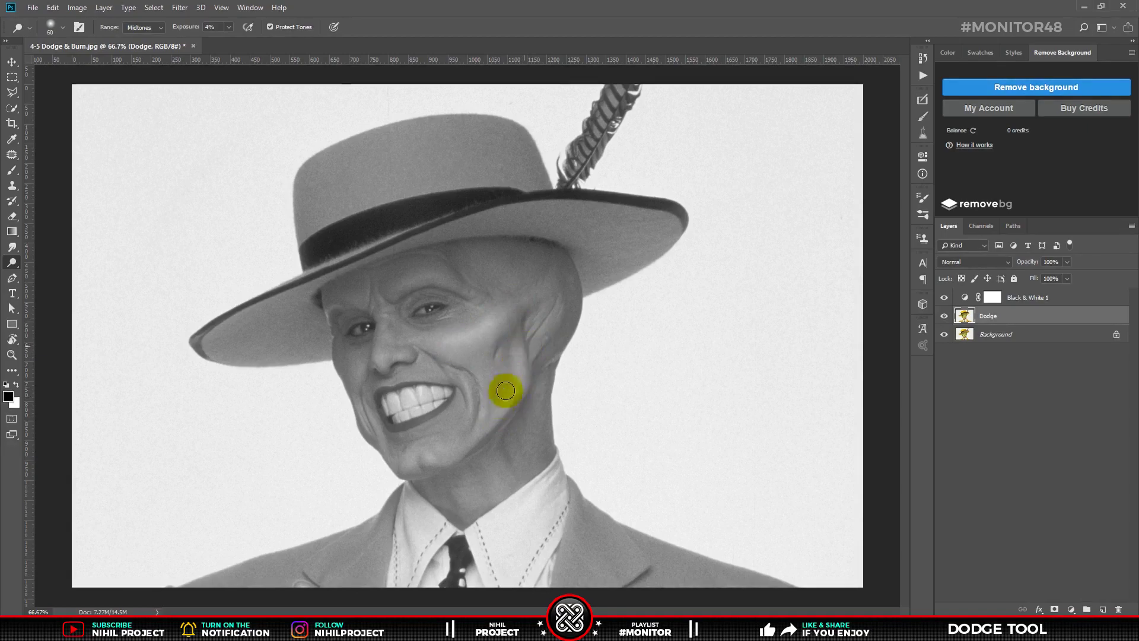
key("bracketright")
key("bracketright")
key("bracketright")
mouse_move(456, 373)
left_mouse_down()
mouse_move(485, 418)
mouse_move(469, 365)
mouse_move(478, 393)
left_mouse_up()
Step: Dodge the area between the eyebrows and the bridge of the nose, resizing the brush to fit each area
key("bracketleft")
key("bracketleft")
key("bracketleft")
key("bracketright")
key("bracketright")
key("bracketright")
key("bracketright")
key("bracketright")
mouse_move(387, 306)
left_mouse_down()
mouse_move(404, 283)
mouse_move(463, 291)
mouse_move(430, 278)
mouse_move(444, 284)
mouse_move(402, 288)
mouse_move(435, 275)
mouse_move(392, 286)
mouse_move(433, 271)
mouse_move(385, 297)
left_mouse_up()
key("bracketleft")
key("bracketleft")
key("bracketleft")
left_click_drag(383, 363, 383, 330)
Step: Dodge the brow, the area under the eye, the nose and the chin, using small brush sizes for fine highlights
key("bracketleft")
key("bracketleft")
key("bracketleft")
key("bracketleft")
key("bracketleft")
key("bracketleft")
mouse_move(338, 300)
left_mouse_down()
mouse_move(328, 307)
mouse_move(374, 310)
mouse_move(372, 301)
left_mouse_up()
key("bracketright")
key("bracketright")
key("bracketright")
left_click_drag(450, 322, 442, 333)
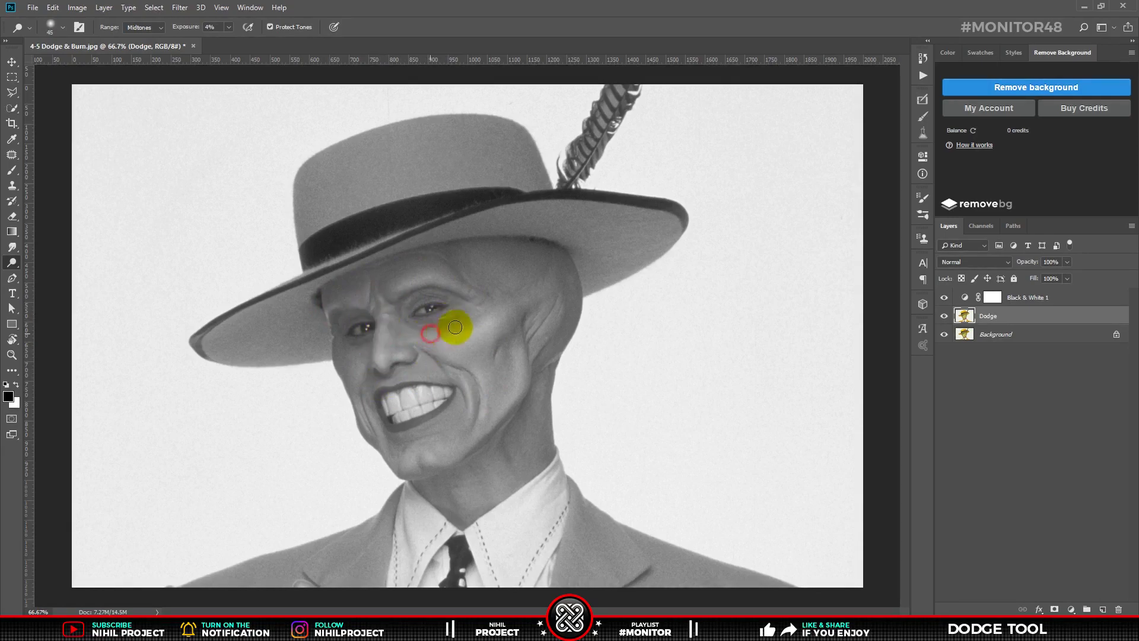
mouse_move(384, 359)
left_mouse_down()
mouse_move(363, 425)
mouse_move(354, 398)
mouse_move(364, 356)
mouse_move(383, 437)
mouse_move(367, 402)
mouse_move(402, 461)
mouse_move(446, 455)
mouse_move(416, 458)
mouse_move(412, 470)
mouse_move(452, 445)
mouse_move(407, 456)
mouse_move(445, 432)
left_mouse_up()
key("bracketright")
key("bracketright")
key("bracketright")
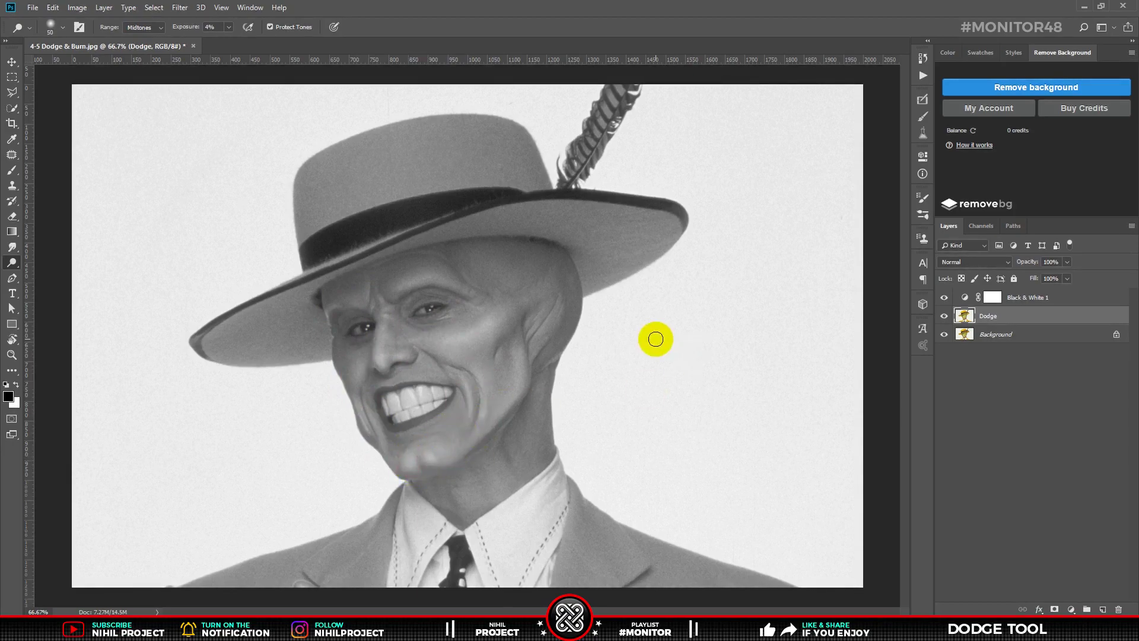
Step: Hide the Black & White adjustment layer and toggle the Dodge layer's visibility to compare before and after
left_click(943, 298)
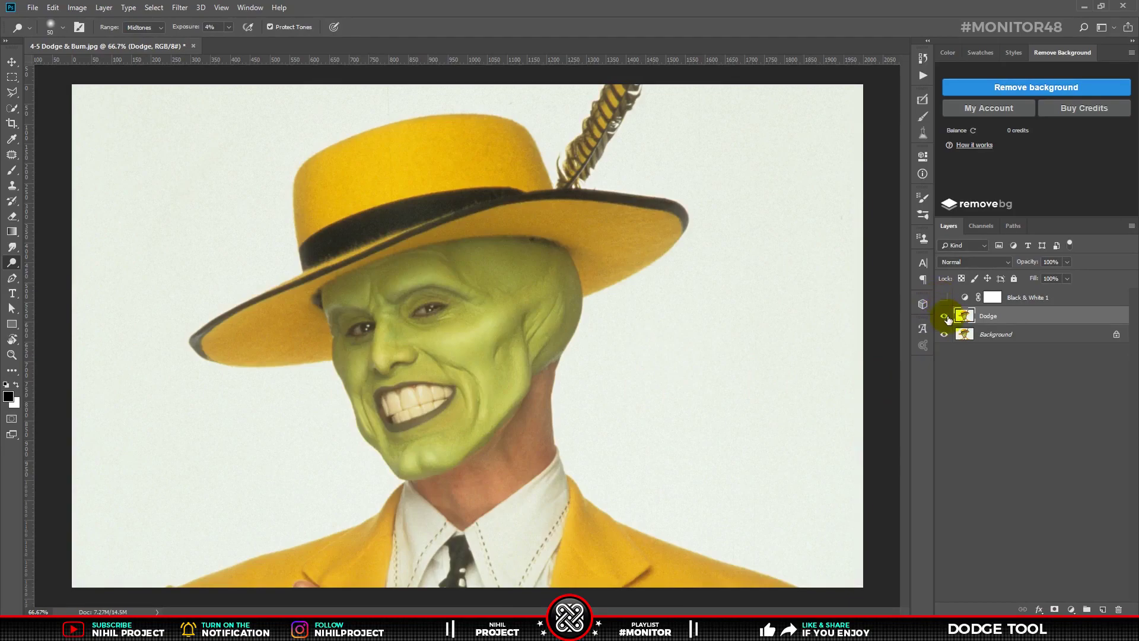
left_click(945, 317)
left_click(944, 317)
left_click(944, 316)
left_click(945, 316)
left_click(945, 316)
left_click(945, 317)
left_click(945, 318)
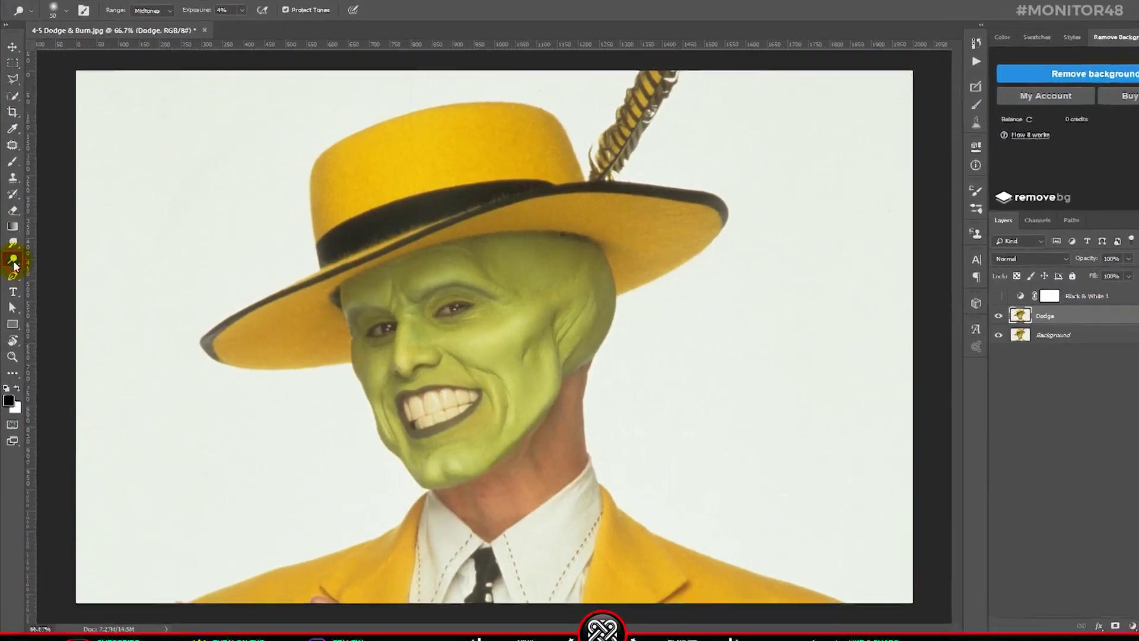
Step: Select the Burn Tool and rename the Dodge layer as Dodge & Burn
left_click(13, 256)
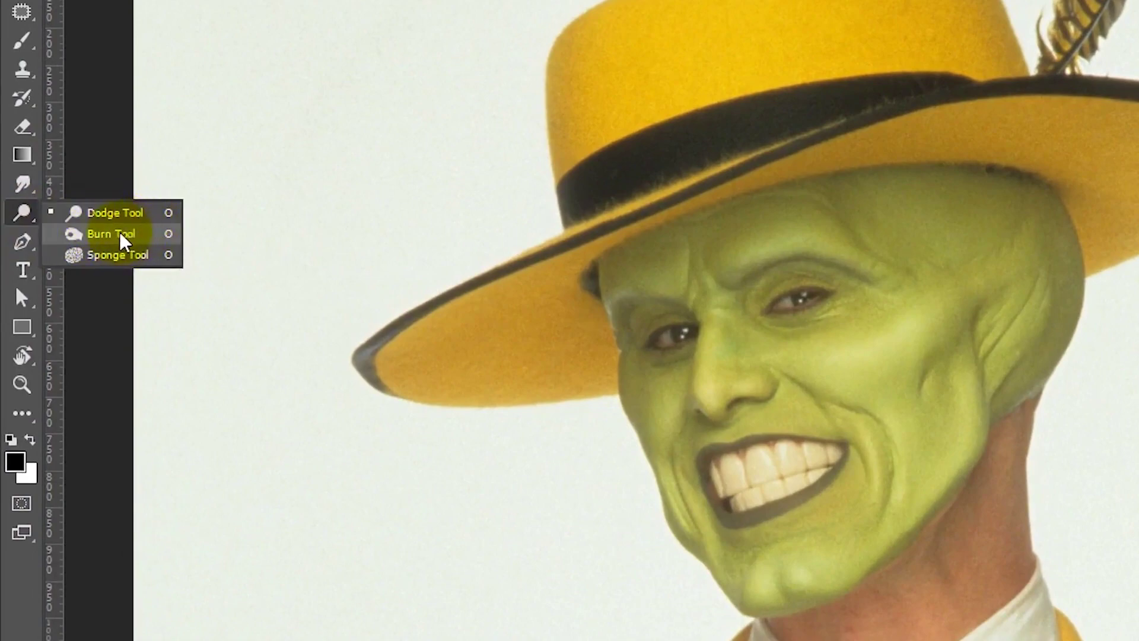
left_click(142, 240)
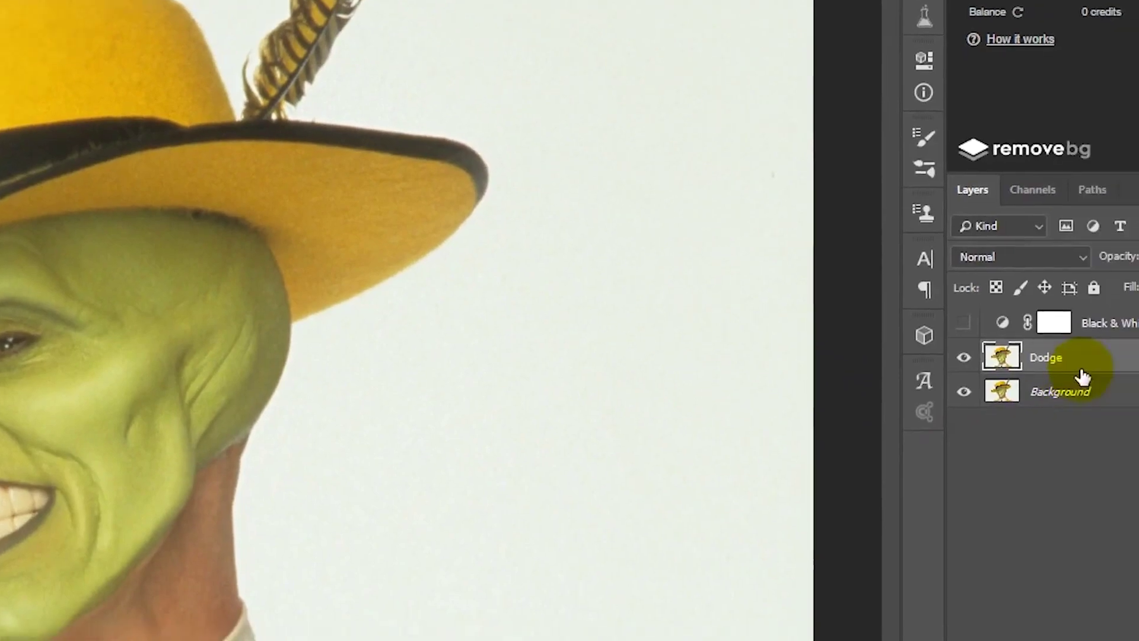
left_click(874, 304)
double_click(875, 304)
type("& Burn")
key("Return")
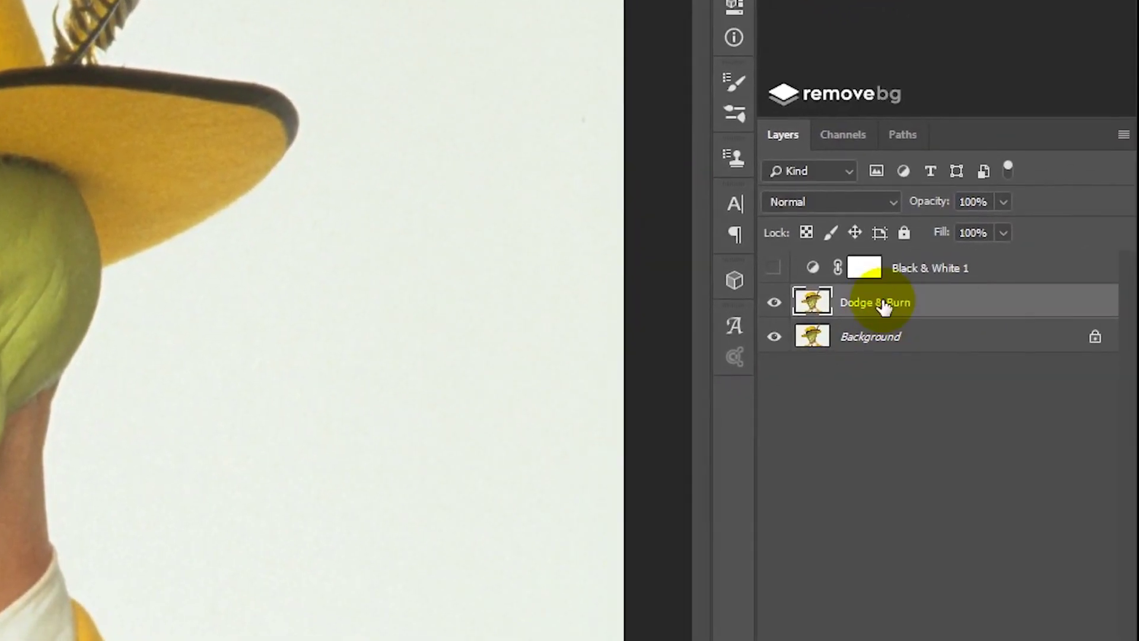
Step: Show the Black & White adjustment layer and burn around the eyes, cheekbone, nose and smile line, adjusting the brush size
left_click(774, 267)
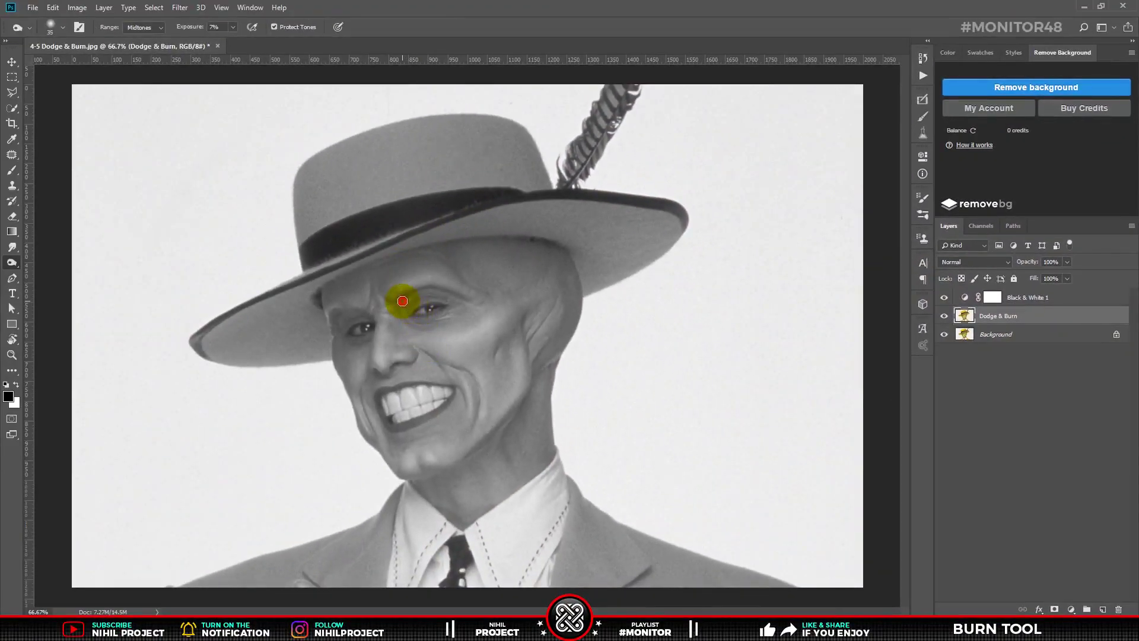
mouse_move(419, 288)
left_mouse_down()
mouse_move(463, 297)
mouse_move(482, 343)
mouse_move(511, 333)
left_mouse_up()
key("]")
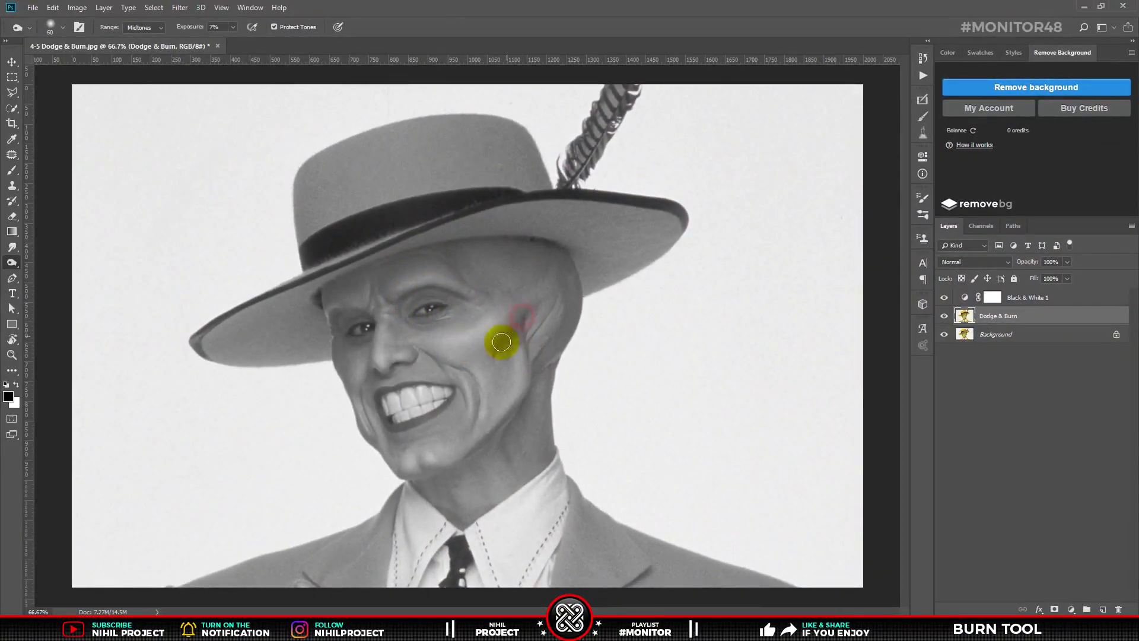
key("[")
key("[")
key("[")
left_click_drag(340, 328, 389, 380)
left_click_drag(377, 297, 378, 307)
left_click_drag(449, 287, 398, 296)
mouse_move(449, 372)
left_mouse_down()
mouse_move(474, 395)
mouse_move(472, 428)
left_mouse_up()
Step: Resize the Burn Tool brush to fit each area and darken the shadows of the lower face around the chin
key("]")
key("]")
key("]")
key("]")
key("]")
key("]")
key("]")
key("]")
key("[")
key("[")
key("[")
key("[")
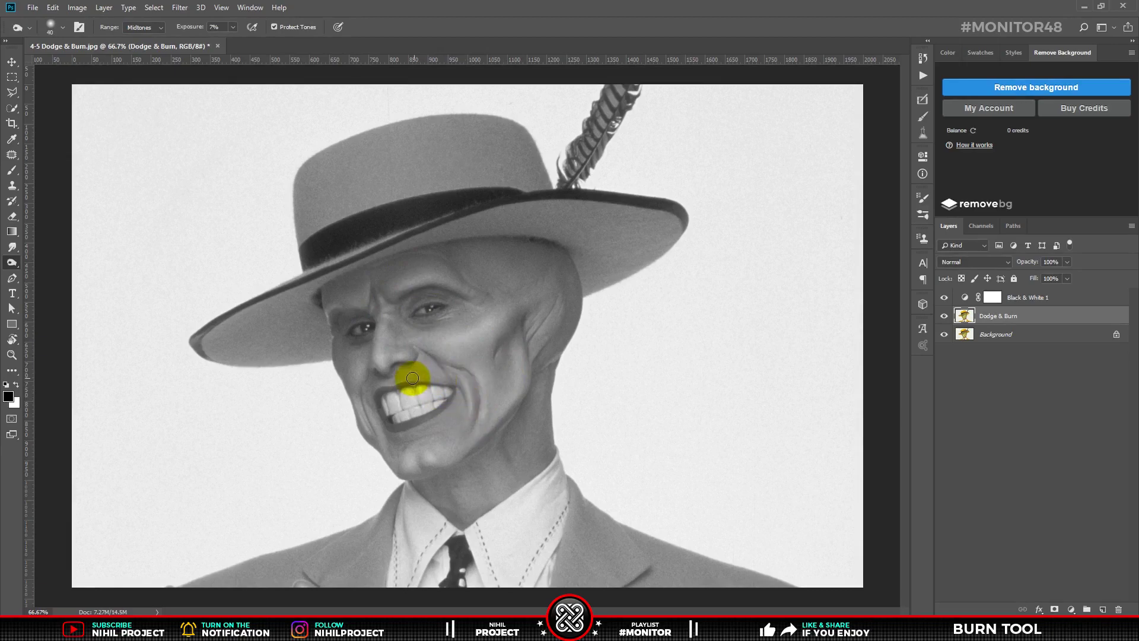
key("[")
mouse_move(462, 447)
left_mouse_down()
mouse_move(441, 465)
mouse_move(464, 454)
mouse_move(394, 462)
mouse_move(392, 438)
left_mouse_up()
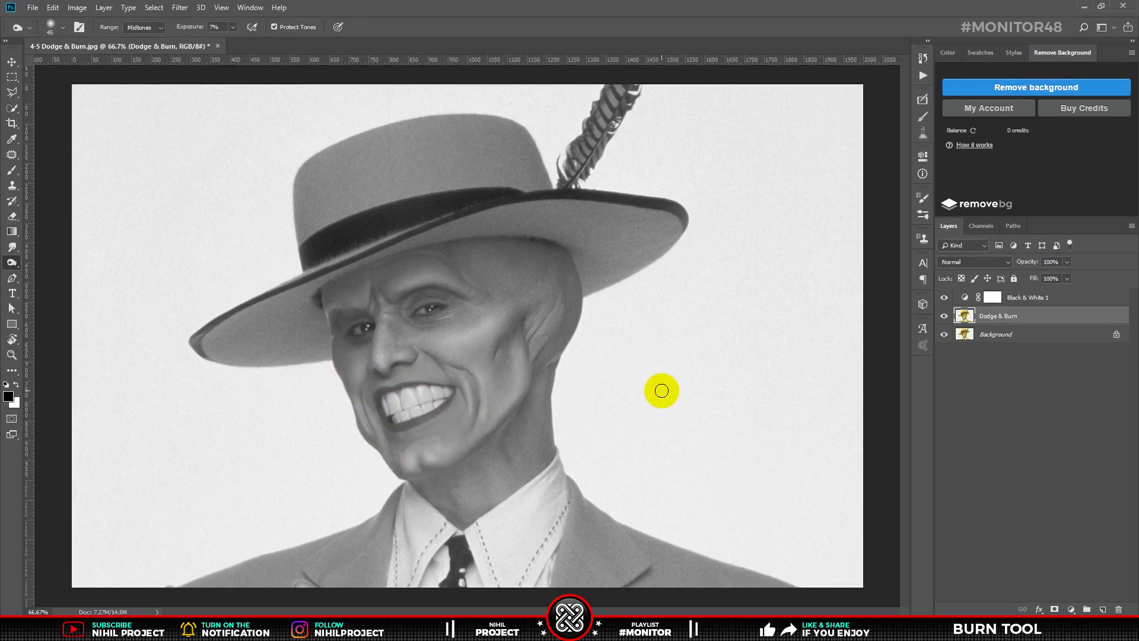
Step: Hide the Black & White adjustment layer and toggle the Dodge & Burn layer's visibility to compare before and after
left_click(943, 297)
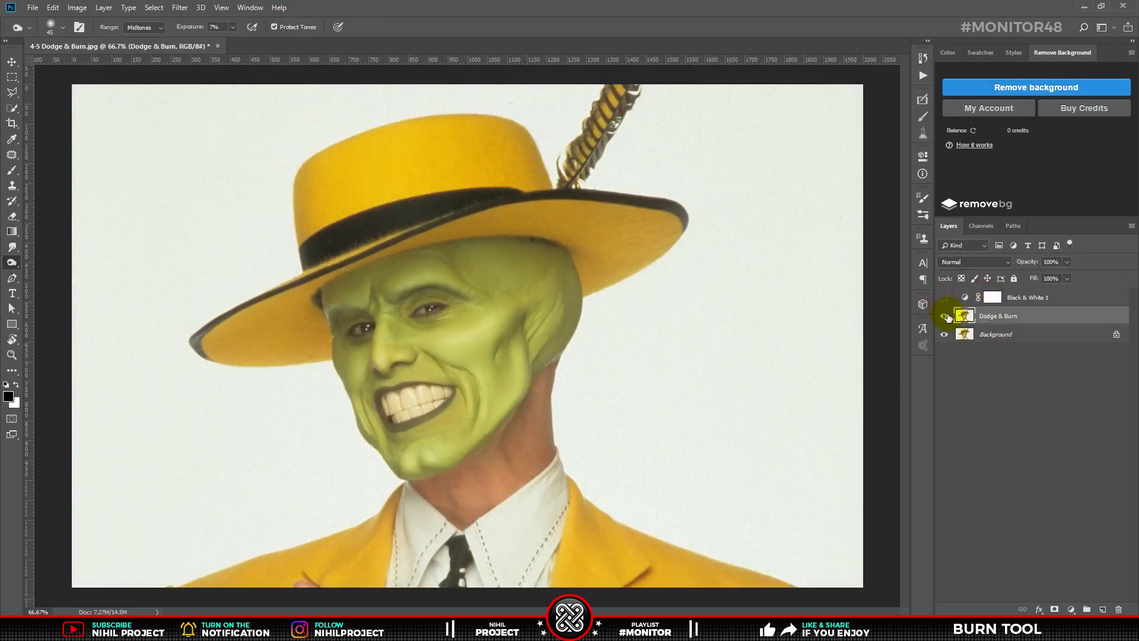
left_click(944, 316)
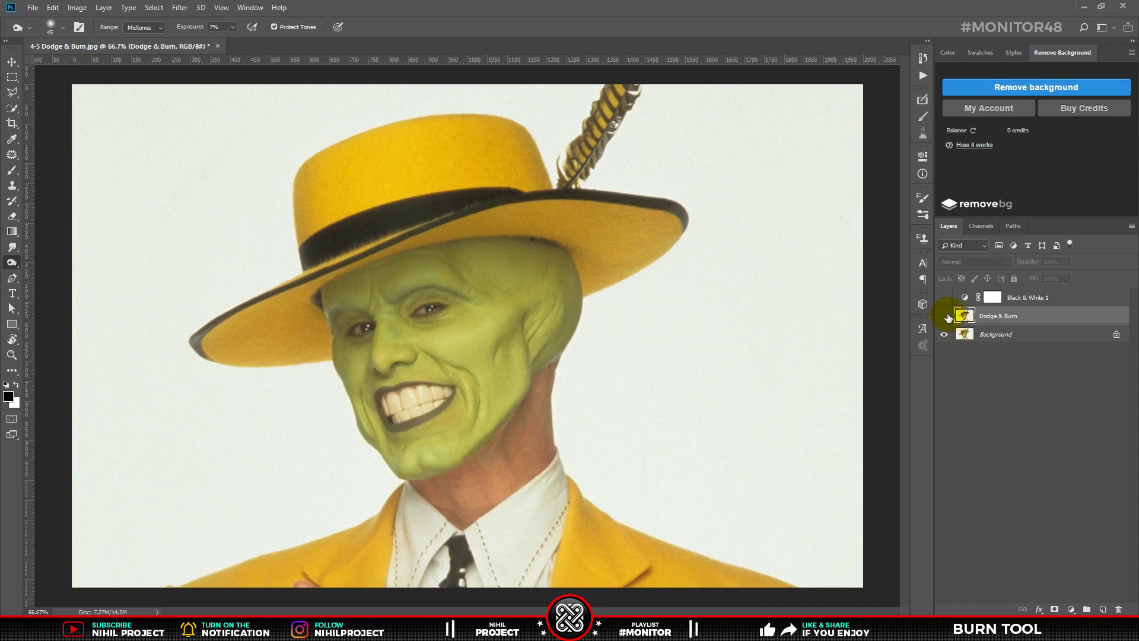
left_click(944, 316)
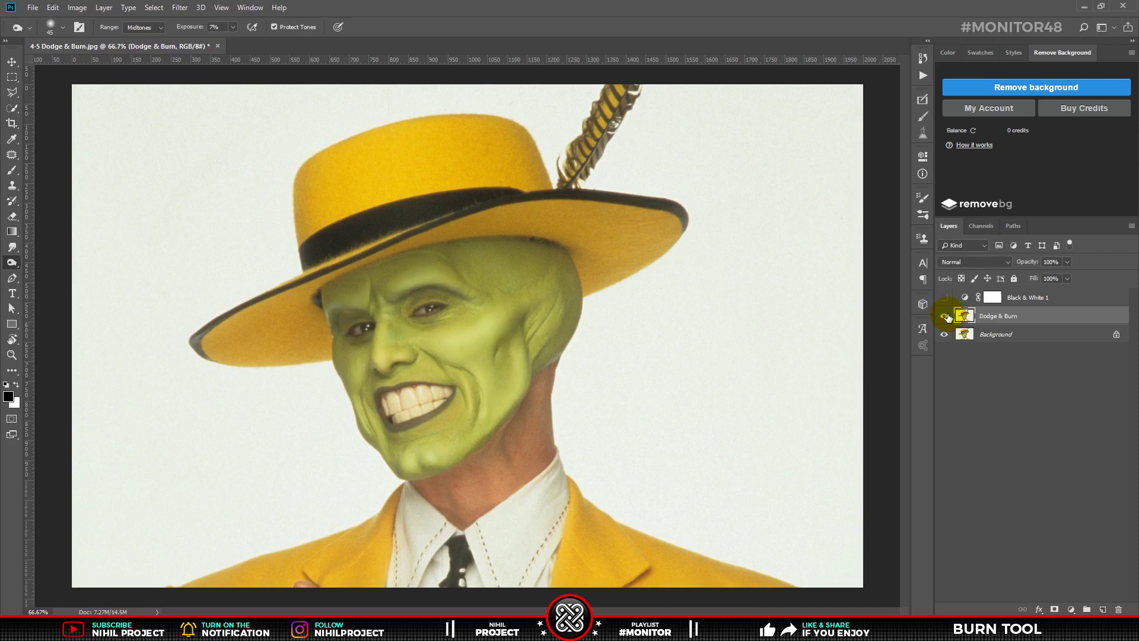
left_click(945, 316)
left_click(944, 316)
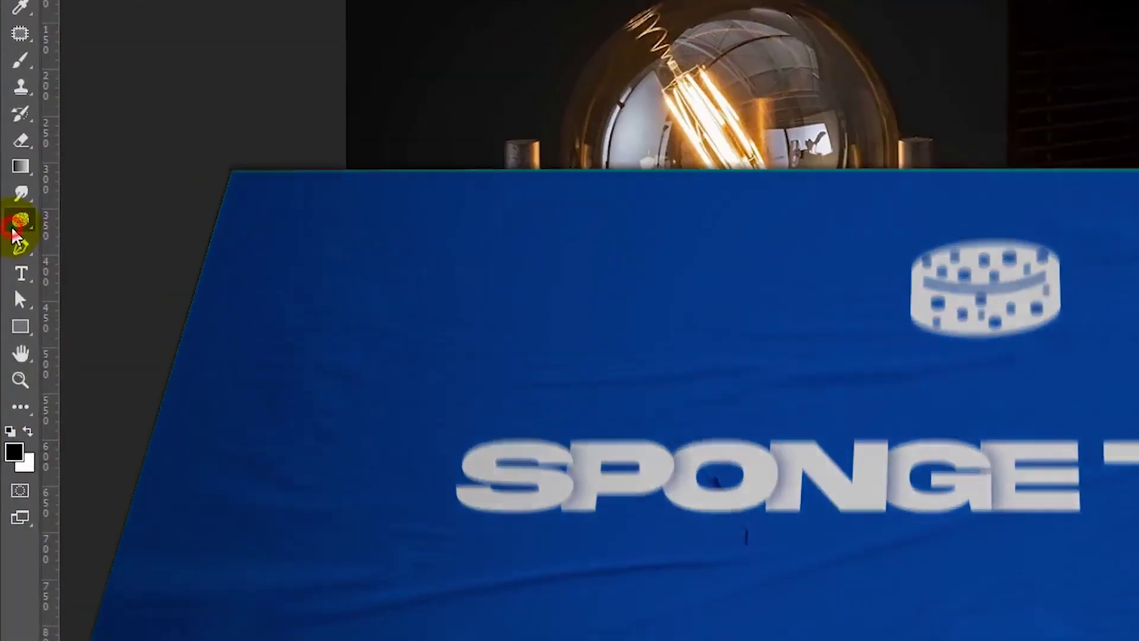
Step: Desaturate the light bulb and the wooden table with the Sponge Tool in Desaturate mode
right_click(16, 217)
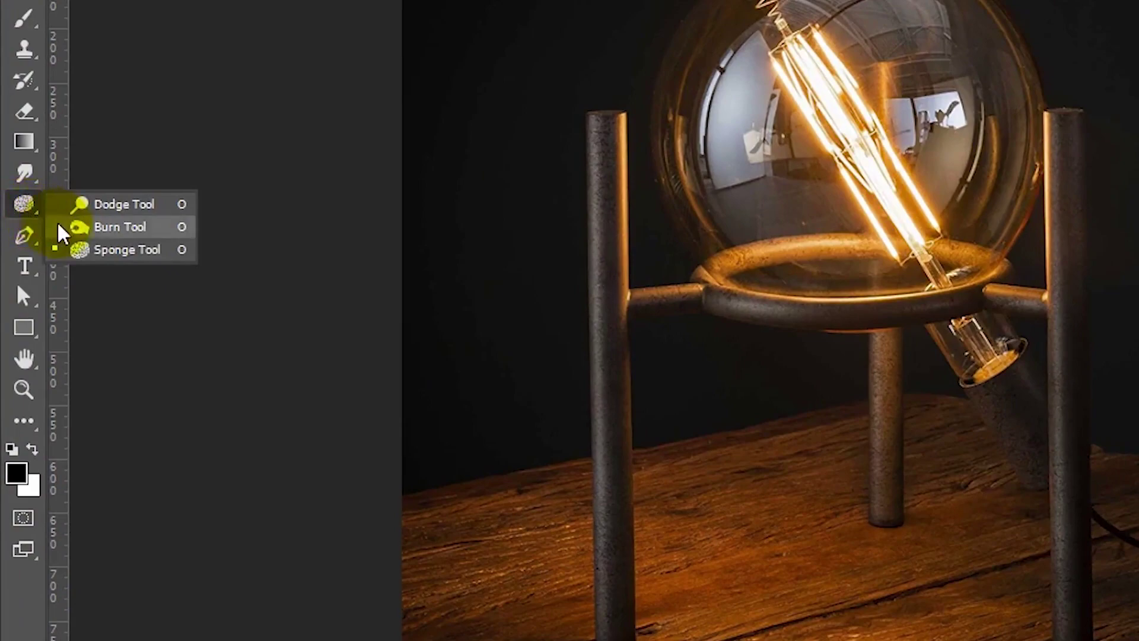
left_click(119, 254)
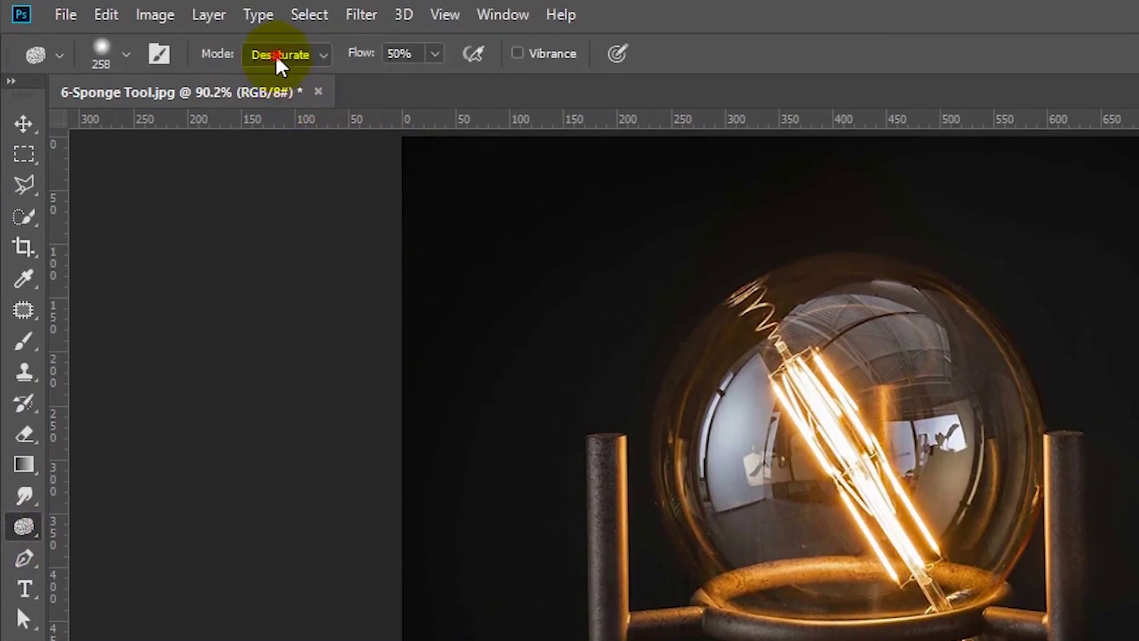
left_click(285, 56)
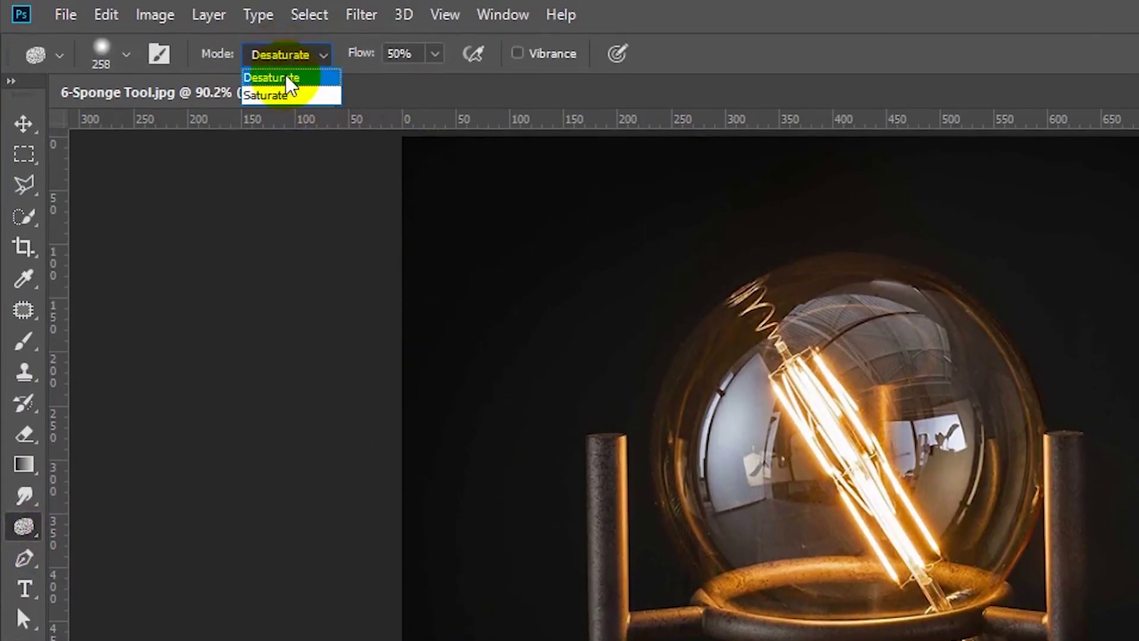
left_click(288, 79)
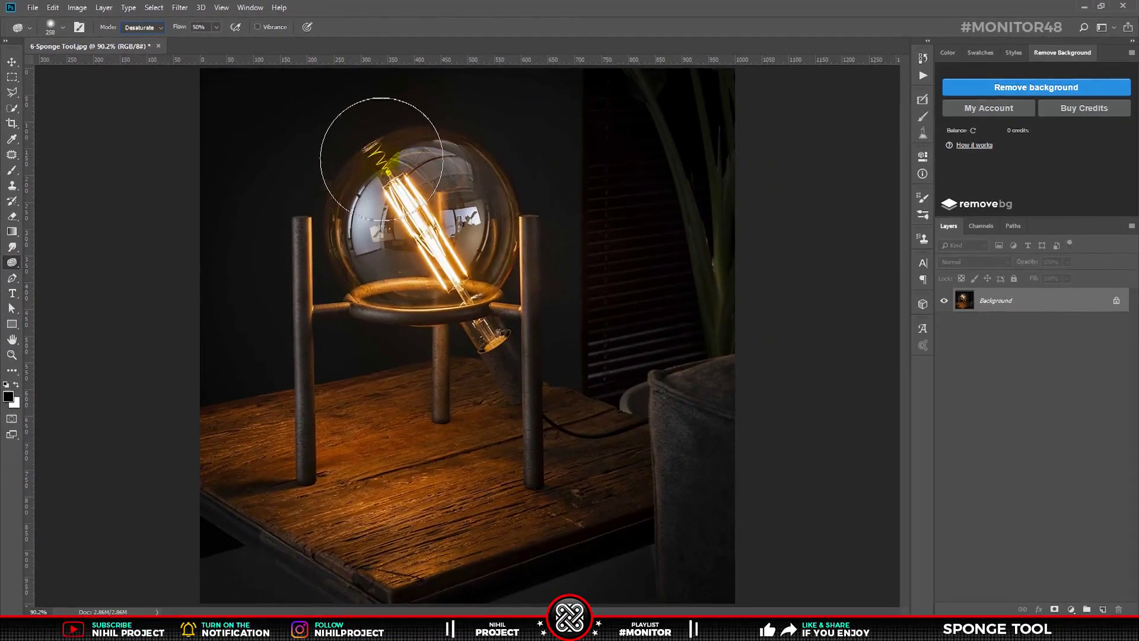
mouse_move(381, 159)
left_mouse_down()
mouse_move(365, 261)
mouse_move(395, 273)
mouse_move(437, 185)
mouse_move(415, 186)
mouse_move(470, 152)
mouse_move(468, 255)
left_mouse_up()
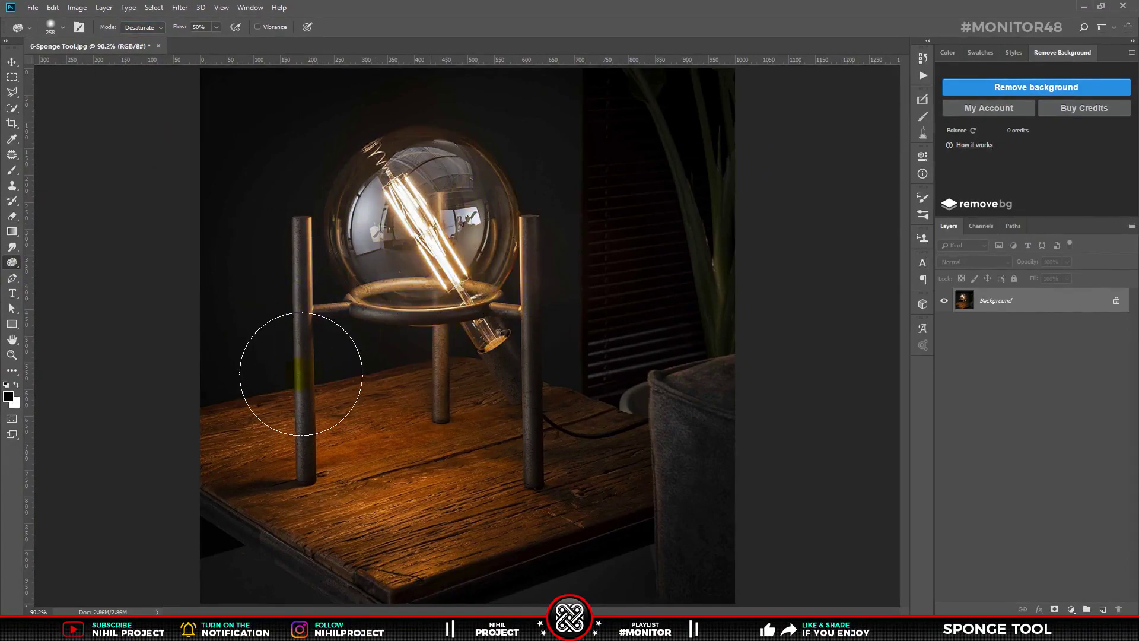
mouse_move(231, 440)
left_mouse_down()
mouse_move(447, 513)
mouse_move(726, 474)
mouse_move(292, 230)
mouse_move(461, 276)
mouse_move(776, 273)
mouse_move(635, 409)
mouse_move(434, 571)
mouse_move(535, 200)
mouse_move(285, 505)
mouse_move(513, 505)
left_mouse_up()
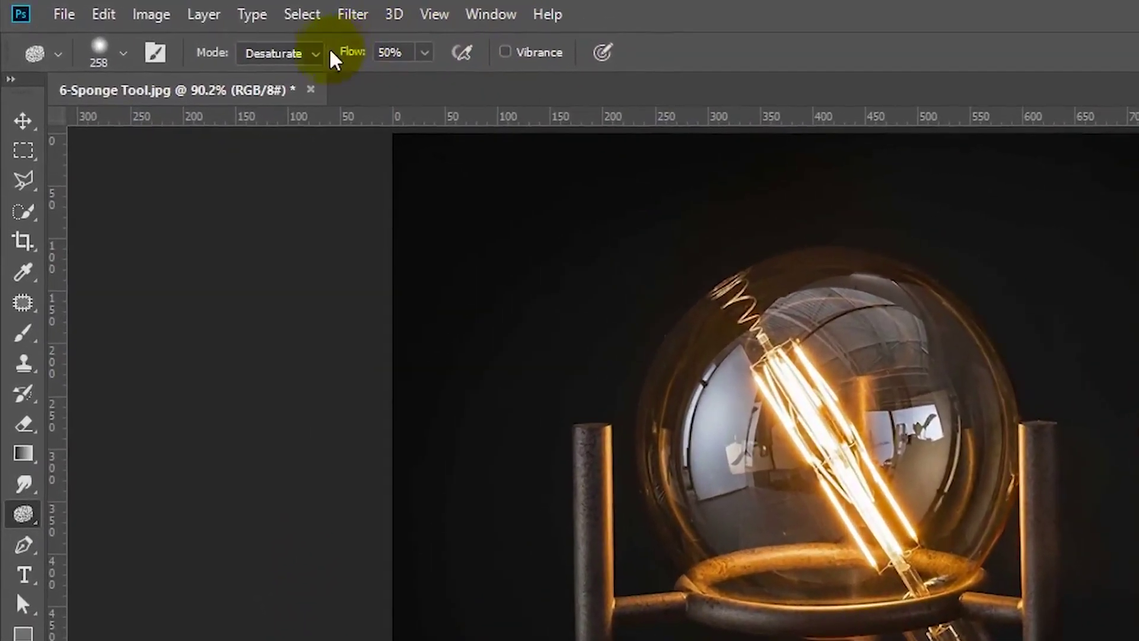
Step: Switch the Sponge Tool to Saturate mode and saturate the lamp and the wooden table
left_click(153, 29)
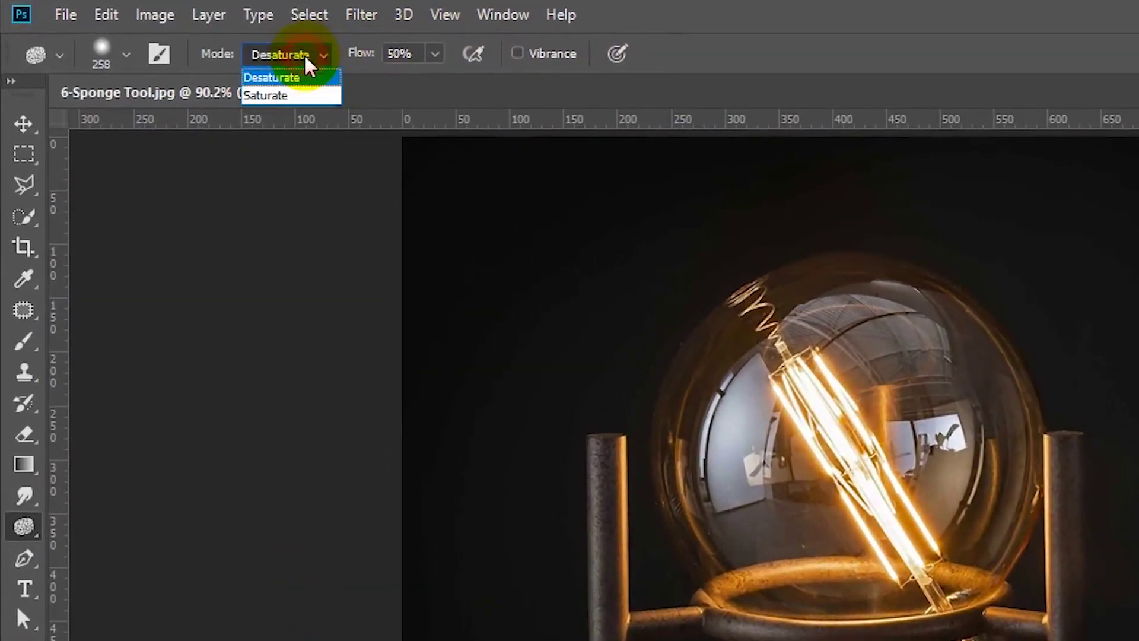
left_click(293, 98)
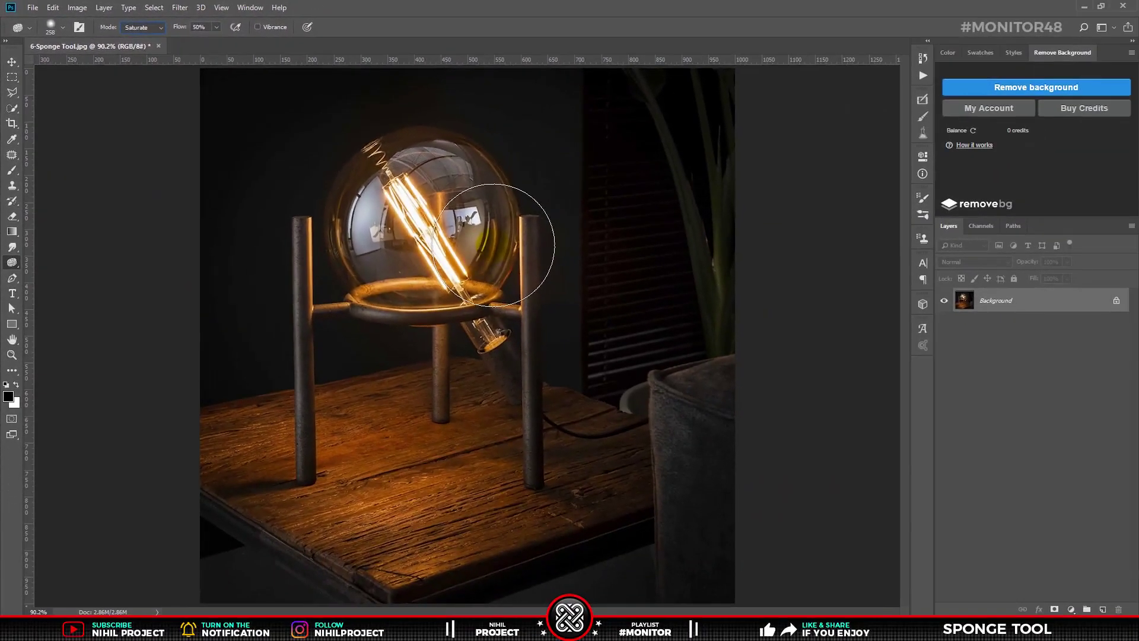
mouse_move(258, 487)
left_mouse_down()
mouse_move(603, 511)
mouse_move(422, 403)
mouse_move(607, 401)
left_mouse_up()
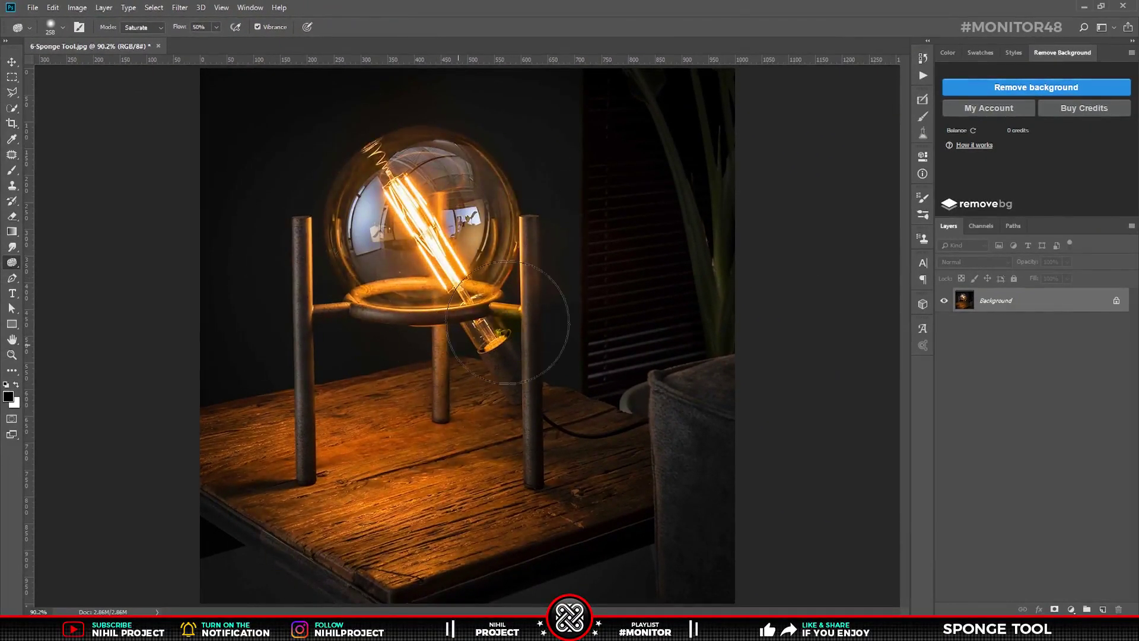
Step: Undo and redo the saturation strokes to compare the lamp photo before and after
key("ctrl+z")
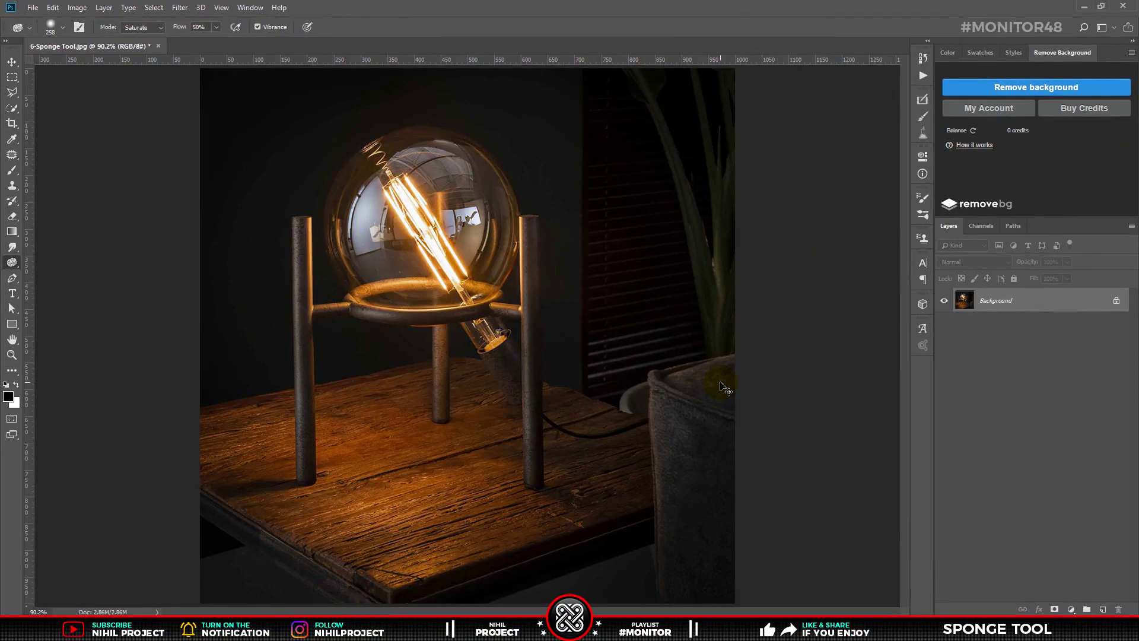
key("ctrl+shift+z")
key("ctrl+z")
key("ctrl+shift+z")
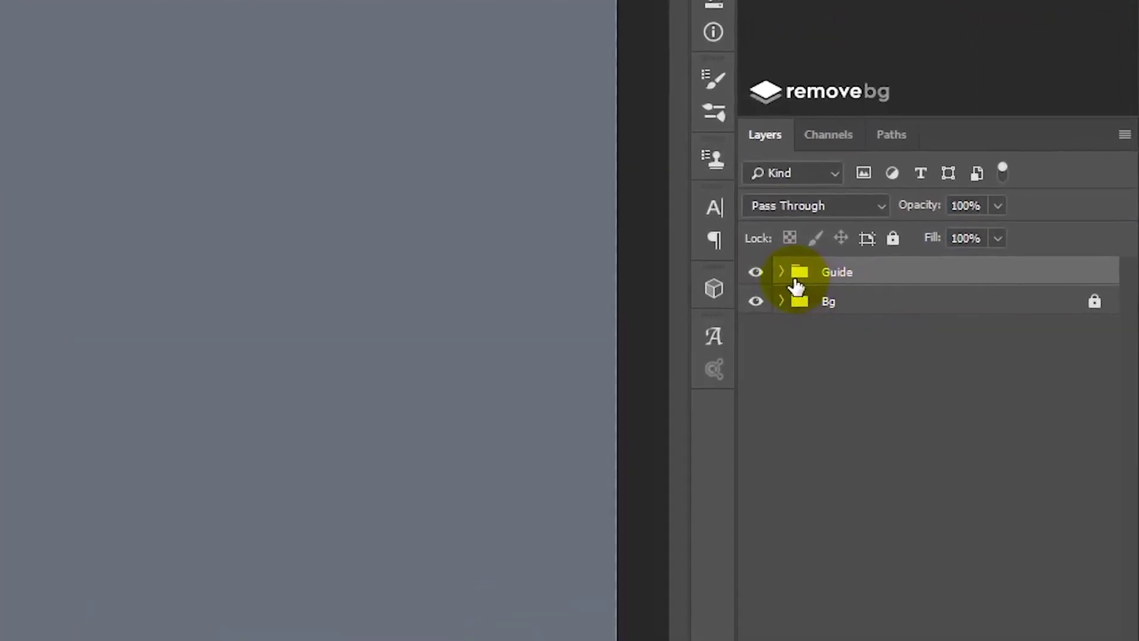
Step: Make the Line Guide layer in the Guide group visible and add a new layer above the group
left_click(784, 274)
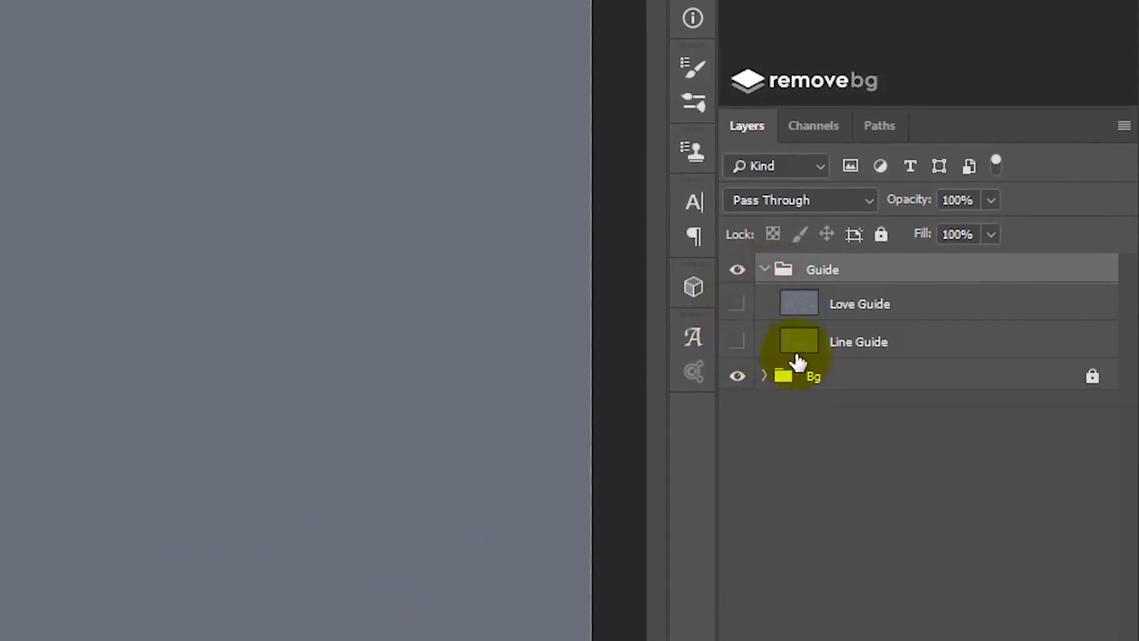
left_click(737, 342)
left_click(738, 304)
left_click(765, 269)
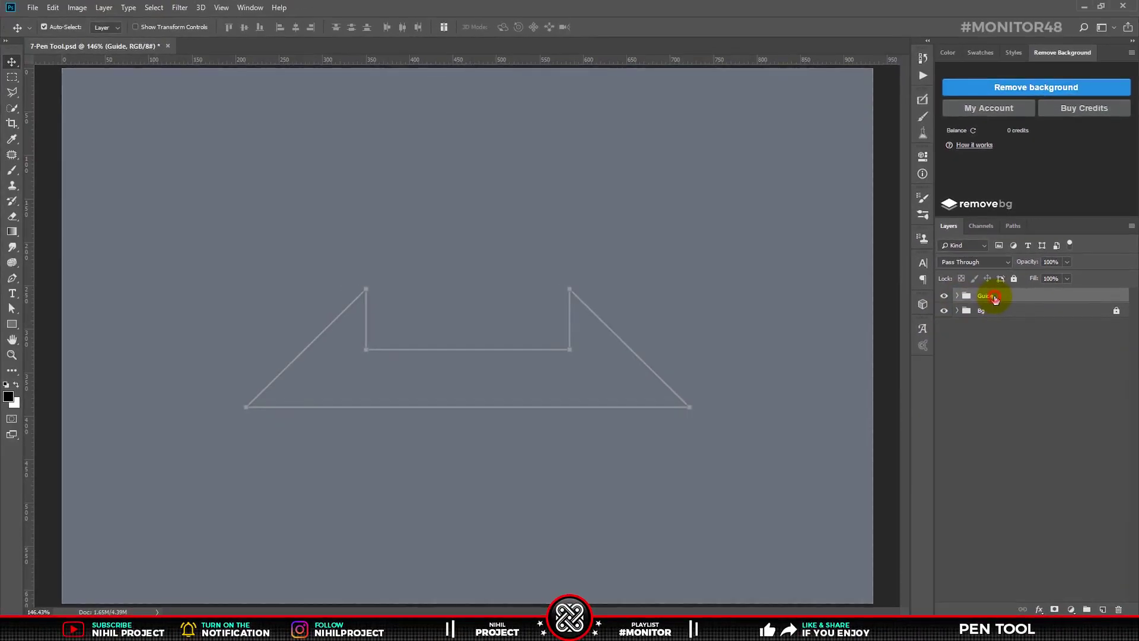
left_click(1102, 608)
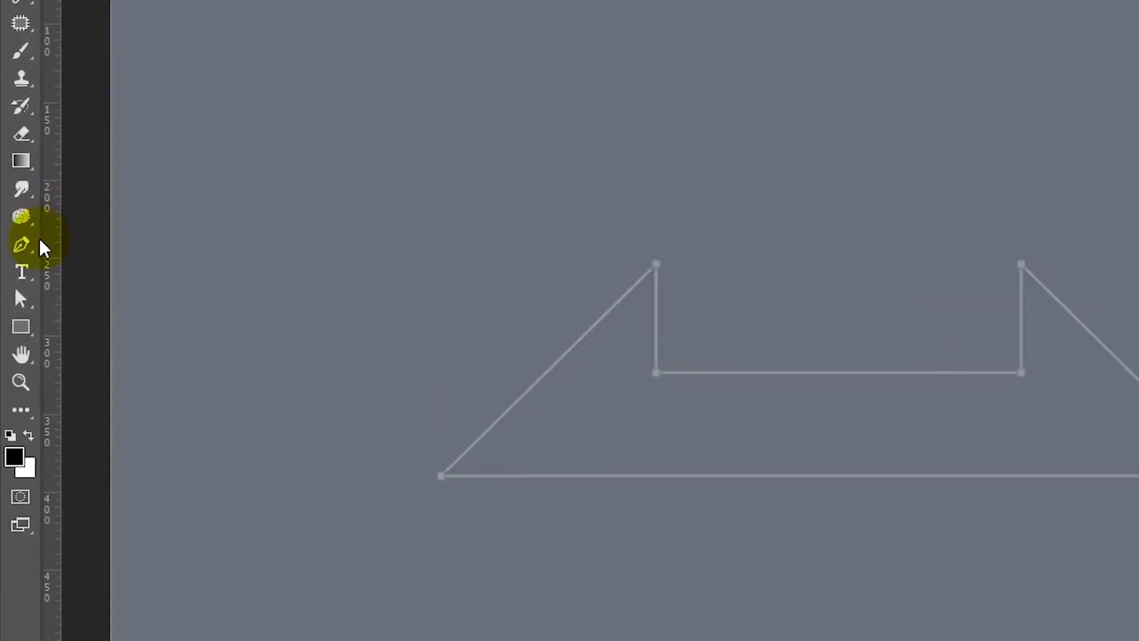
Step: Select the Pen Tool and set its drawing mode to Path
right_click(22, 245)
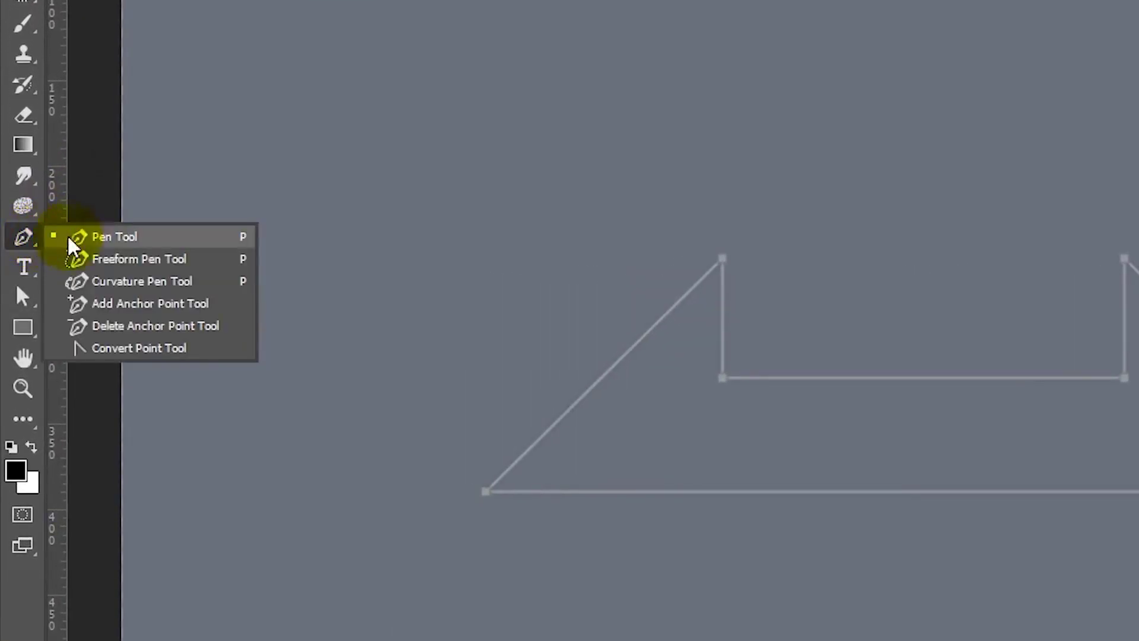
left_click(67, 241)
key("p")
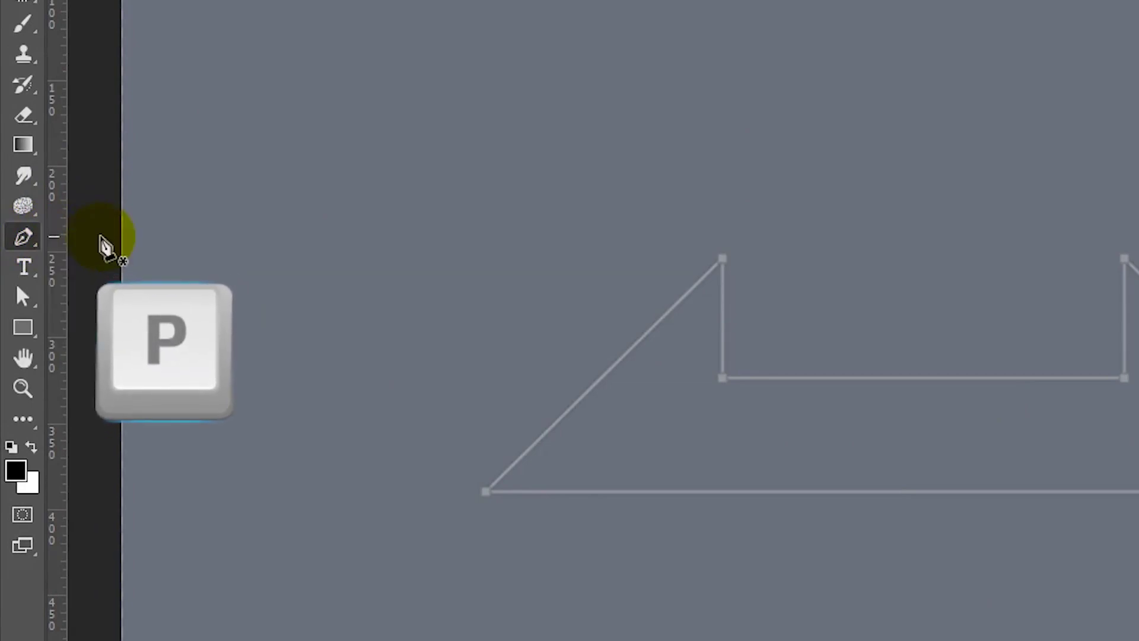
left_click(145, 50)
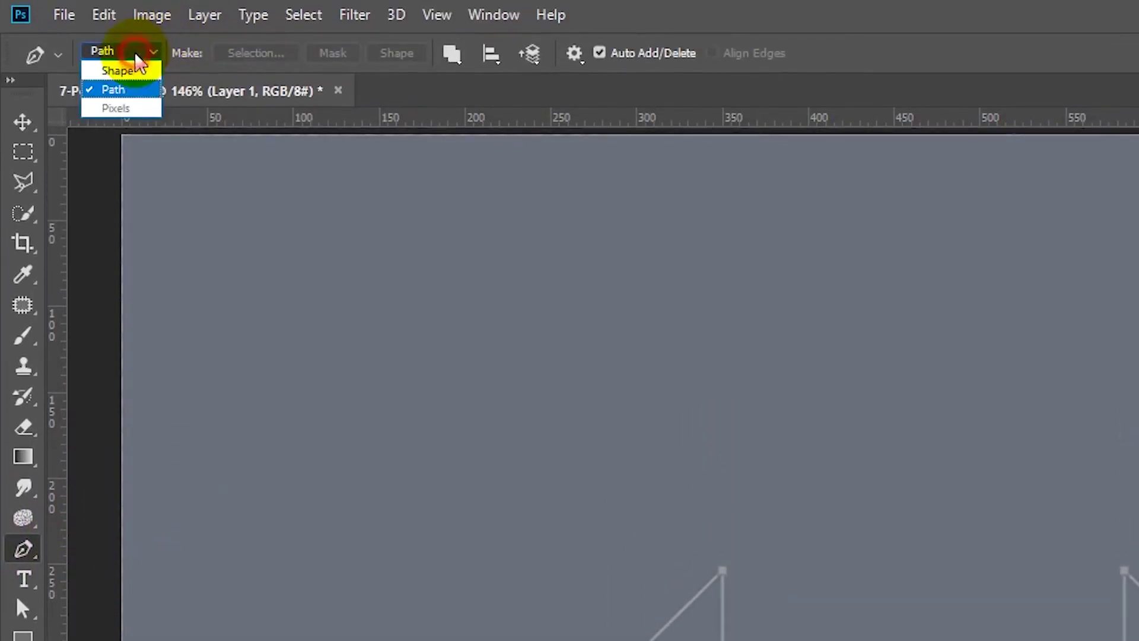
left_click(130, 93)
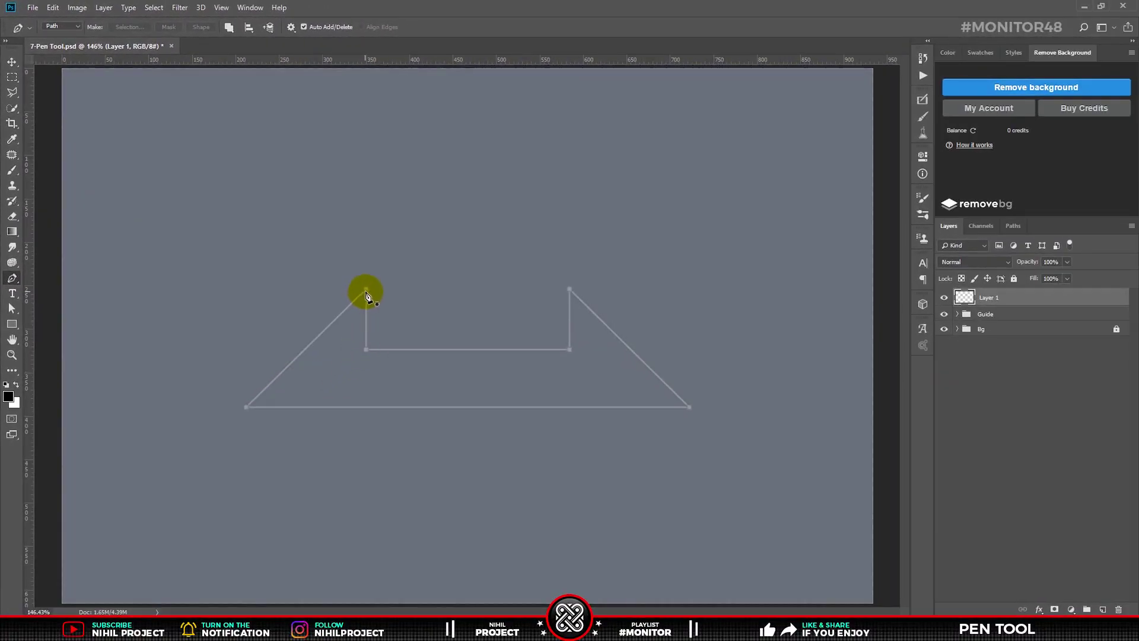
Step: Trace the straight-line guide shape with a closed path, placing an anchor point at each of its six corners
left_click(367, 291)
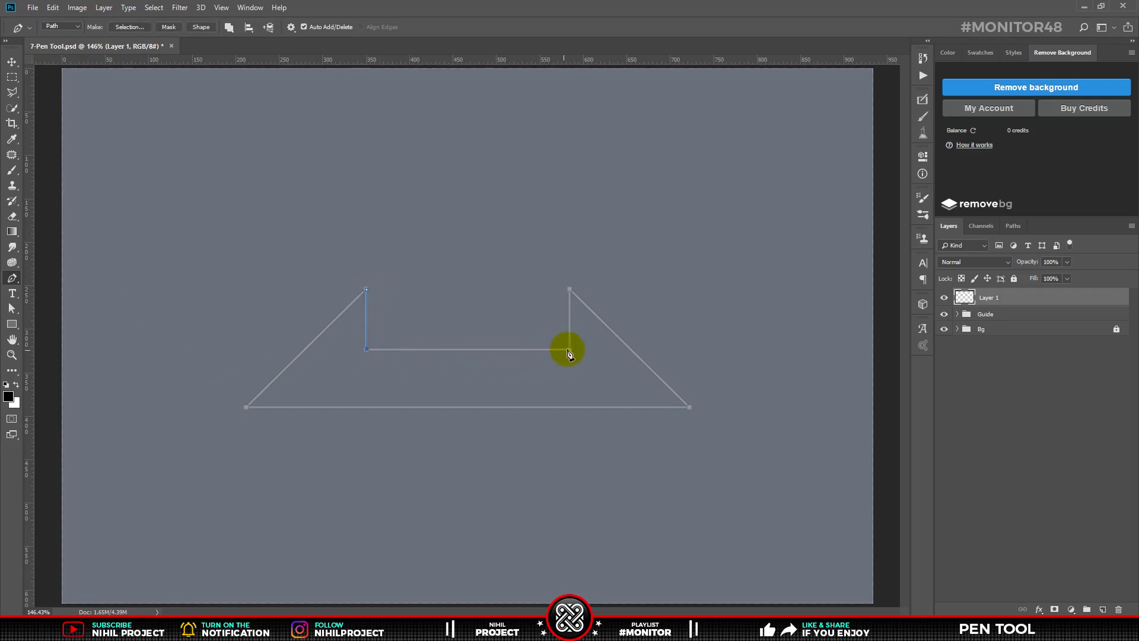
left_click(570, 289)
left_click(690, 409)
left_click(246, 408)
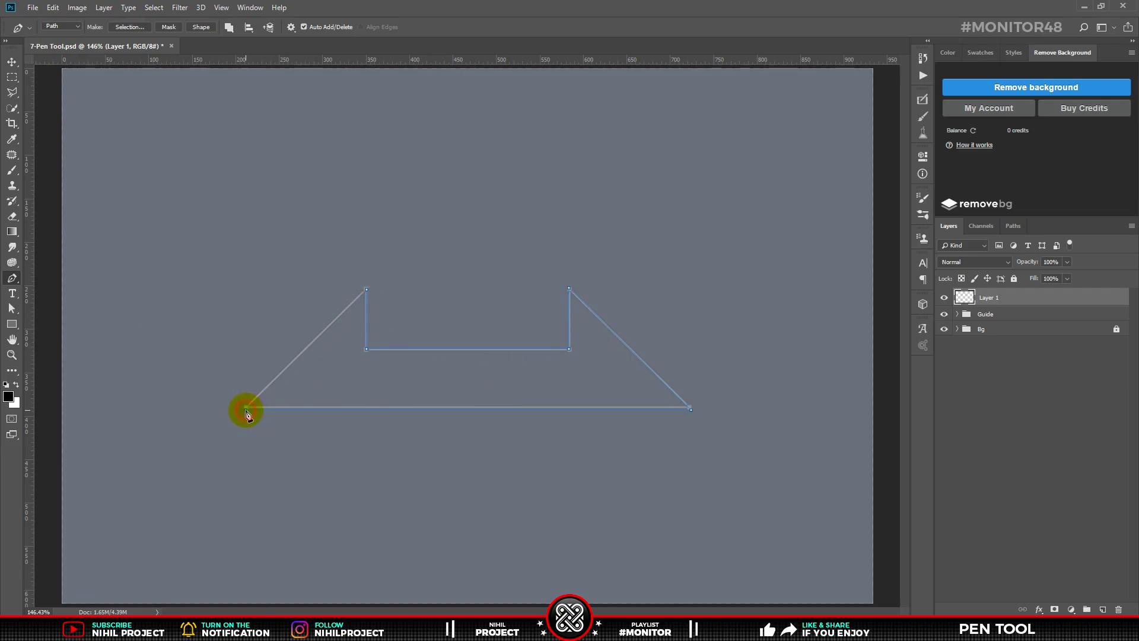
left_click(367, 290)
Step: Select the path's two bottom anchor points and move them up onto the guide line
mouse_move(369, 292)
left_mouse_down()
mouse_move(447, 279)
mouse_move(372, 226)
mouse_move(376, 297)
mouse_move(391, 196)
mouse_move(427, 224)
mouse_move(348, 226)
mouse_move(376, 281)
left_mouse_up()
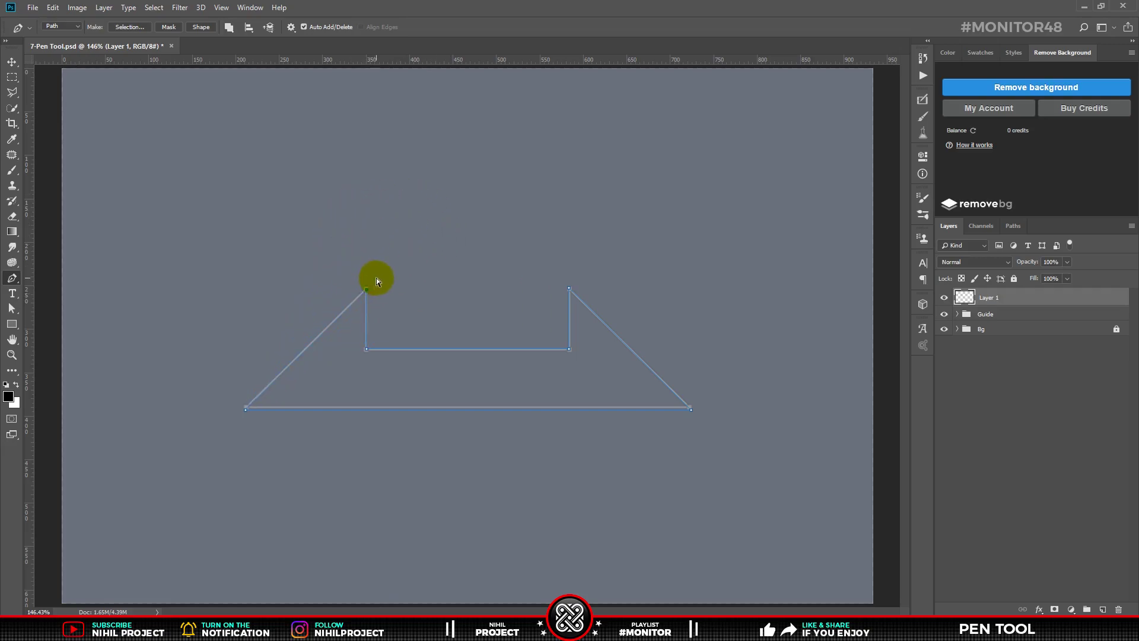
left_click_drag(210, 386, 755, 437)
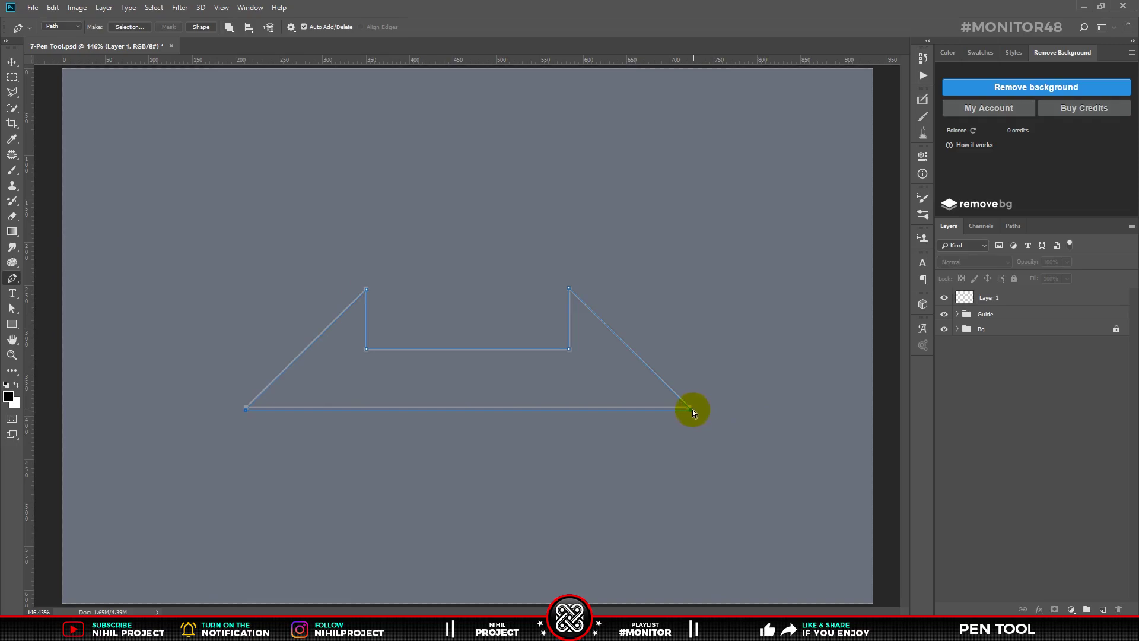
mouse_move(692, 409)
left_mouse_down()
mouse_move(707, 408)
mouse_move(694, 426)
mouse_move(623, 438)
mouse_move(693, 388)
mouse_move(688, 404)
left_mouse_up()
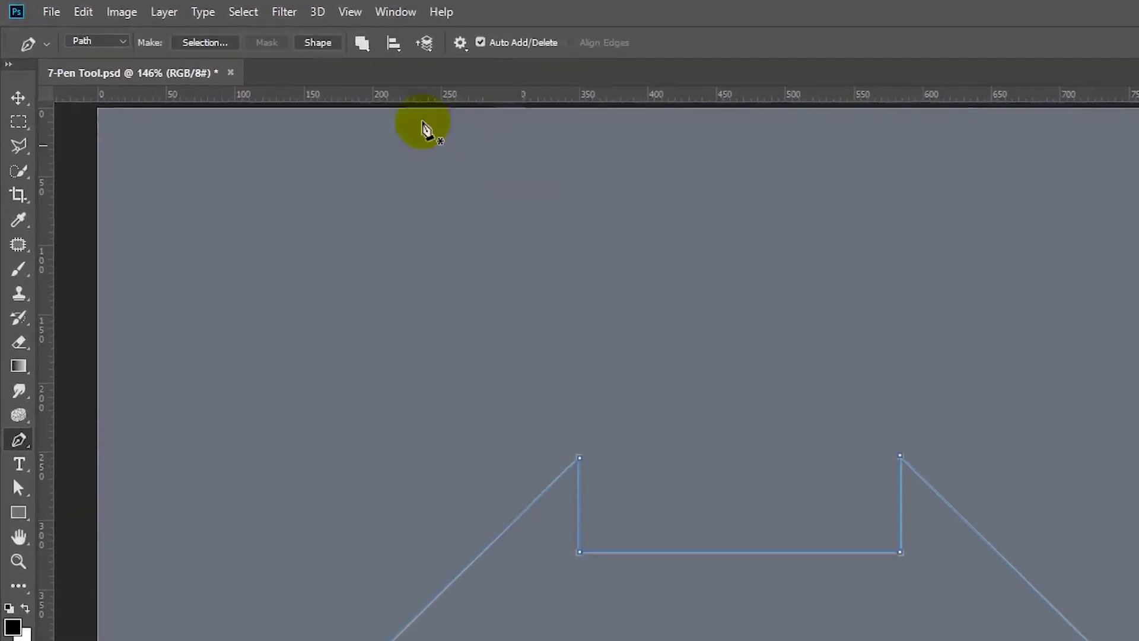
Step: Switch the Pen Tool's drawing mode to Shape and set its stroke to solid cyan
left_click(52, 26)
left_click(125, 72)
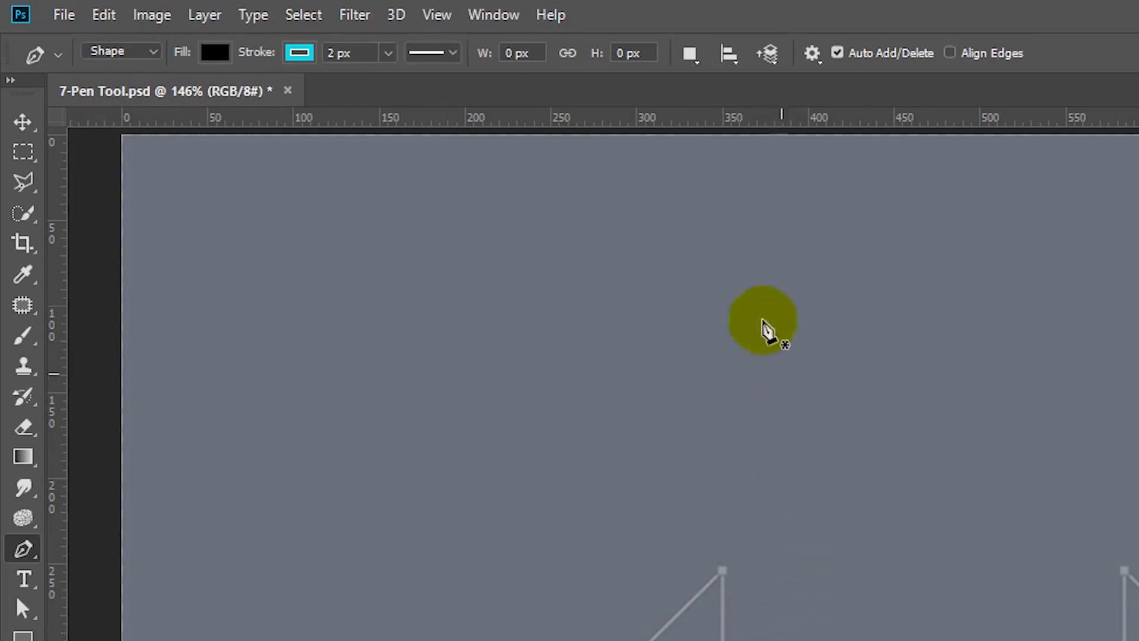
left_click(300, 53)
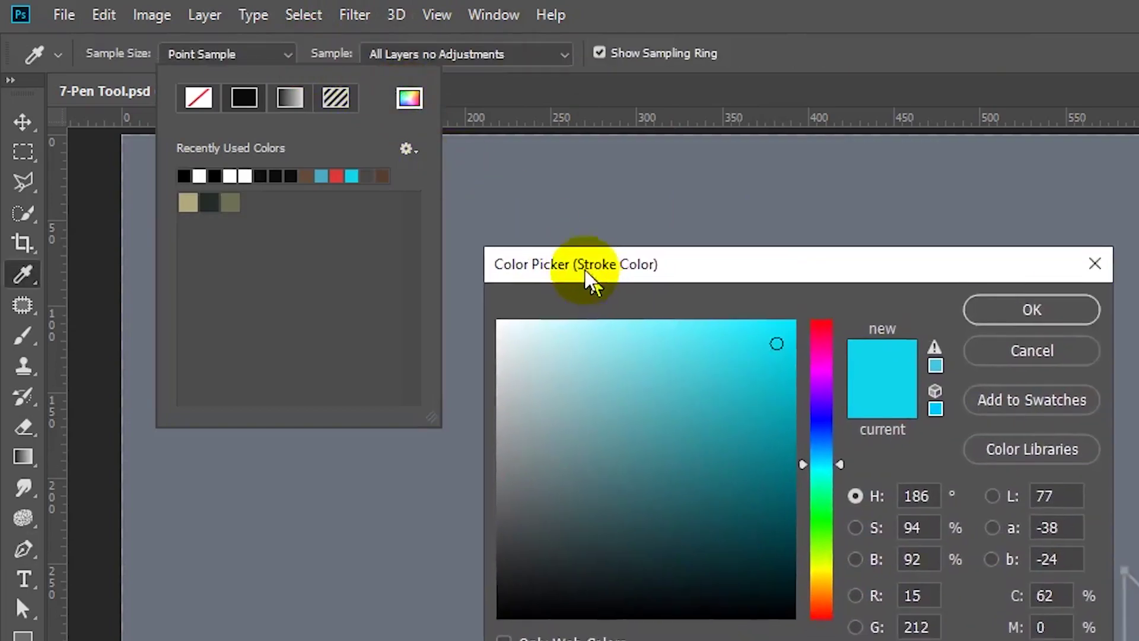
left_click_drag(585, 271, 564, 246)
left_click(1007, 287)
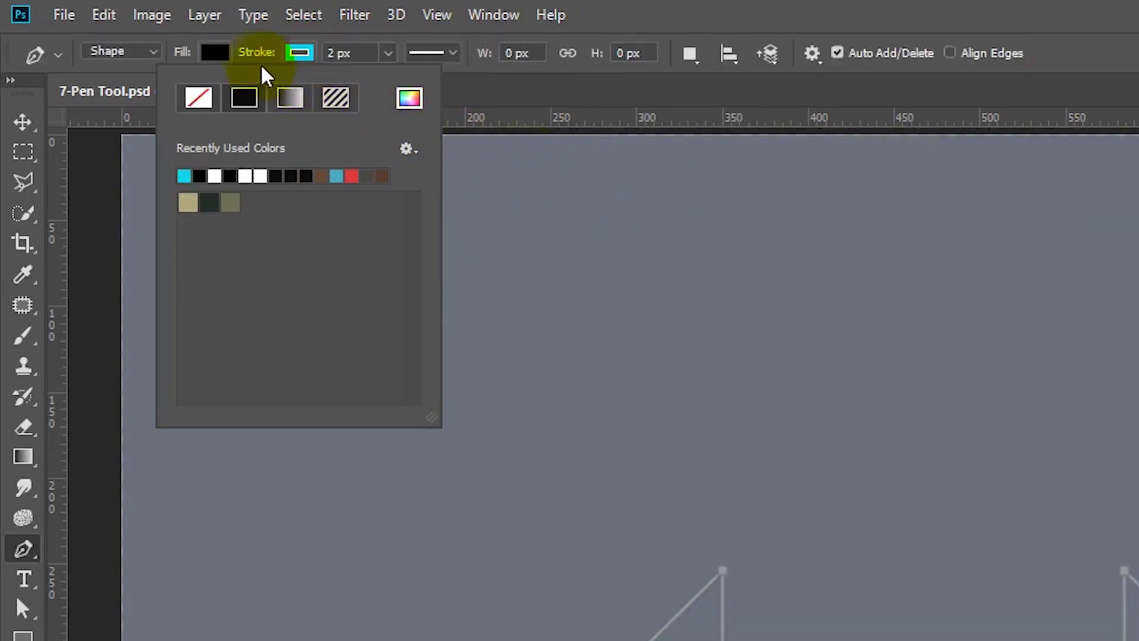
Step: Set the Pen Tool's shape fill to a solid magenta-pink colour
left_click(215, 53)
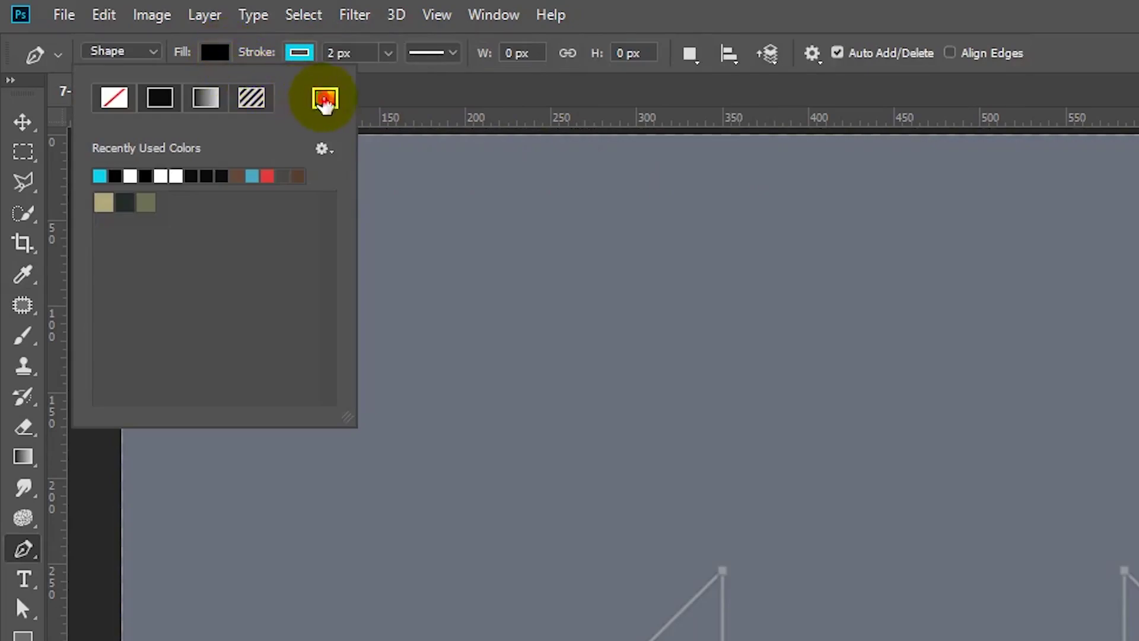
left_click(323, 97)
left_click(803, 325)
left_click(767, 314)
left_click(994, 290)
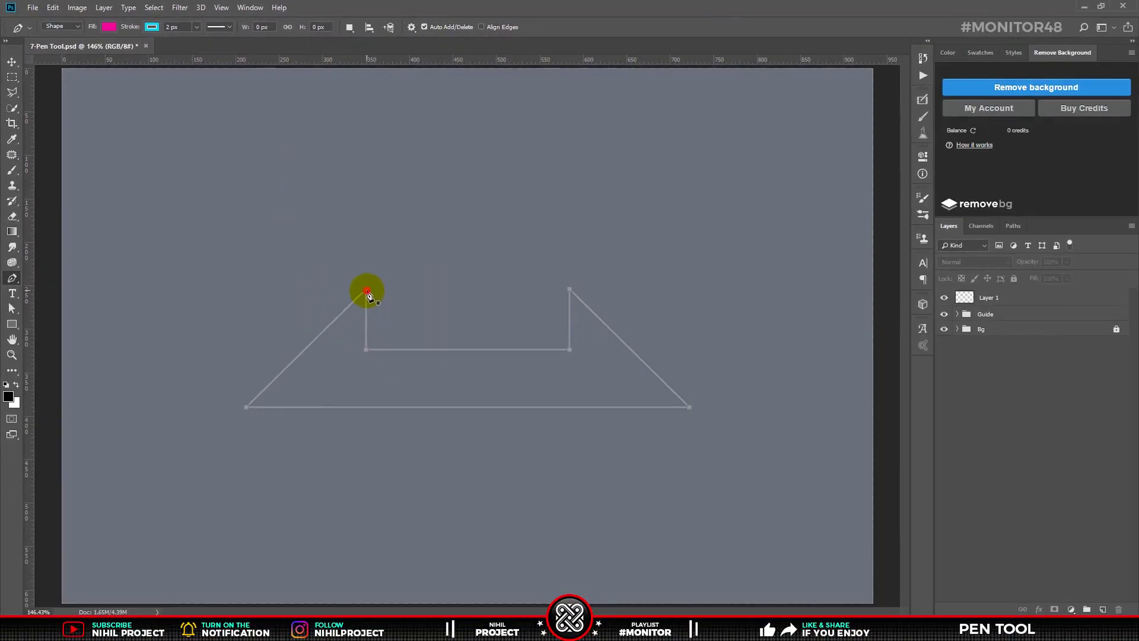
Step: Trace the straight-line guide as a closed shape, placing an anchor point at each of its six corners
left_click(366, 289)
left_click(366, 349)
left_click(570, 349)
left_click(569, 289)
left_click(688, 407)
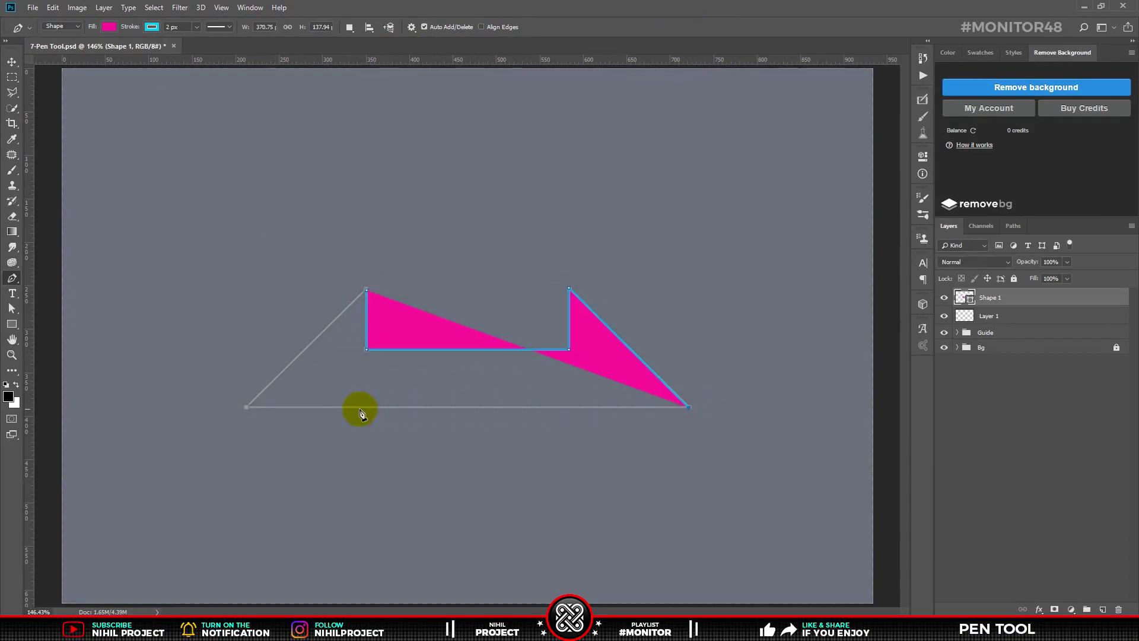
left_click(247, 407)
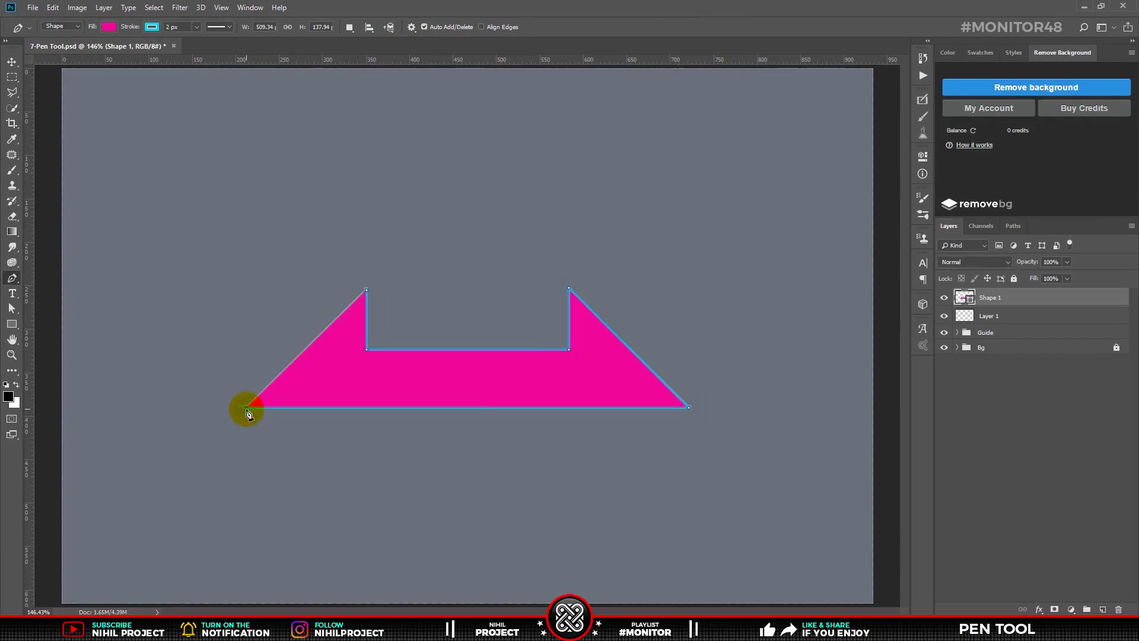
left_click(367, 292)
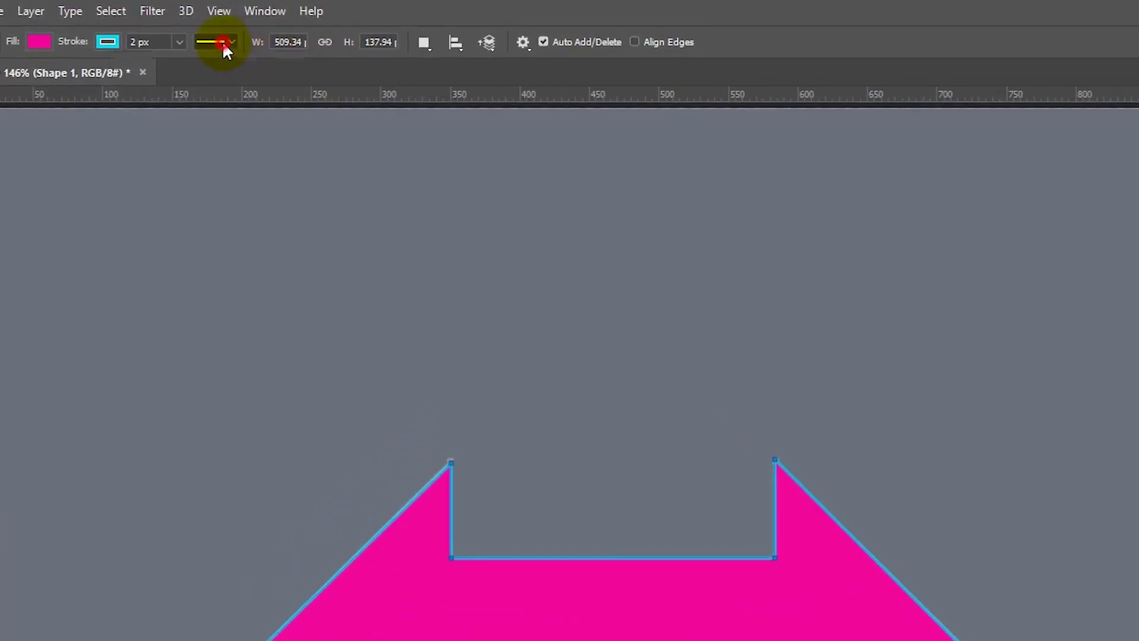
Step: Apply the solid, dashed and dotted stroke presets to the shape in turn, ending with the solid line
left_click(220, 27)
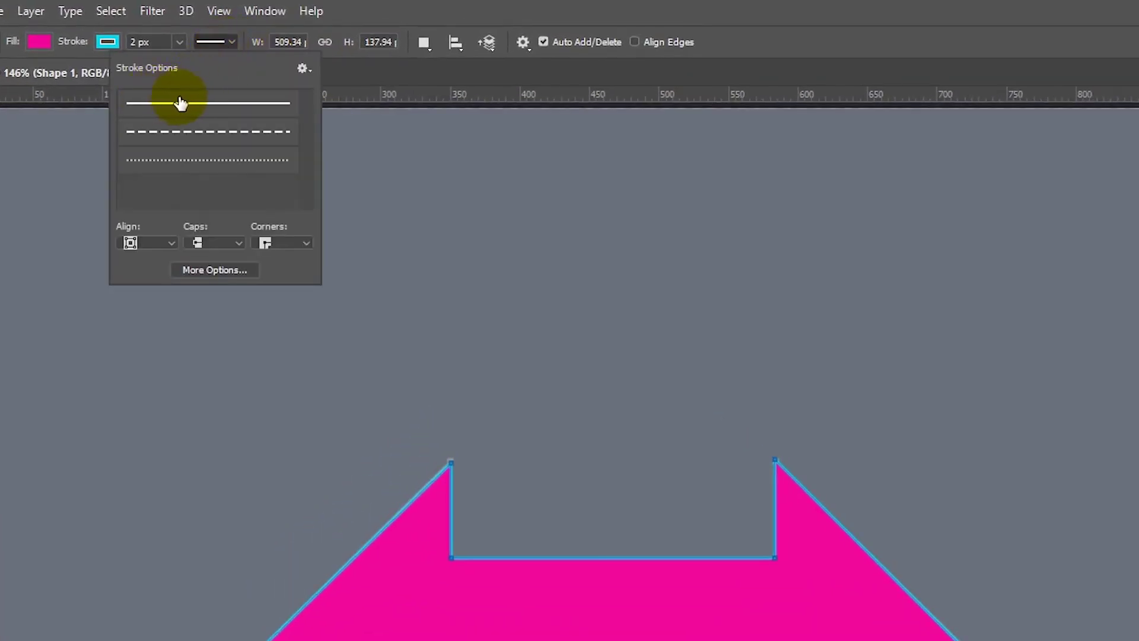
left_click(208, 102)
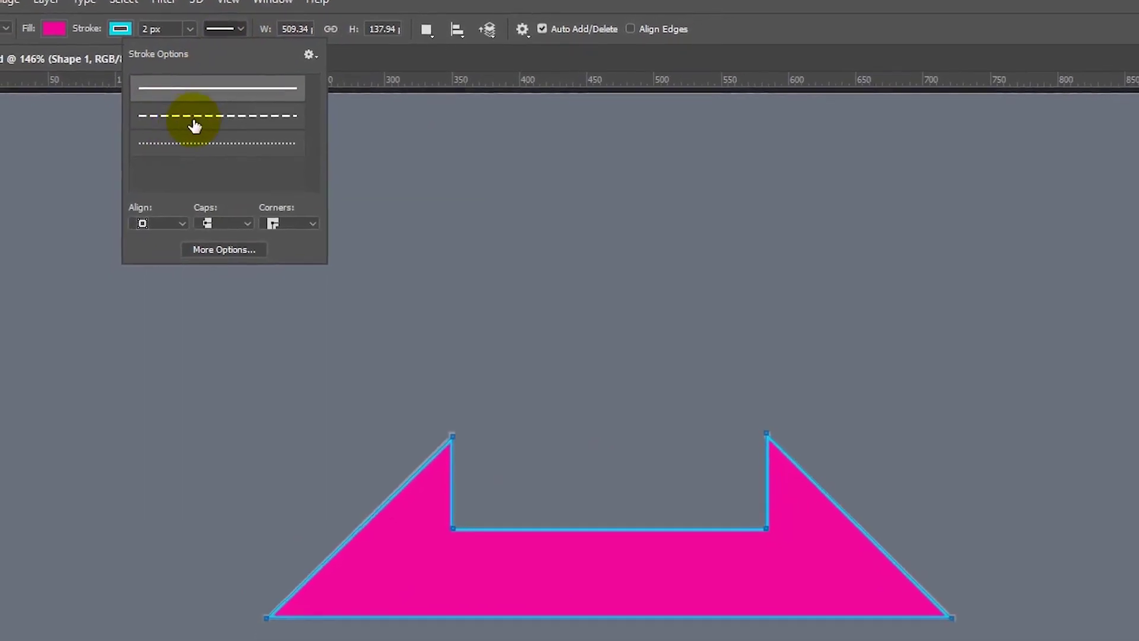
left_click(226, 136)
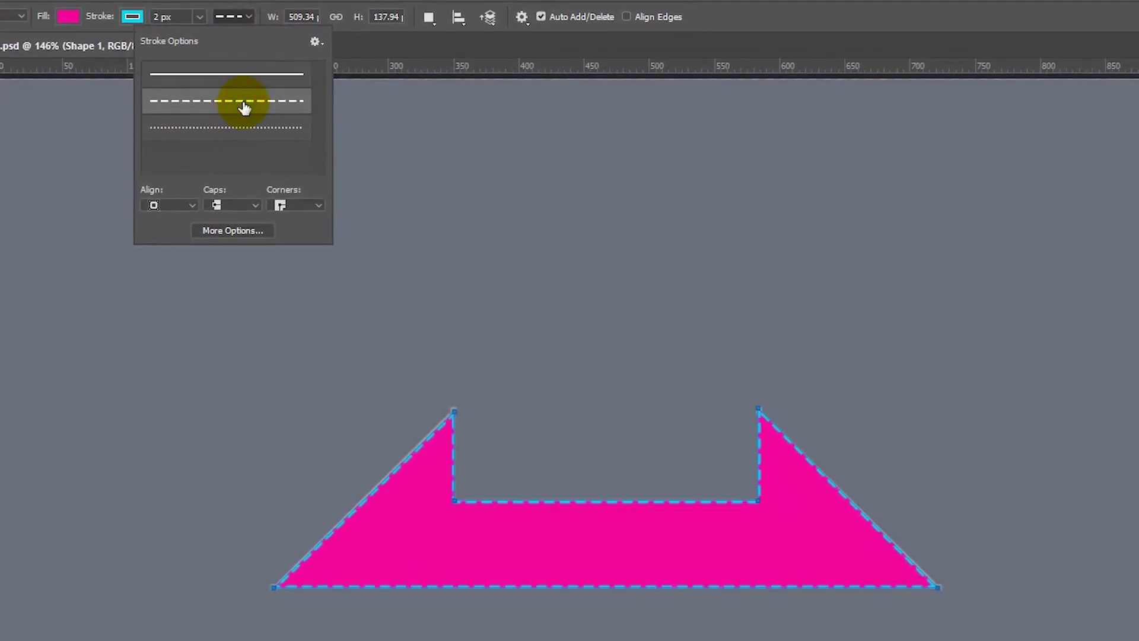
left_click(250, 131)
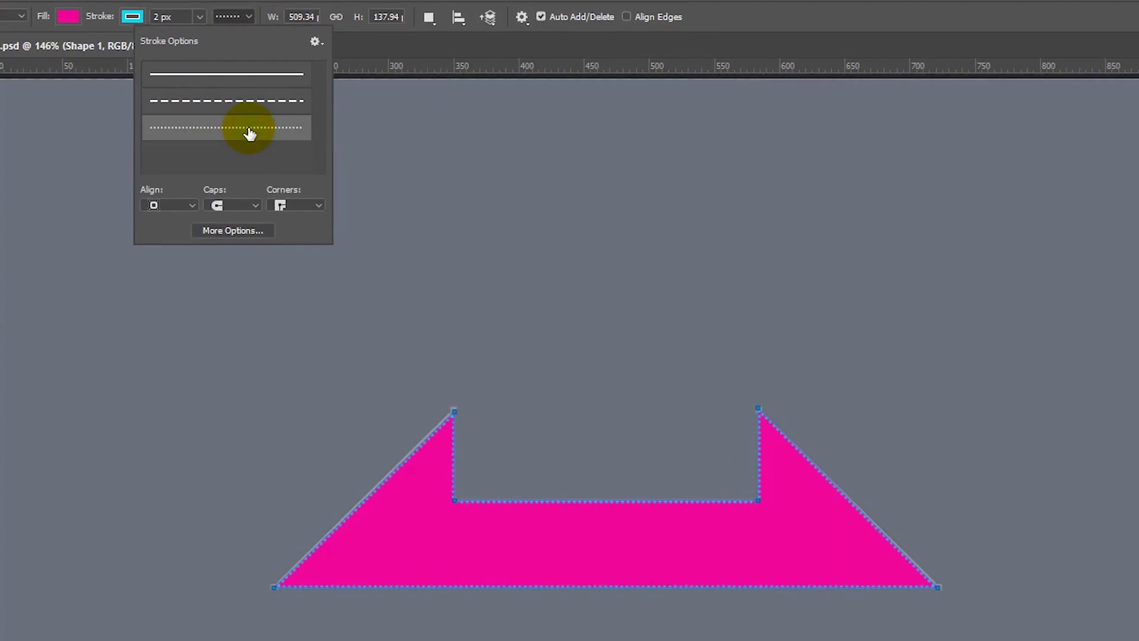
left_click(244, 75)
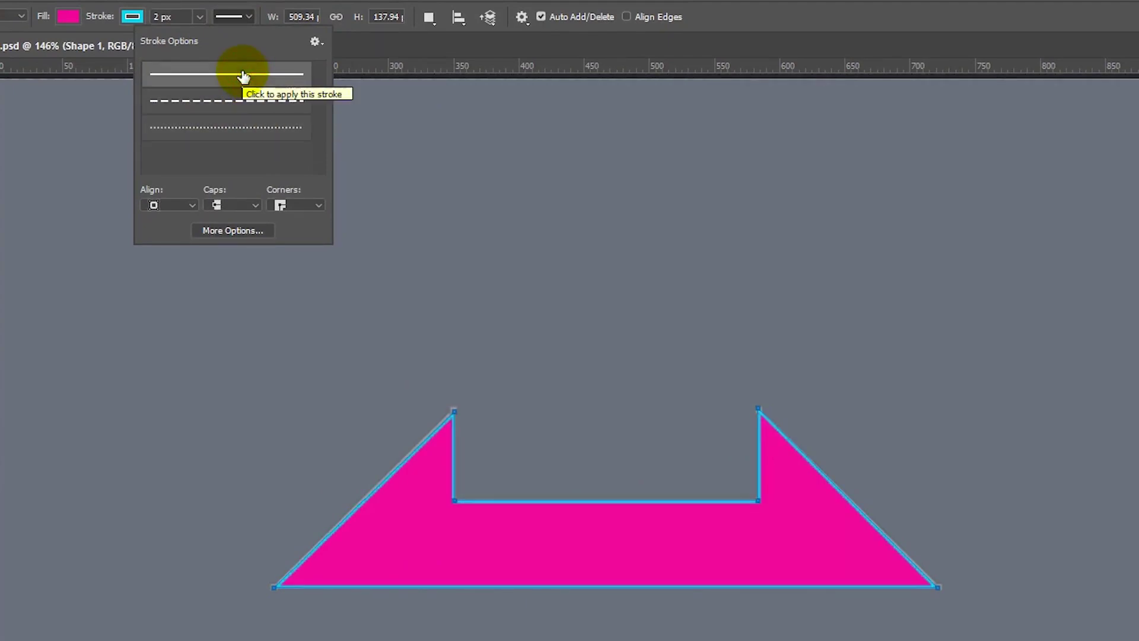
Step: Set the shape's stroke width to 3 px, then increase it to 7 px
left_click(171, 207)
left_click(171, 205)
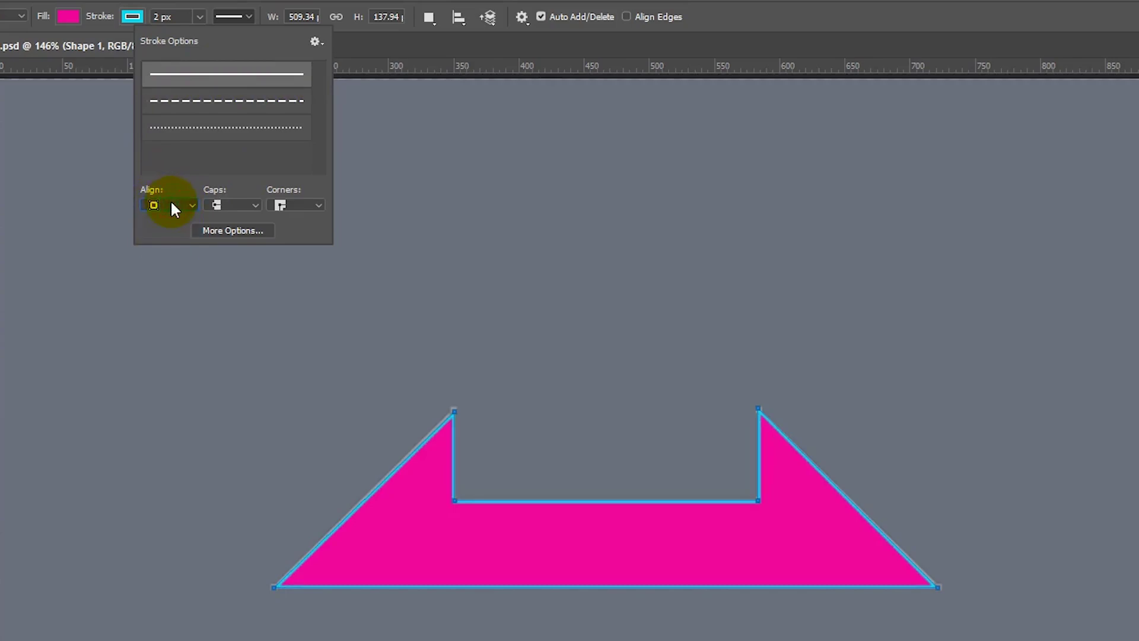
left_click(171, 204)
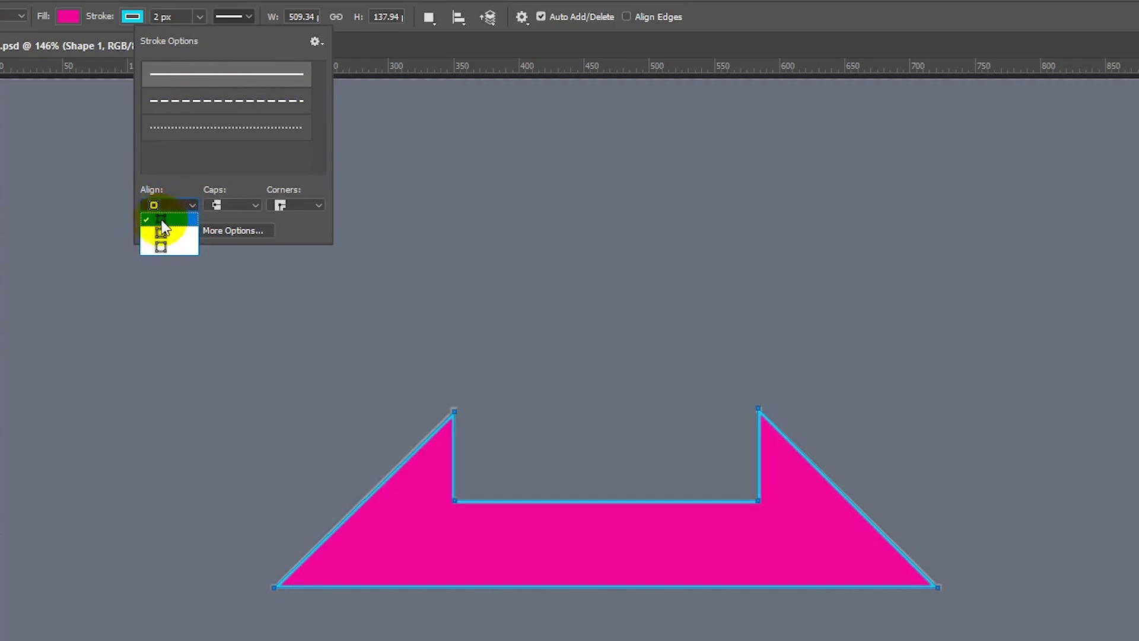
left_click(181, 16)
type("3")
key("Return")
type("7")
key("Return")
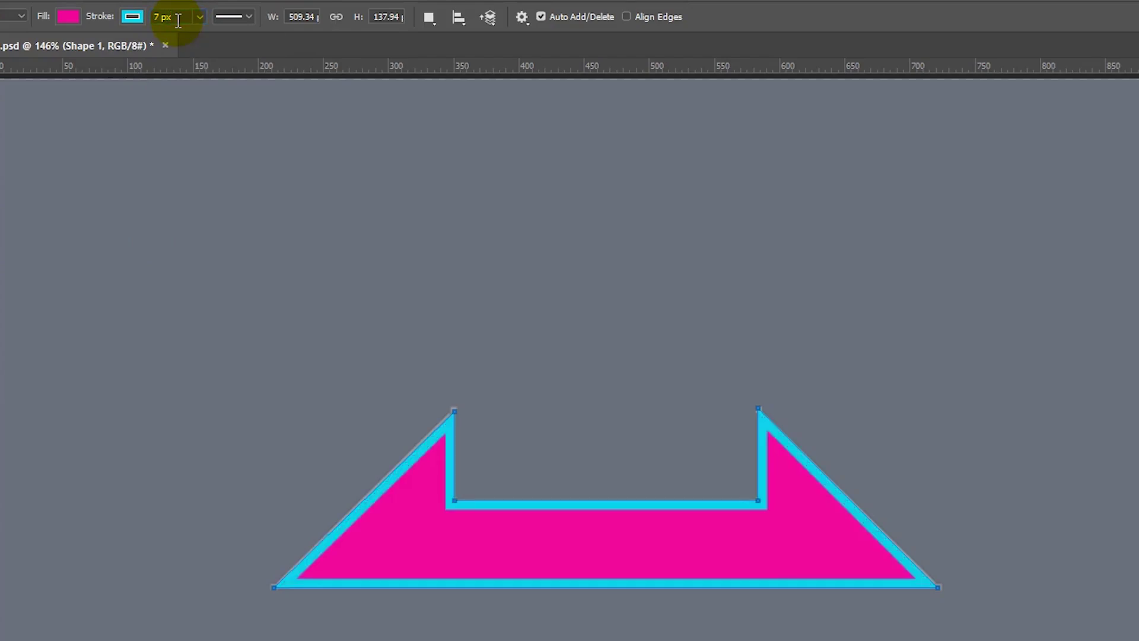
Step: Align the shape's stroke to the center of its path, then to the outside
left_click(226, 17)
left_click(156, 207)
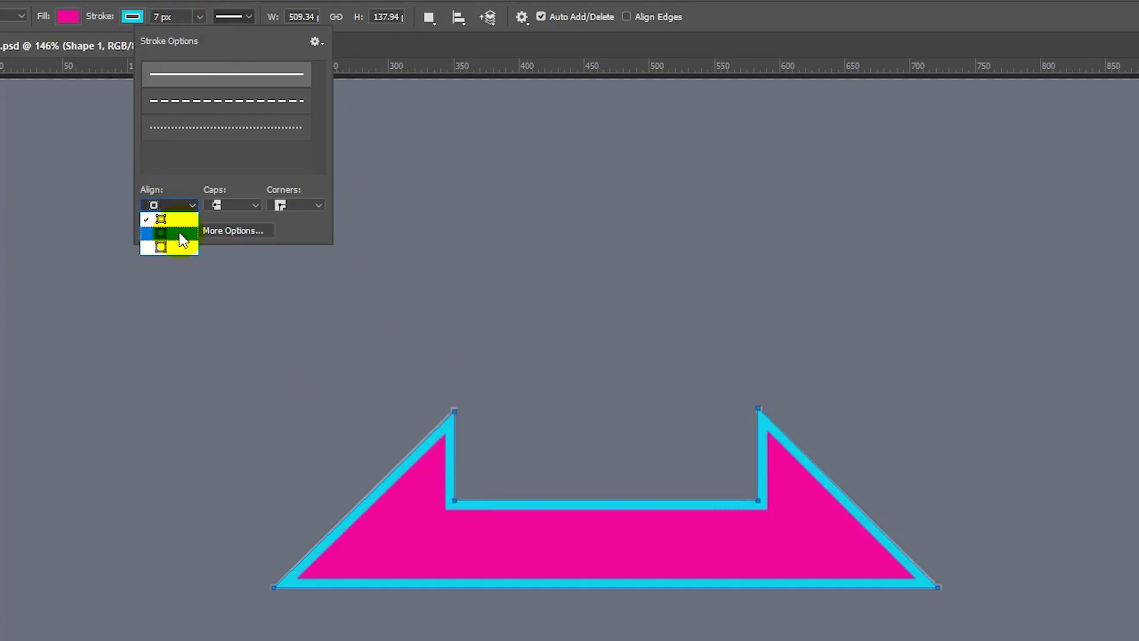
left_click(178, 232)
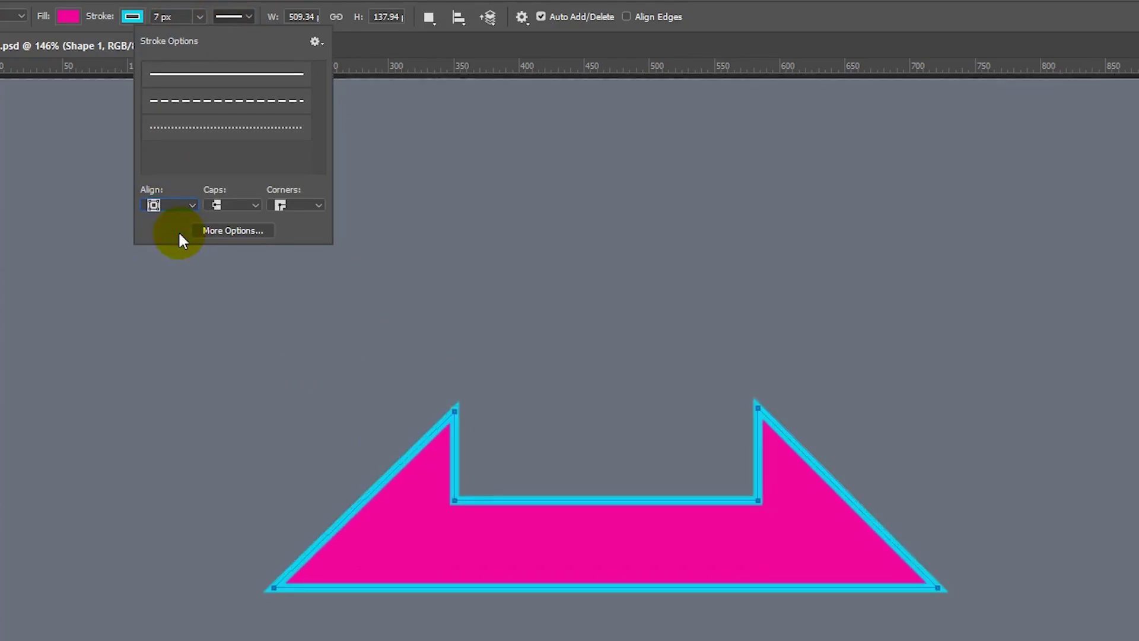
left_click(181, 208)
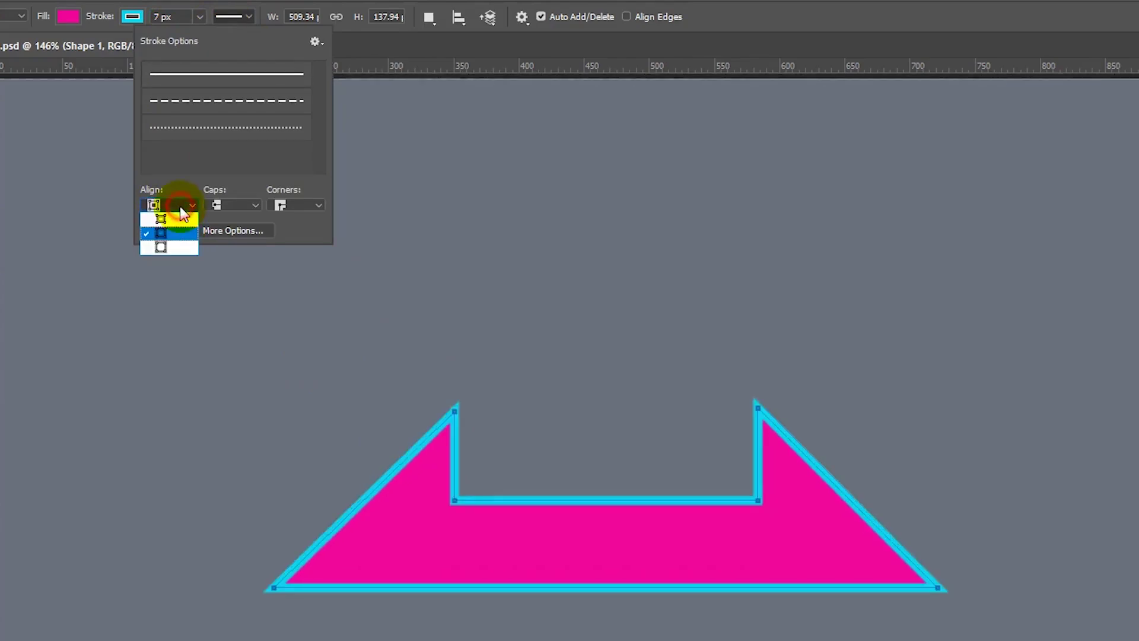
left_click(166, 249)
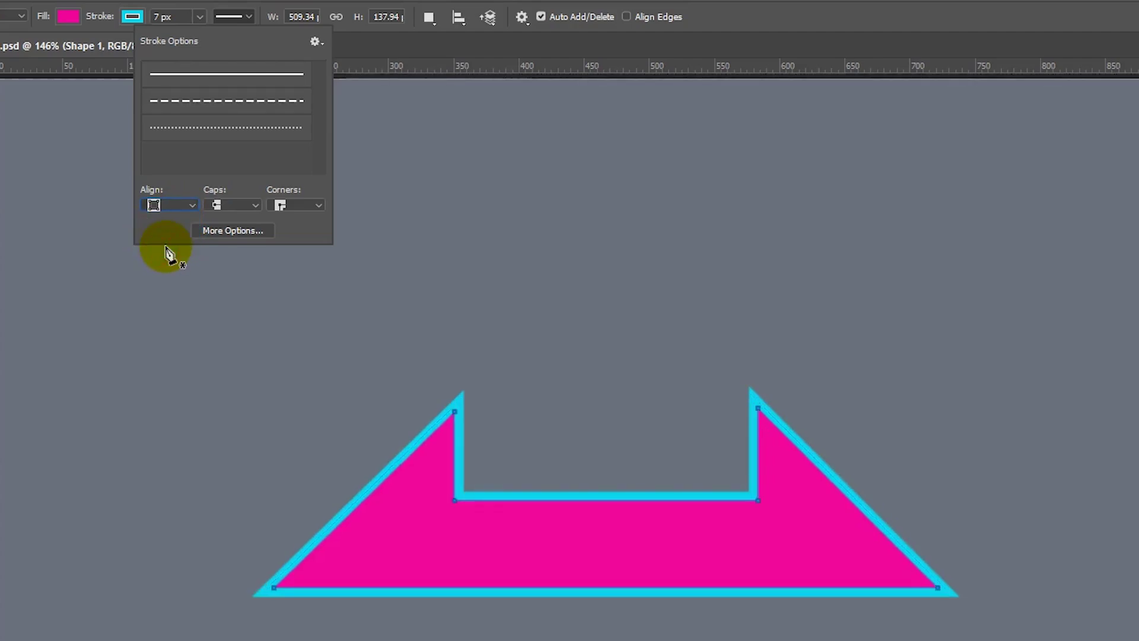
Step: Try the round and square stroke caps on the closed shape, then return to the butt cap
left_click(242, 204)
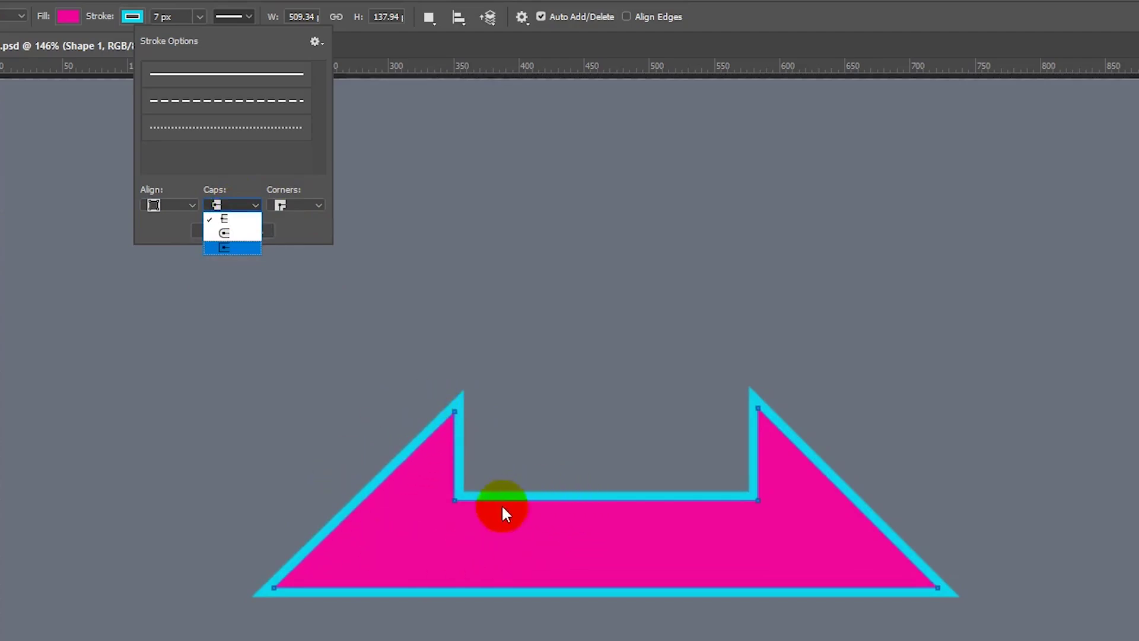
left_click(242, 231)
left_click(236, 202)
left_click(238, 244)
left_click(236, 204)
left_click(240, 224)
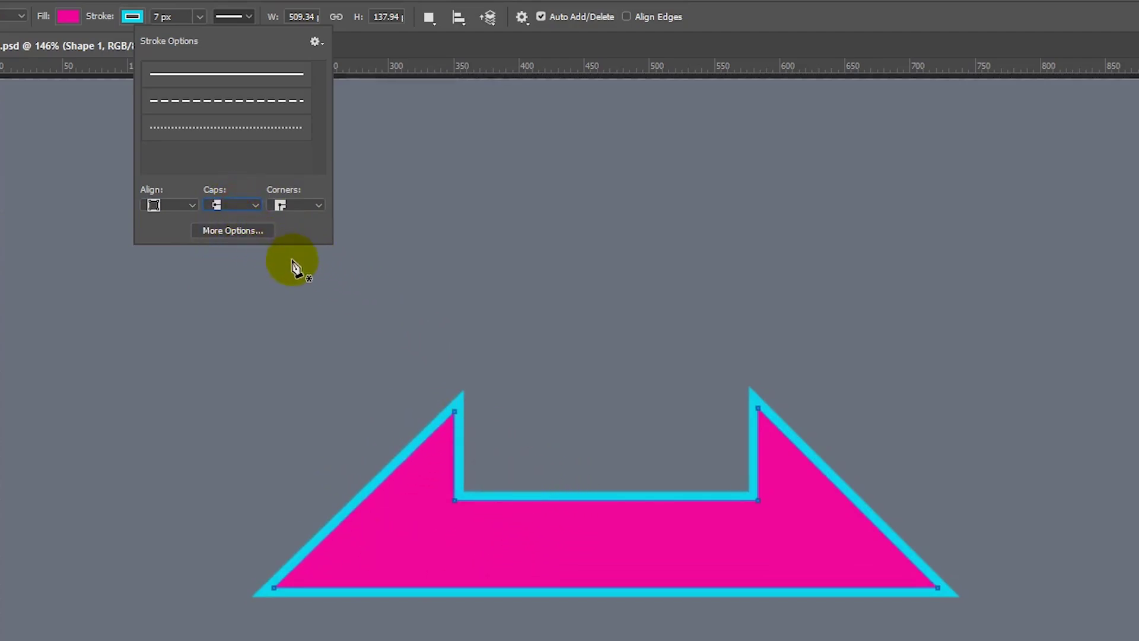
Step: Delete the shape's upper-left anchor point to open the path, and set the stroke to center alignment with butt caps
left_click(451, 398)
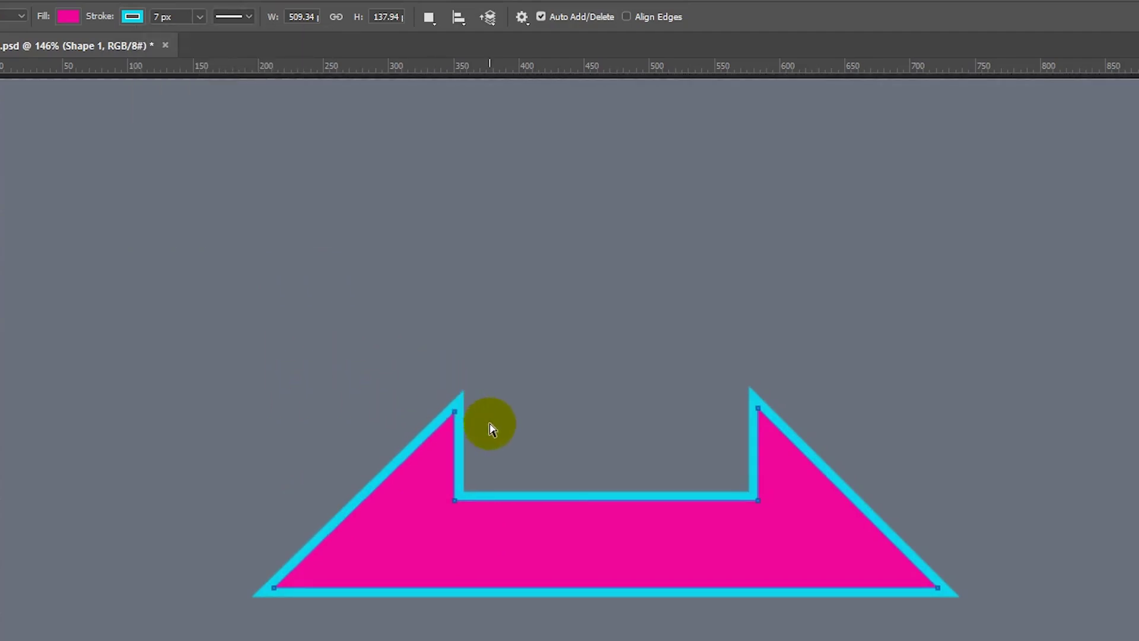
left_click(455, 410)
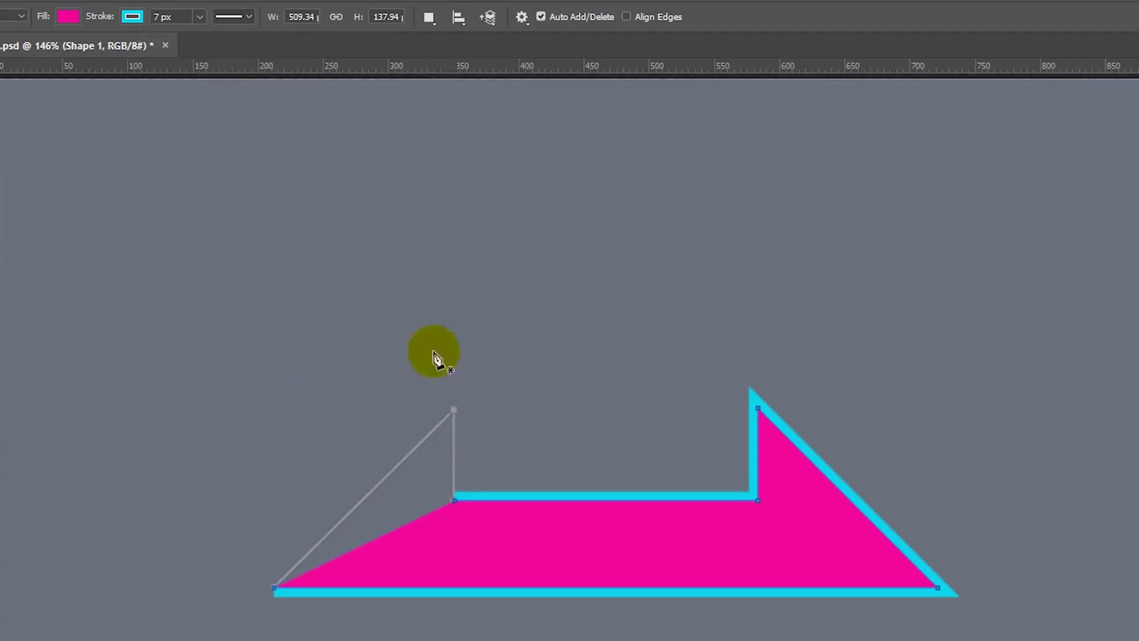
left_click(229, 17)
left_click(175, 204)
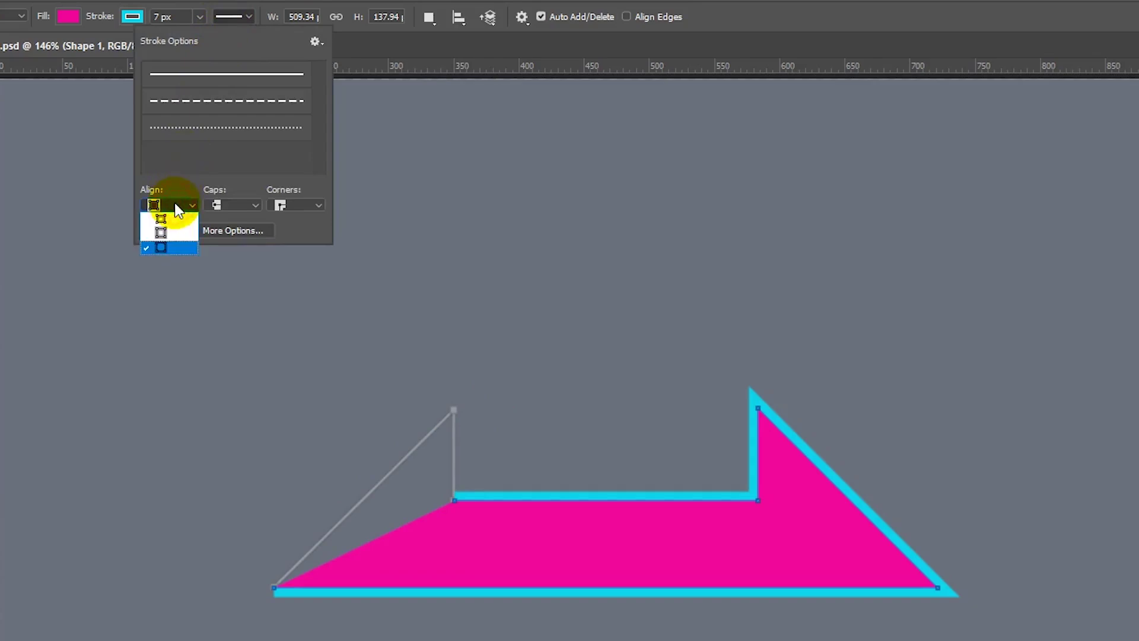
left_click(168, 230)
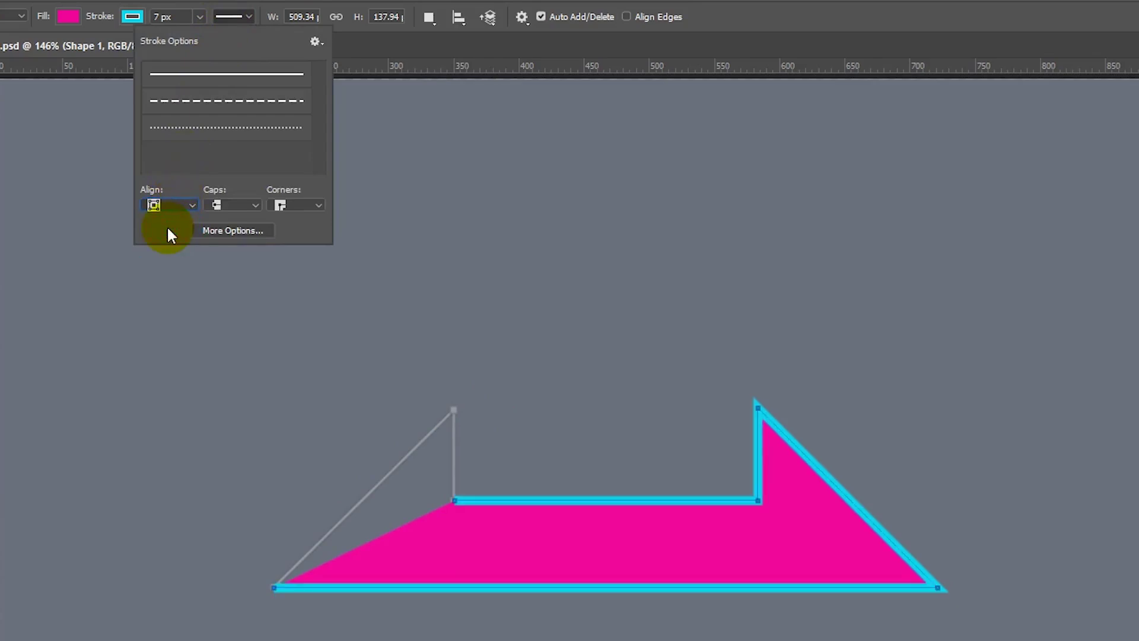
left_click(237, 205)
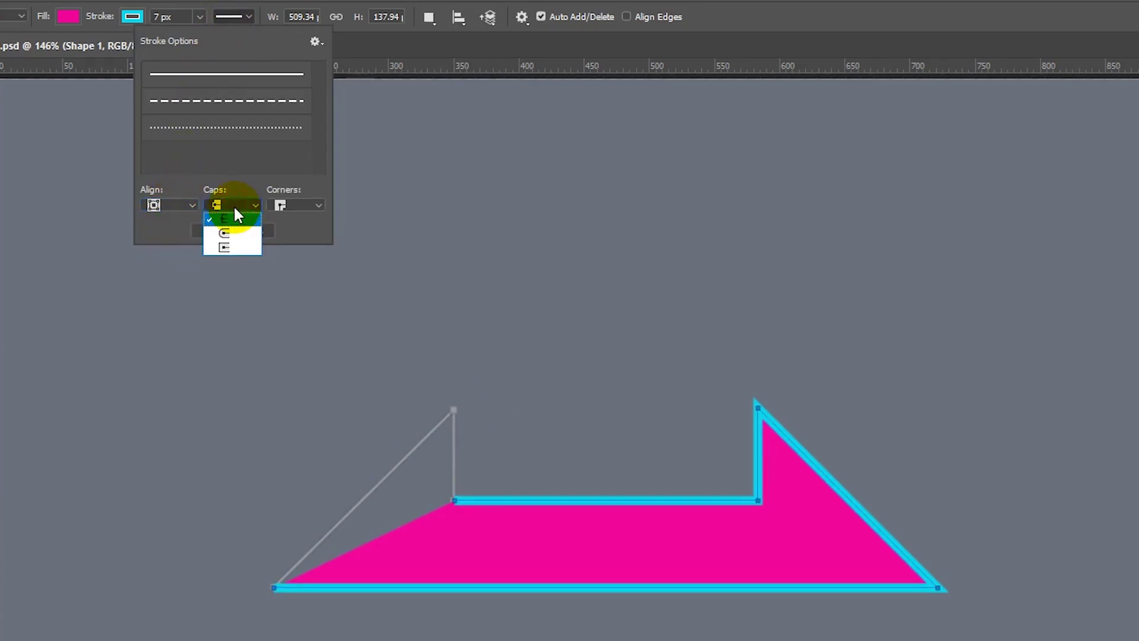
left_click(227, 220)
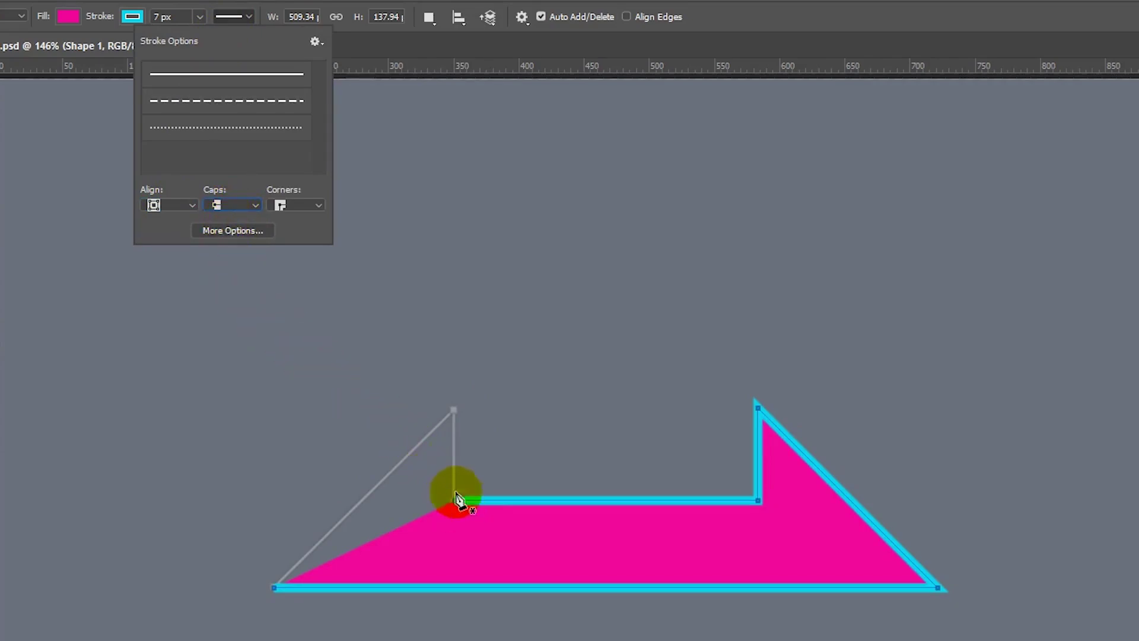
Step: Set the open shape's stroke width to 30 px
left_click(181, 17)
left_click_drag(180, 16, 156, 16)
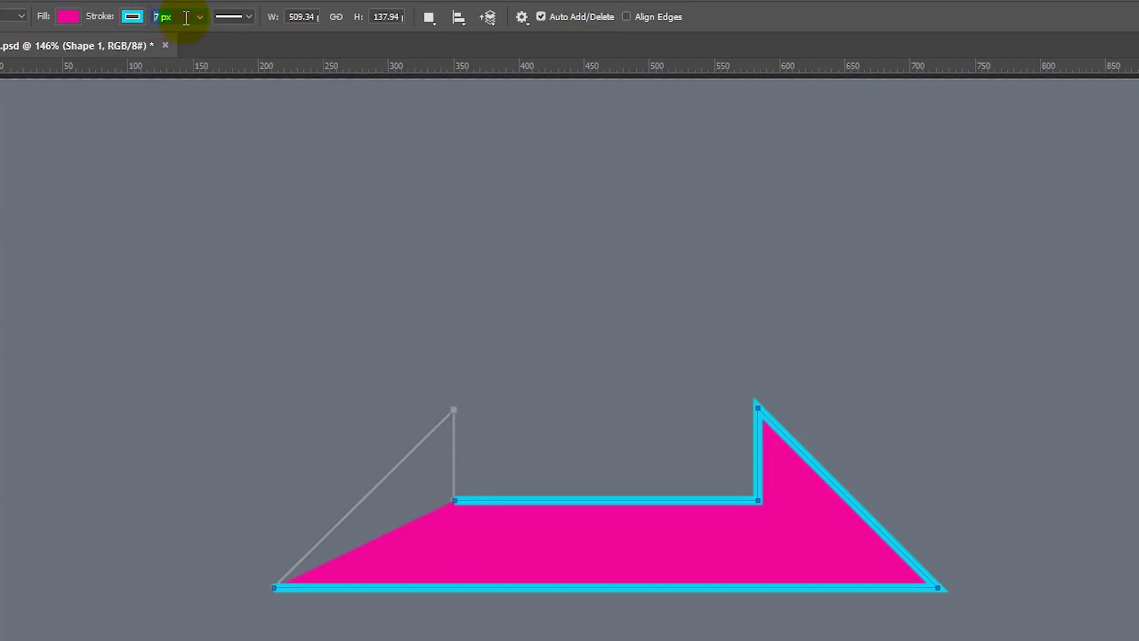
type("30")
key("Return")
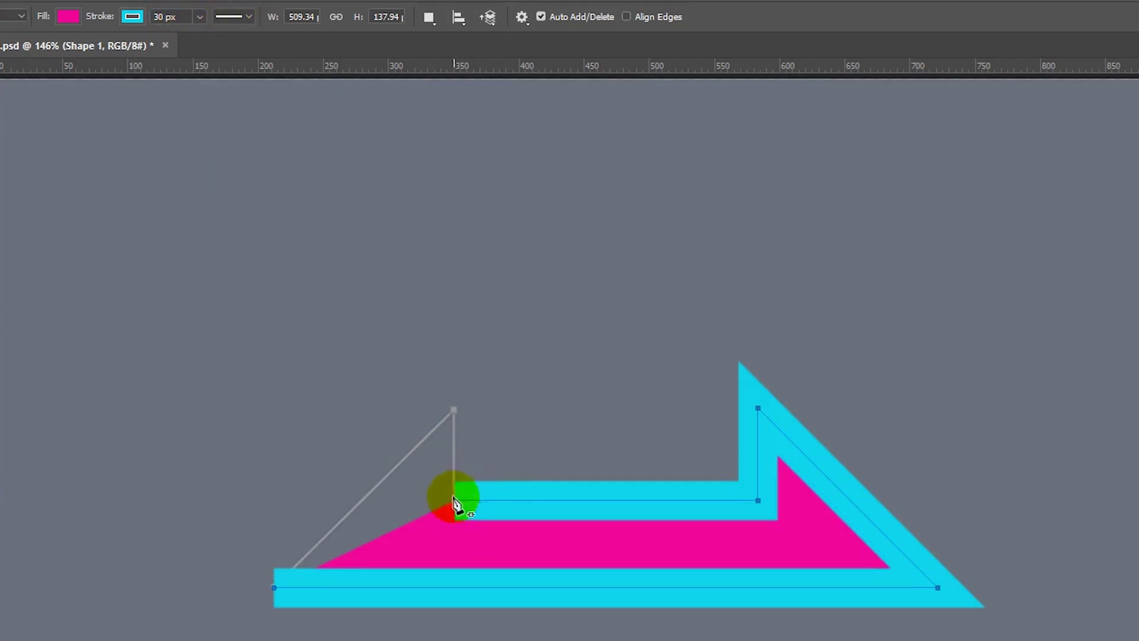
Step: Change the stroke's end caps to round, then to square
left_click(243, 19)
left_click(229, 206)
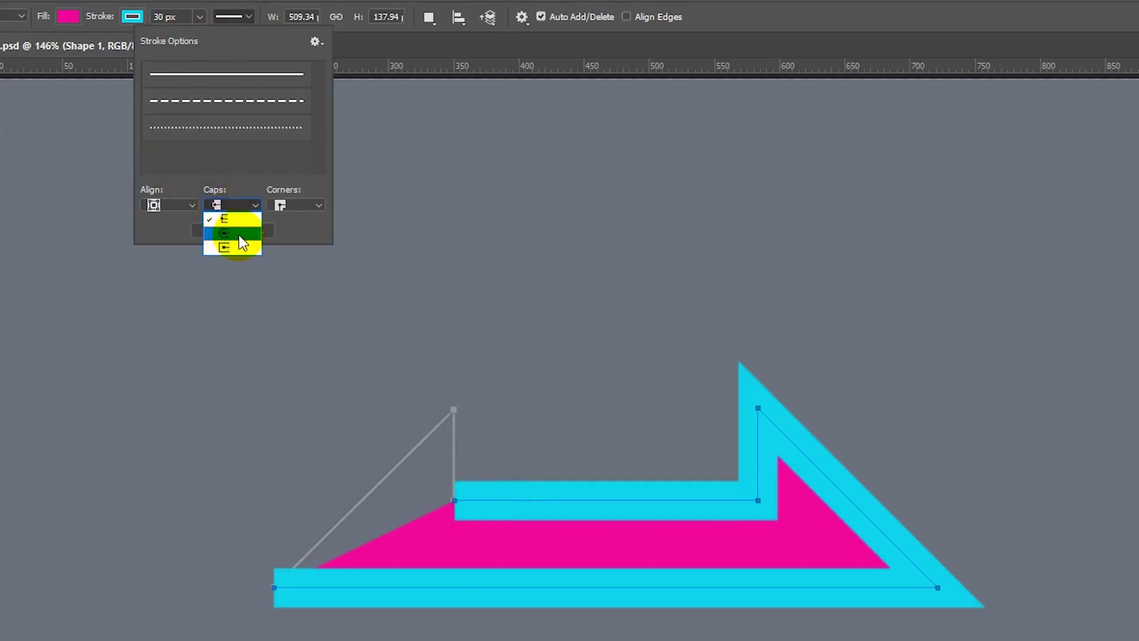
left_click(238, 232)
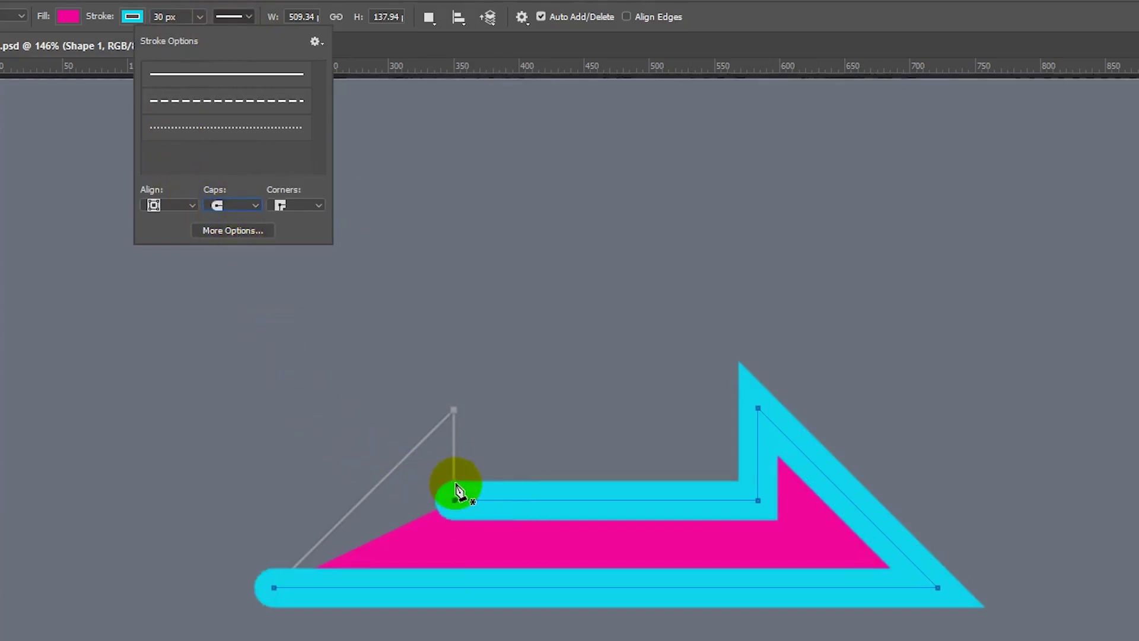
left_click(250, 205)
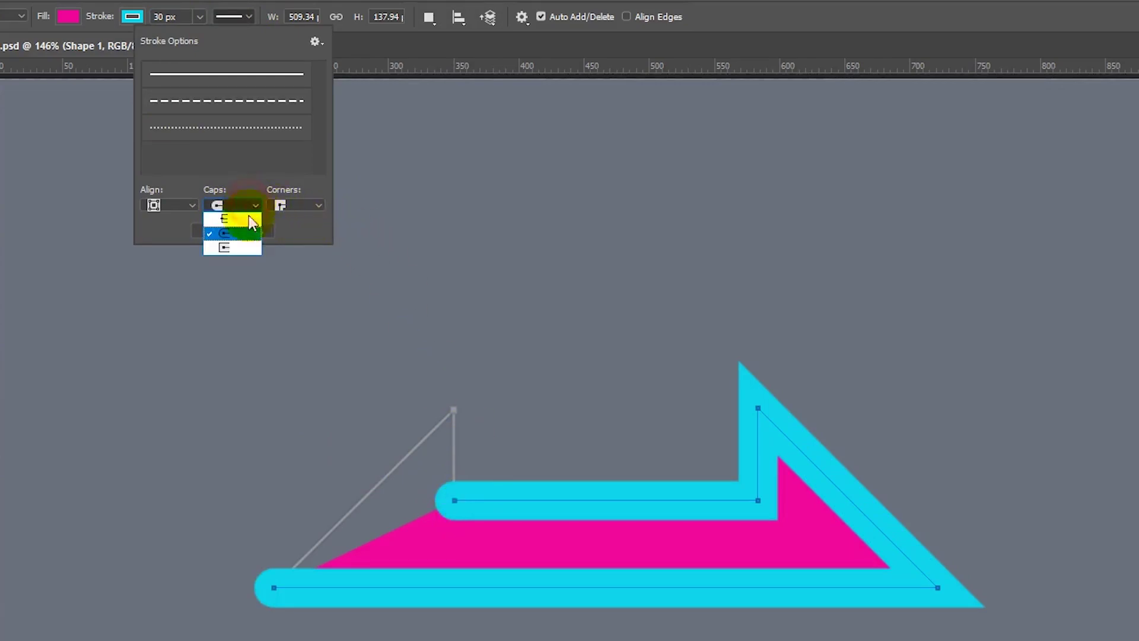
left_click(238, 247)
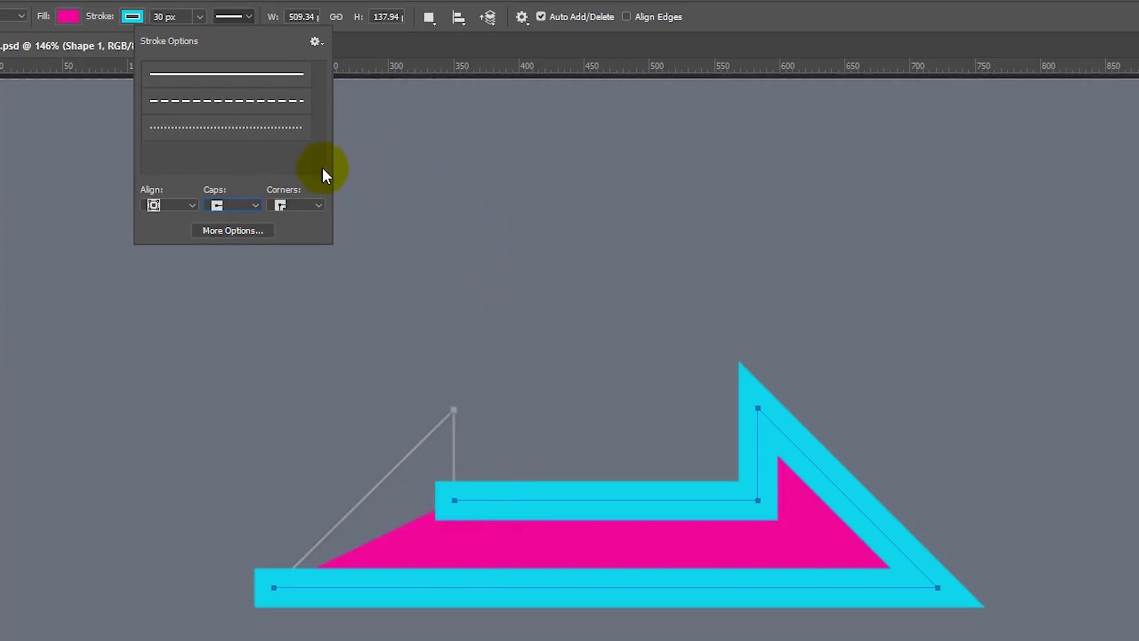
Step: Extend the open shape from its lower-left anchor to the guide's upper-left corner, and close it at the inner left anchor
left_click(299, 207)
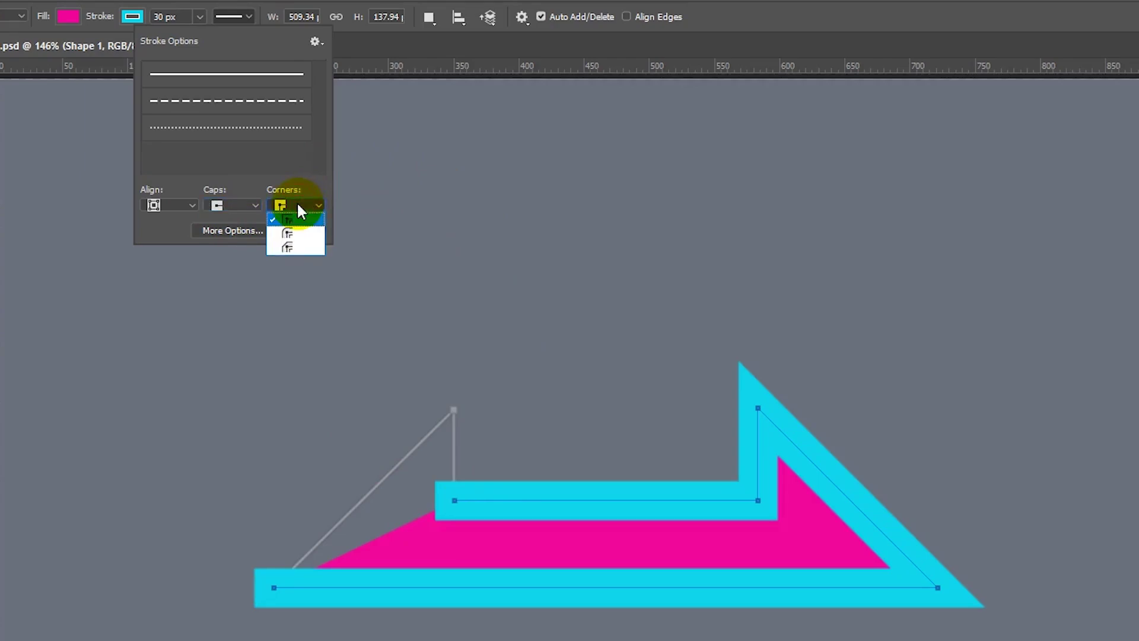
left_click(298, 208)
left_click(273, 586)
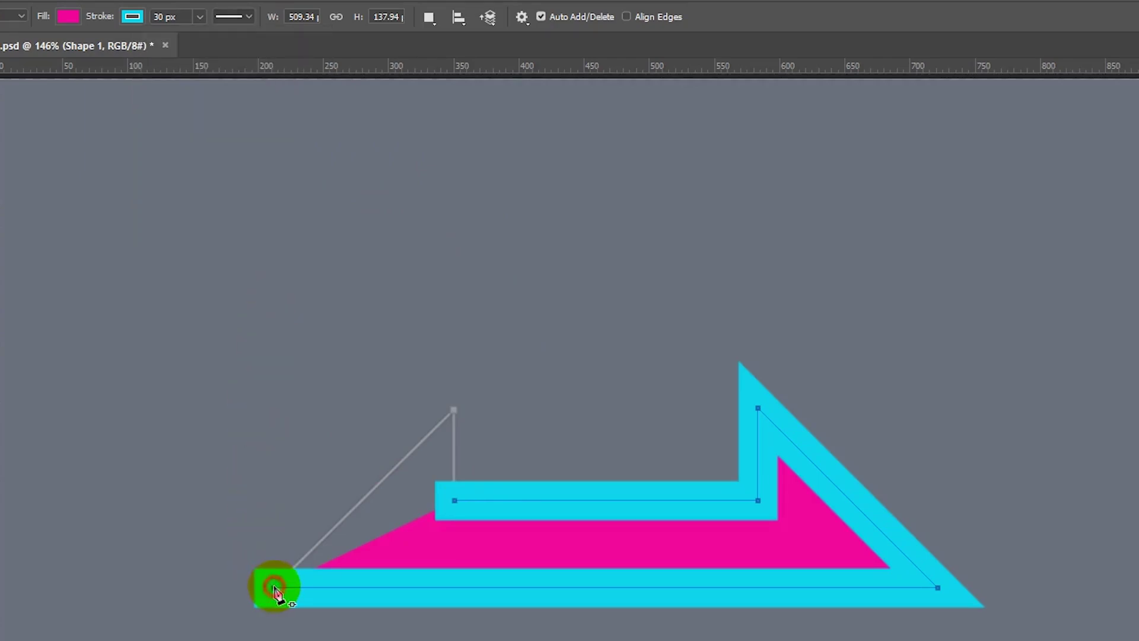
left_click(456, 414)
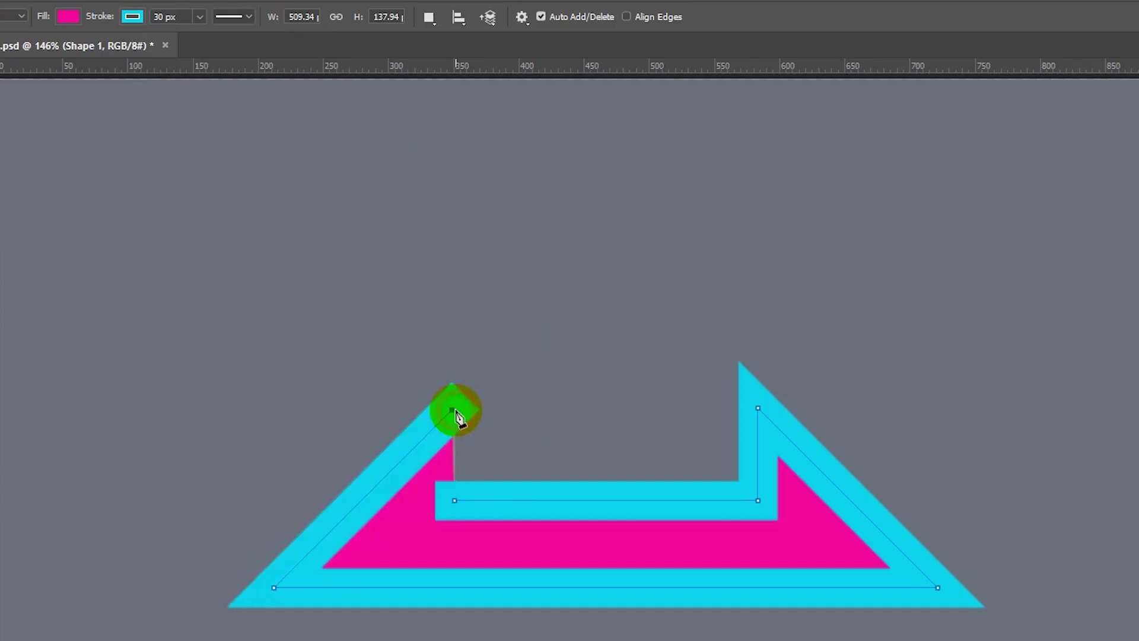
left_click(451, 500)
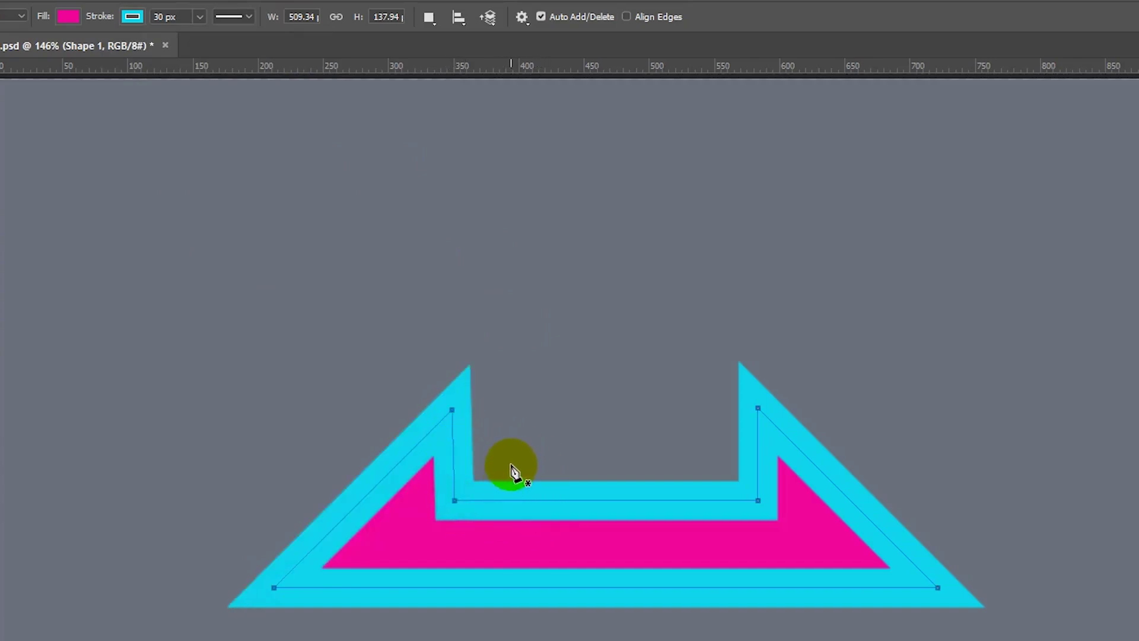
Step: Try the round and bevel corner styles on the closed shape's stroke
left_click(248, 16)
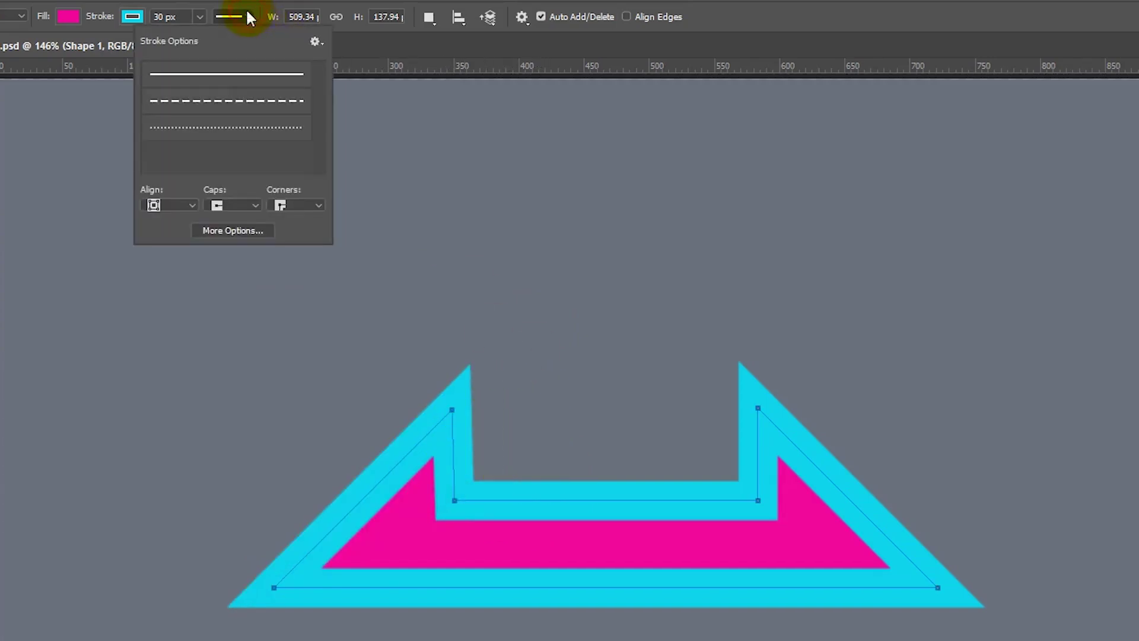
left_click(311, 204)
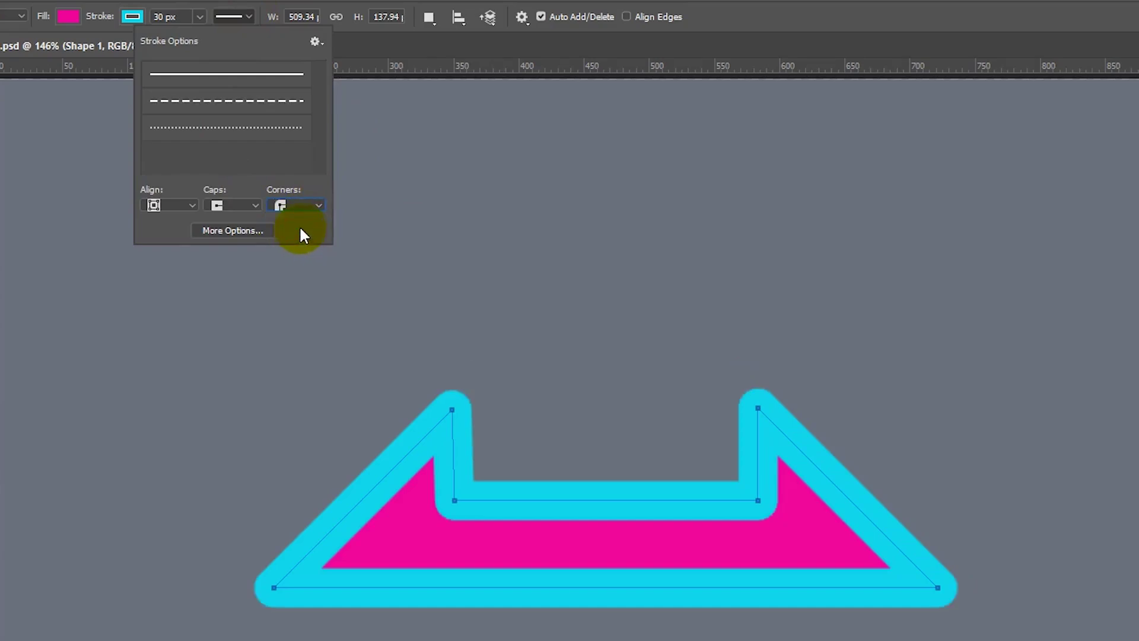
left_click(298, 204)
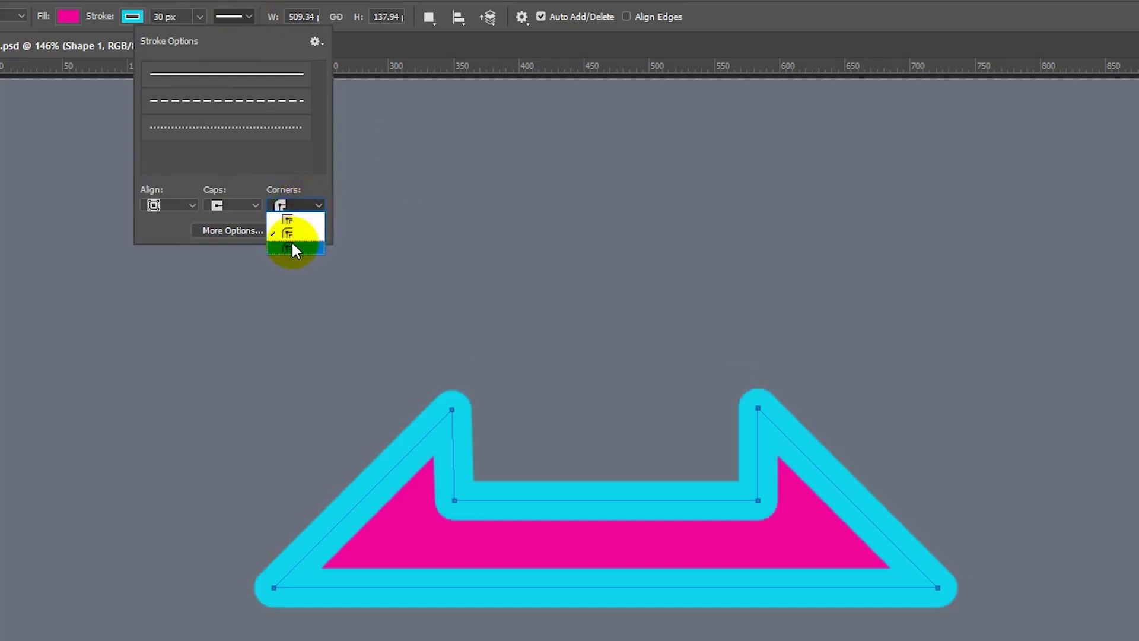
left_click(298, 244)
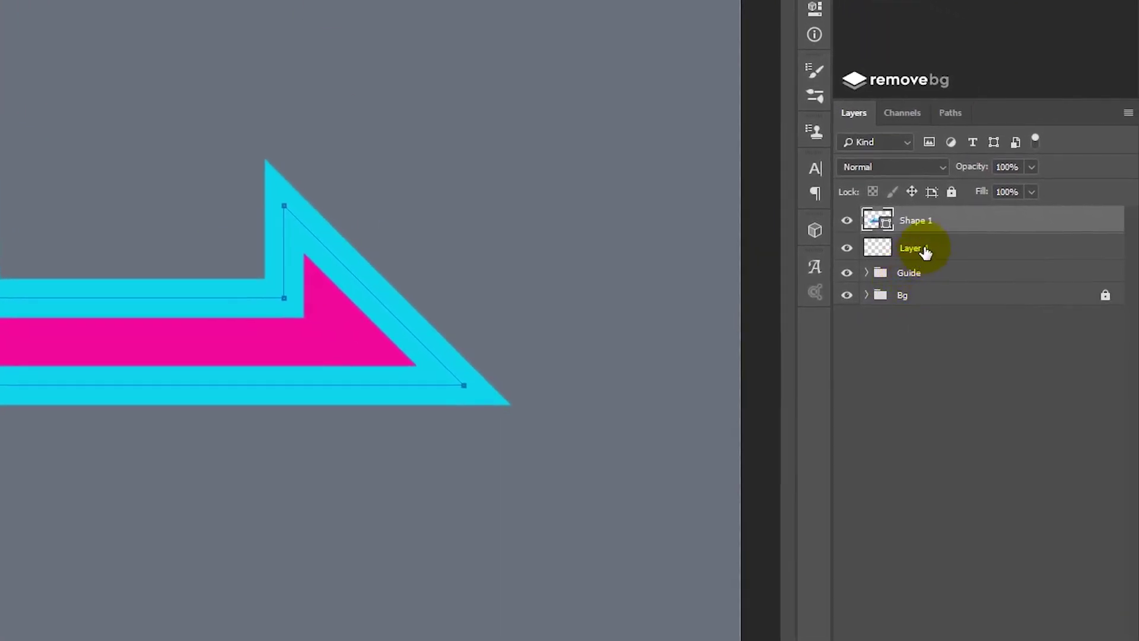
Step: Delete the two layers above the Guide group, and show the Love Guide layer in place of the Line Guide
key("Delete")
key("Delete")
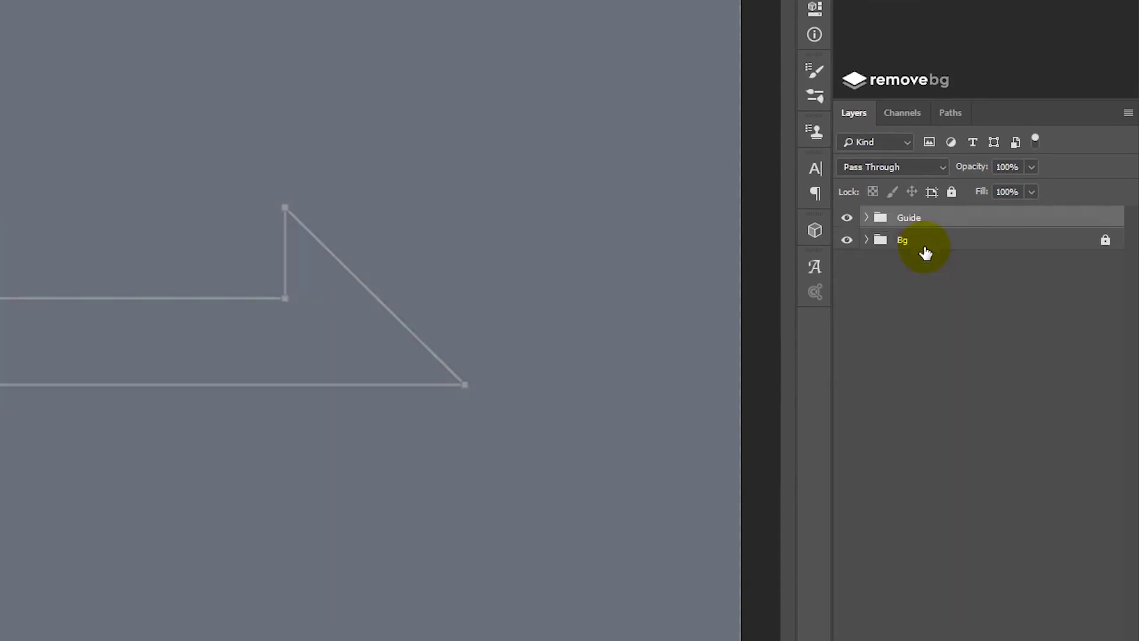
left_click(868, 219)
left_click(848, 268)
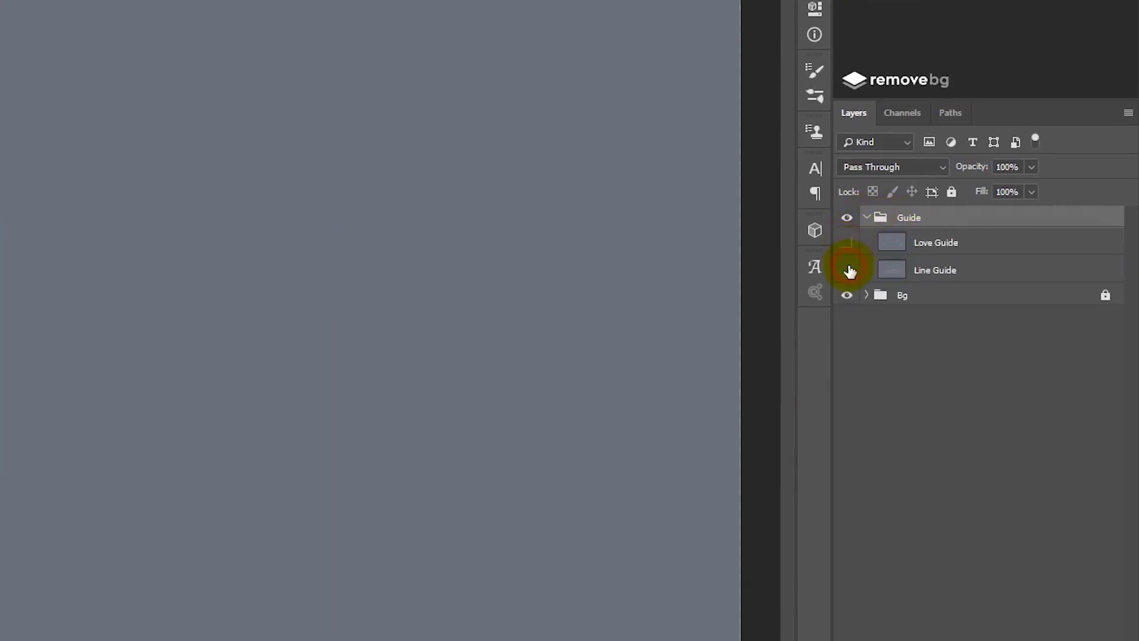
left_click(847, 243)
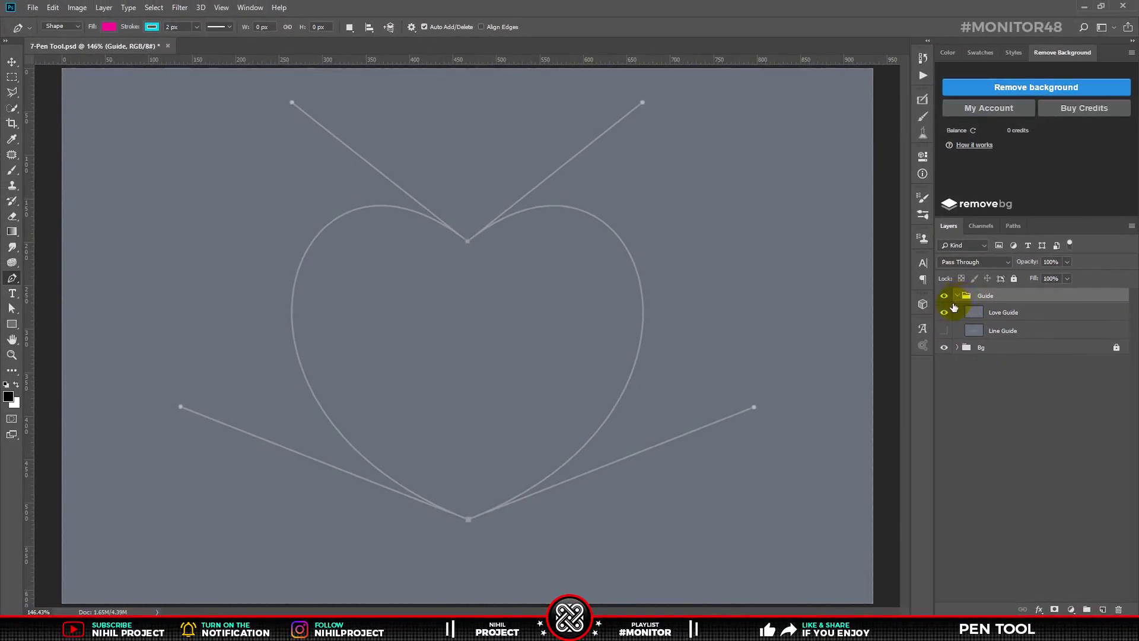
Step: Compare the Line Guide and Love Guide layers, leave only Love Guide shown, and collapse the Guide group
left_click(944, 312)
left_click(944, 330)
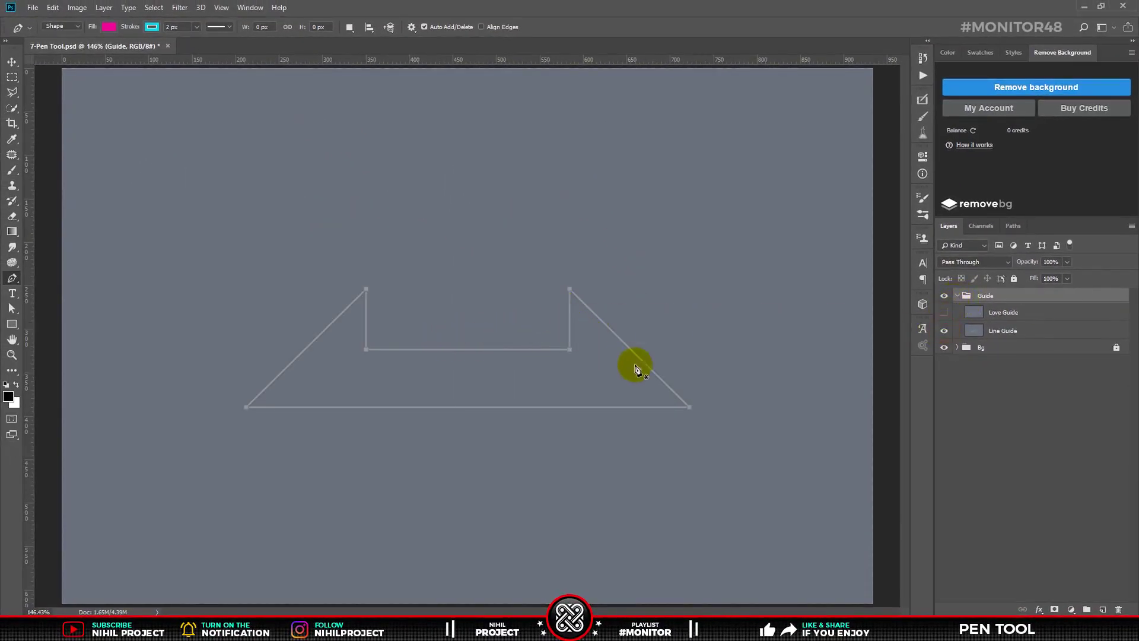
left_click(944, 330)
left_click(944, 312)
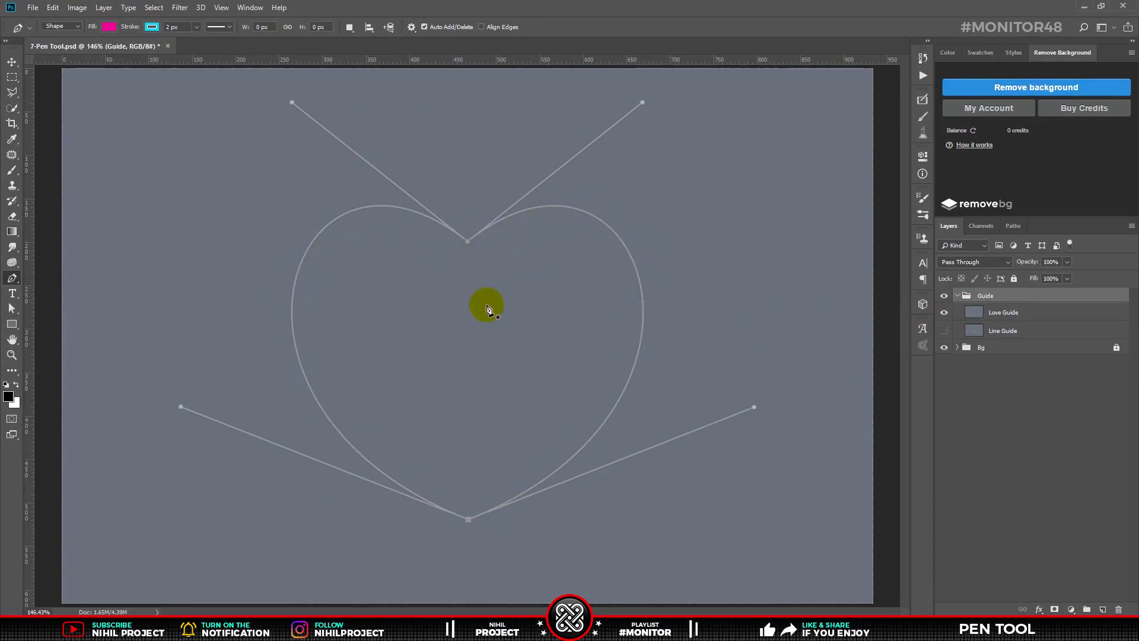
left_click(957, 295)
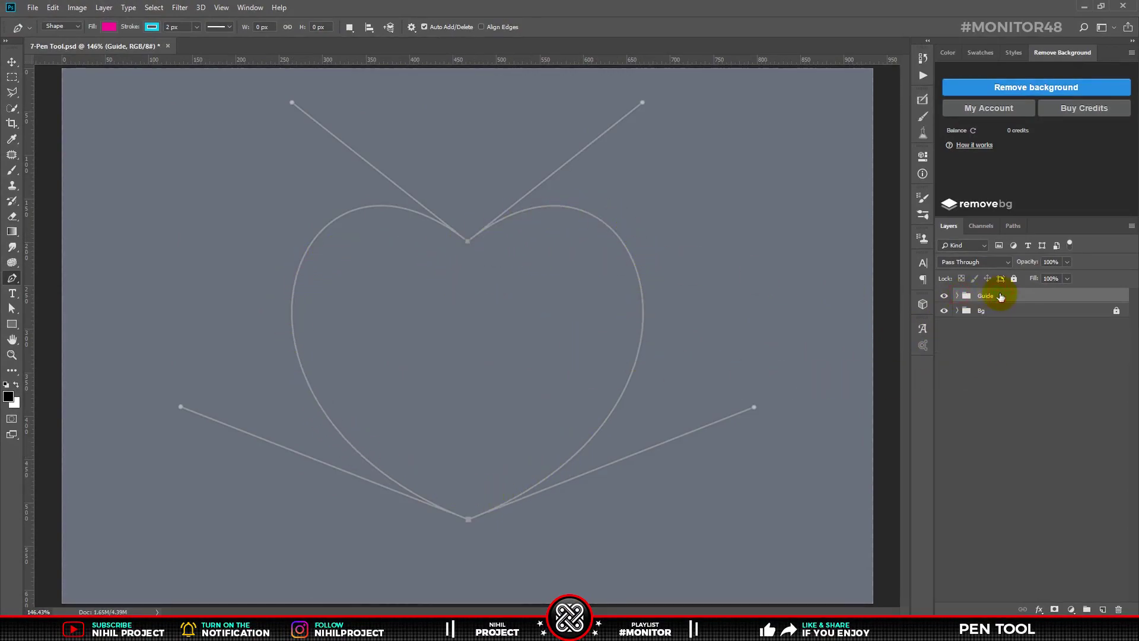
Step: Place the heart's first anchor at the top notch, with its two direction handles matched to the upper guide lines
left_click(468, 243)
key("ctrl+z")
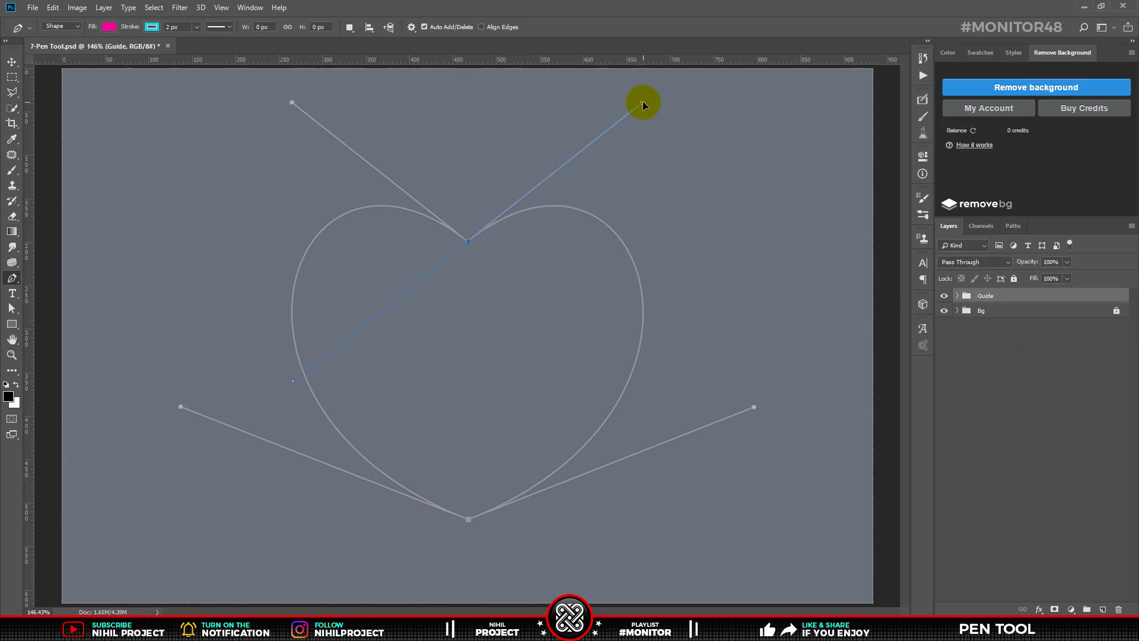
left_click_drag(639, 100, 643, 102)
left_click_drag(526, 189, 500, 229)
left_click_drag(642, 102, 643, 102)
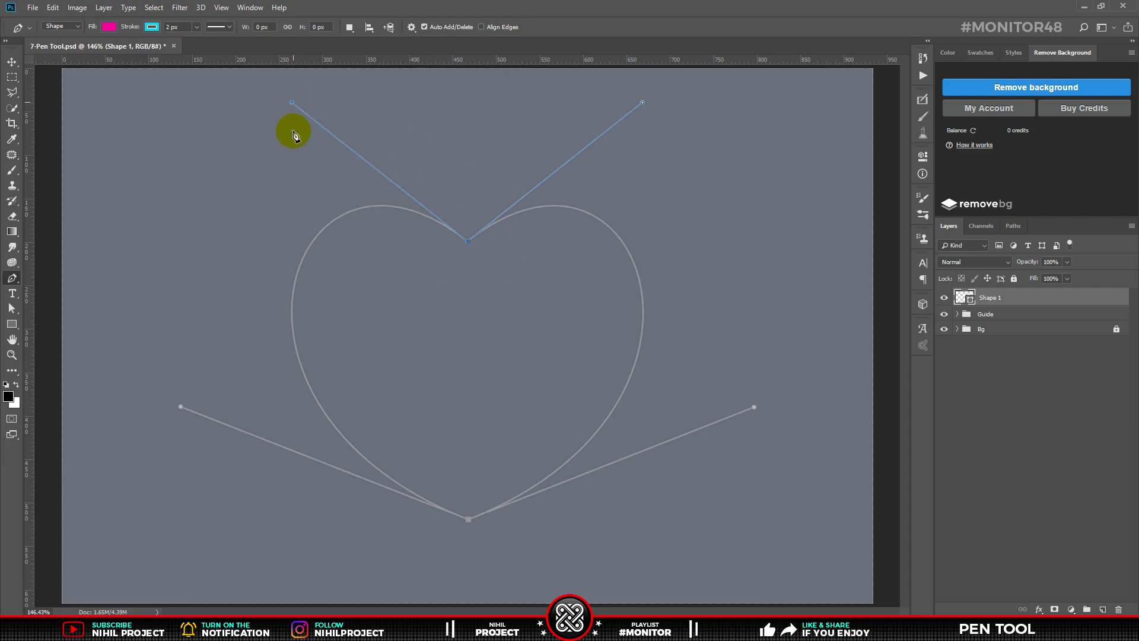
Step: Place the heart's bottom anchor and match its two direction handles to the lower guide lines so the right half follows the guide
left_click(470, 522)
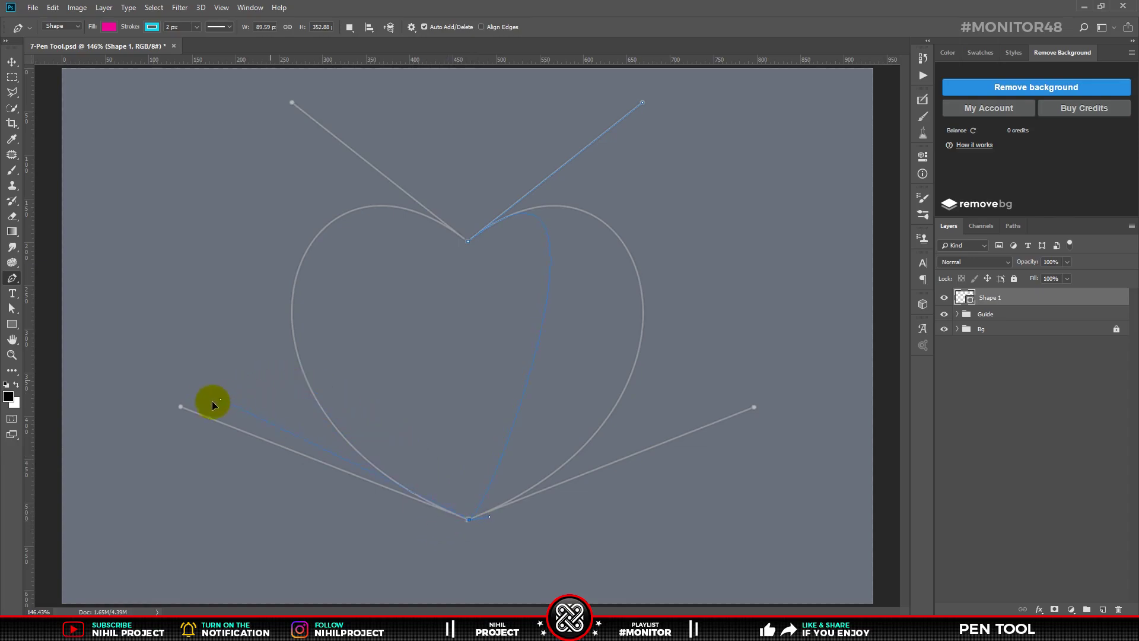
left_click_drag(180, 406, 180, 406)
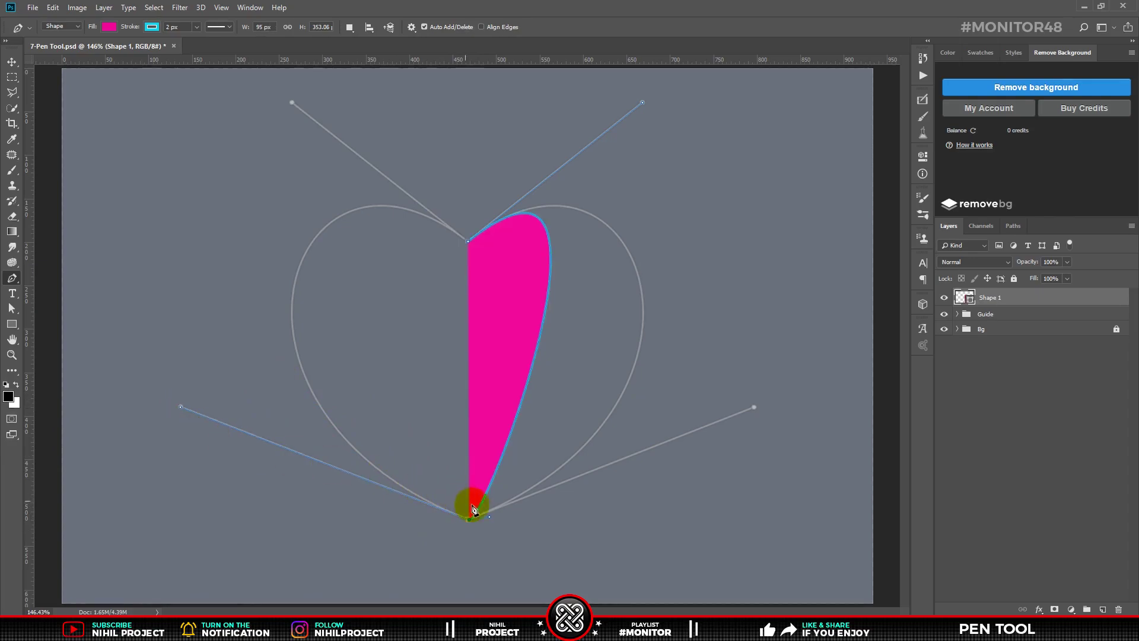
left_click_drag(490, 516, 692, 436)
left_click_drag(754, 406, 754, 406)
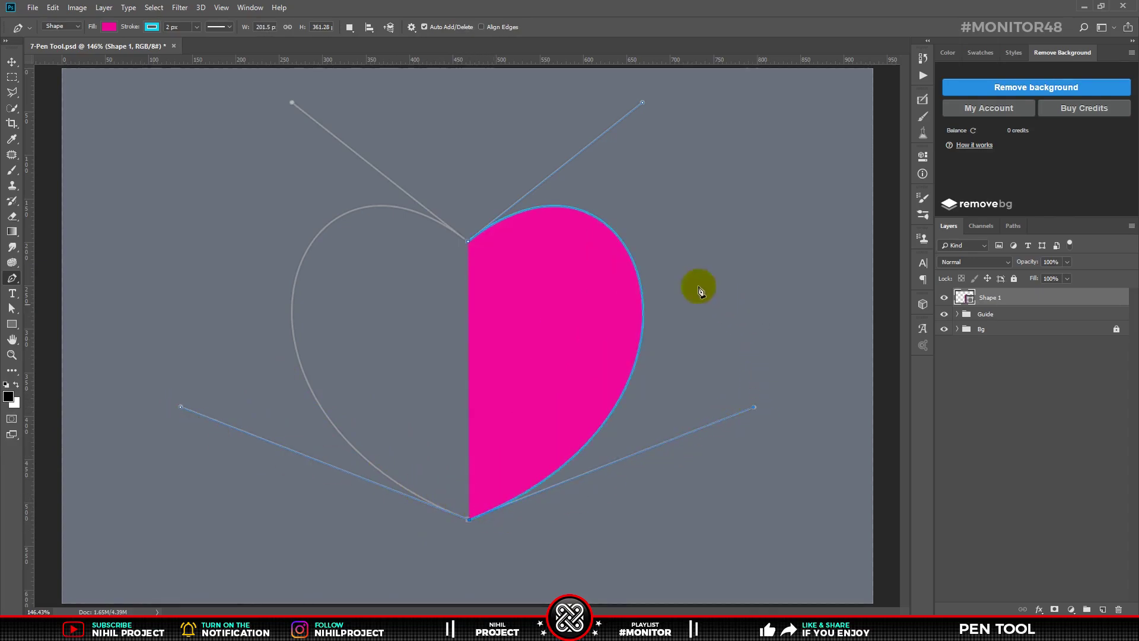
Step: Close the heart shape at its starting anchor in the top notch and hide the Guide group
left_click(468, 242)
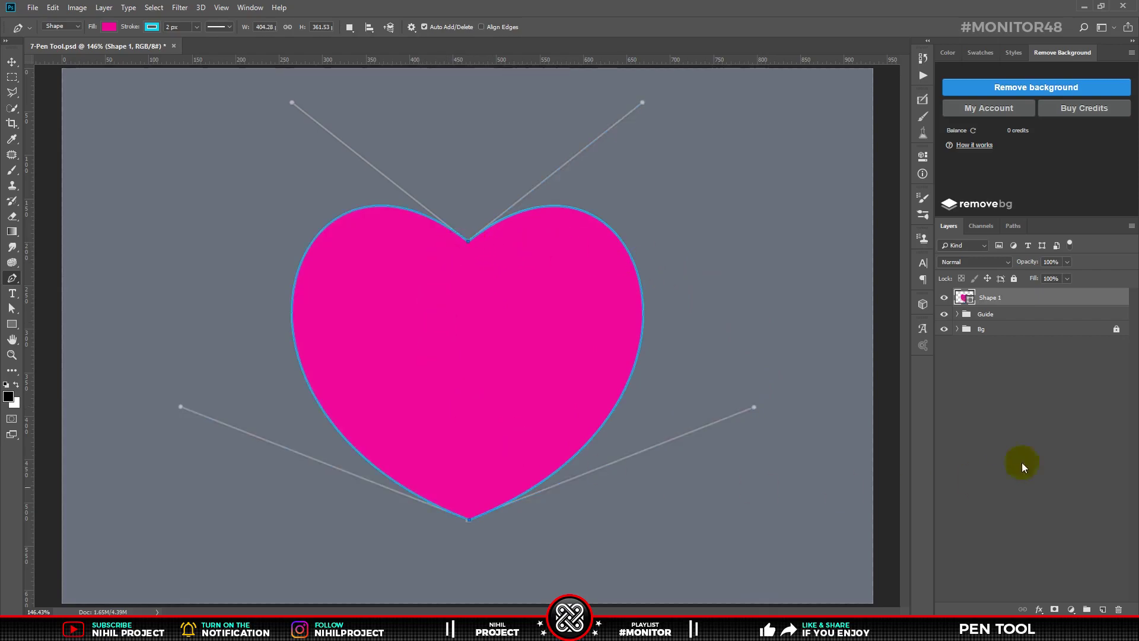
left_click(944, 315)
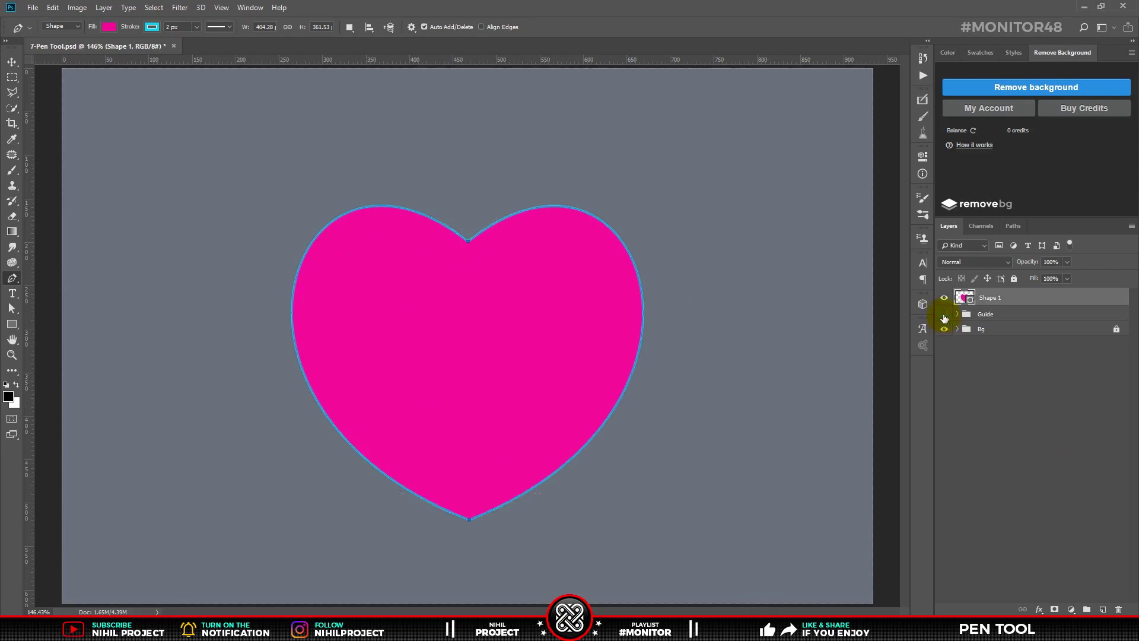
left_click_drag(754, 204, 226, 537)
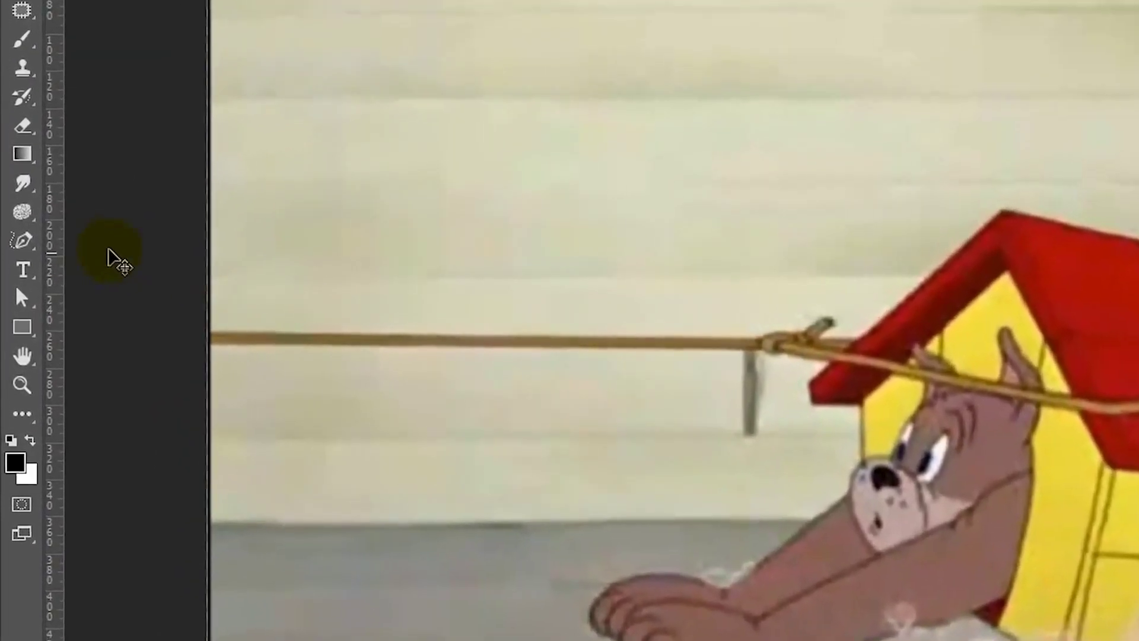
Step: Select the Freeform Pen Tool, try a freehand path from the doghouse's roof peak with Magnetic off, and delete that path
left_click_drag(23, 241, 150, 268)
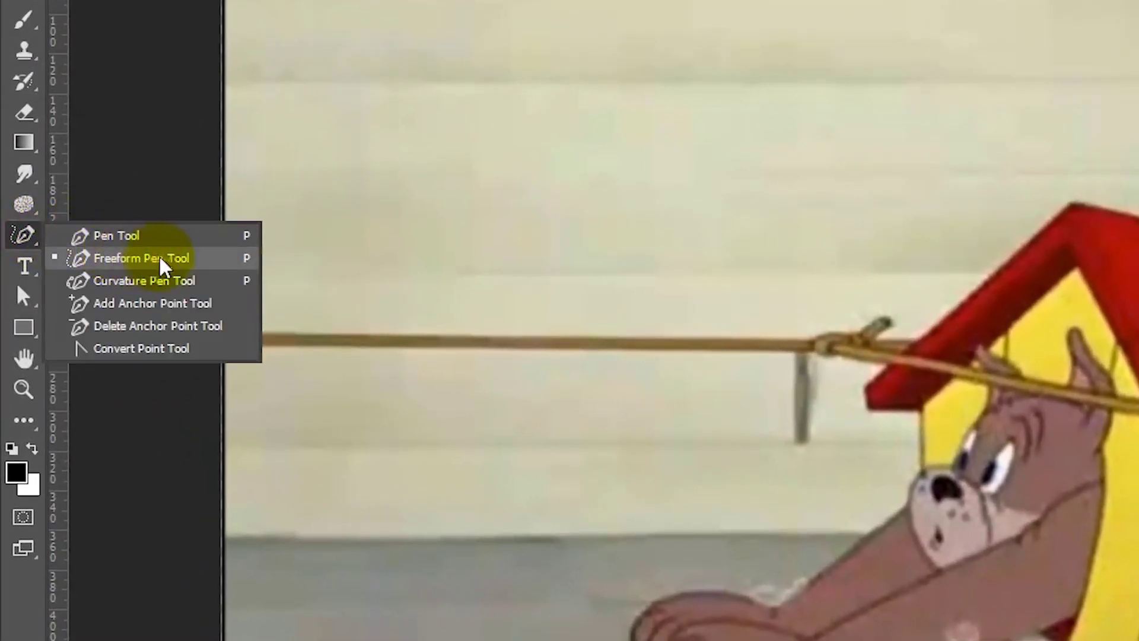
left_click(181, 257)
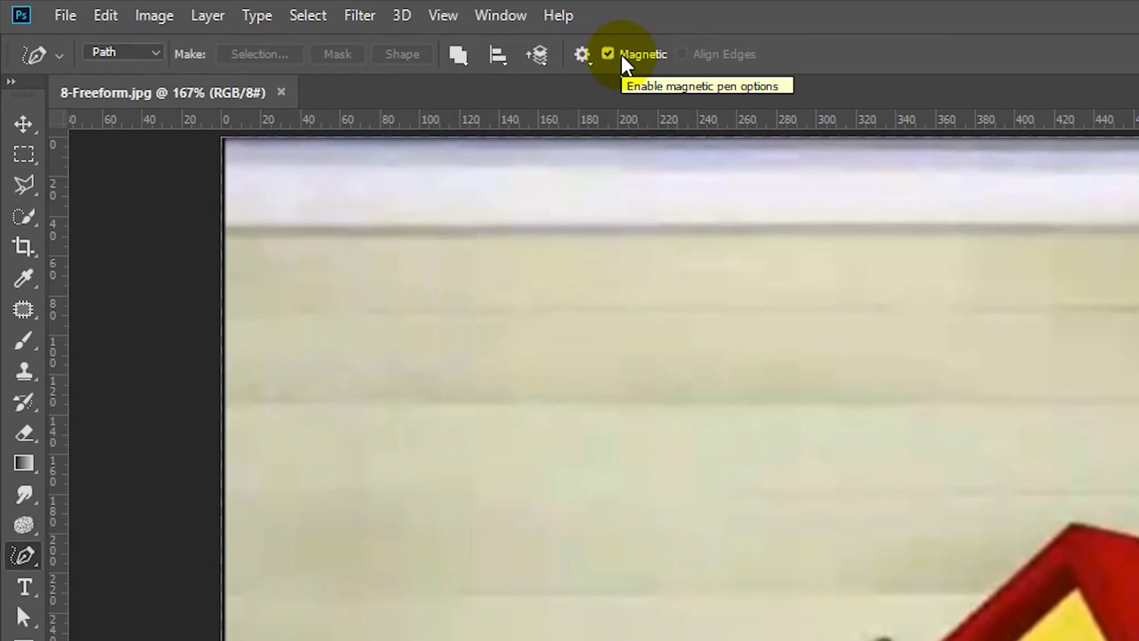
left_click(609, 57)
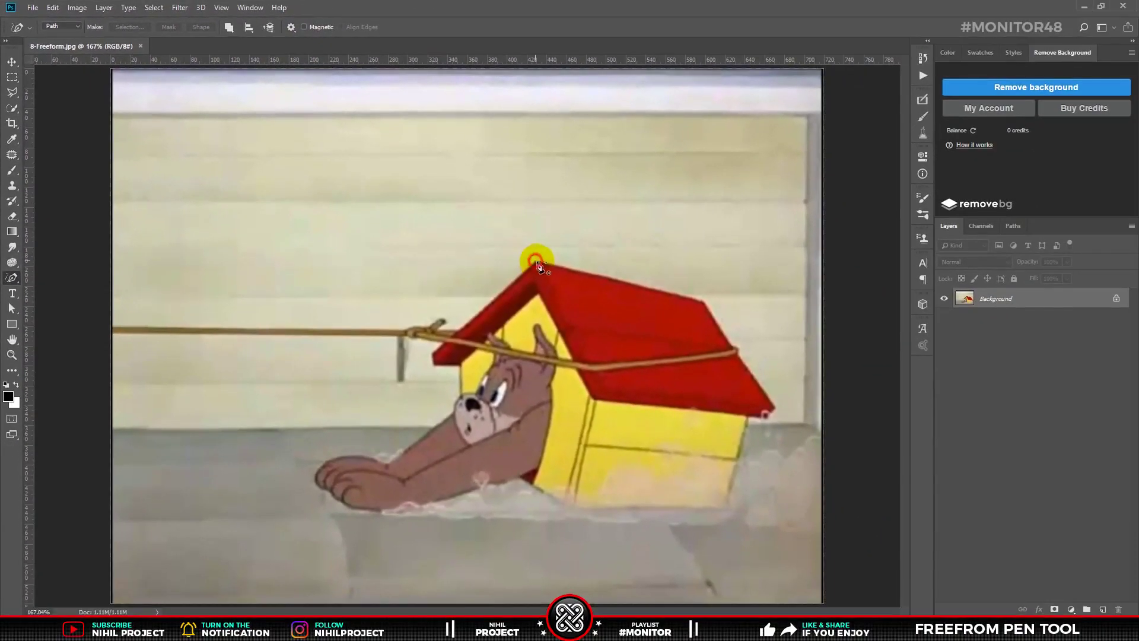
mouse_move(538, 265)
left_mouse_down()
mouse_move(734, 299)
mouse_move(742, 357)
mouse_move(768, 411)
mouse_move(724, 450)
mouse_move(683, 417)
left_mouse_up()
key("Delete")
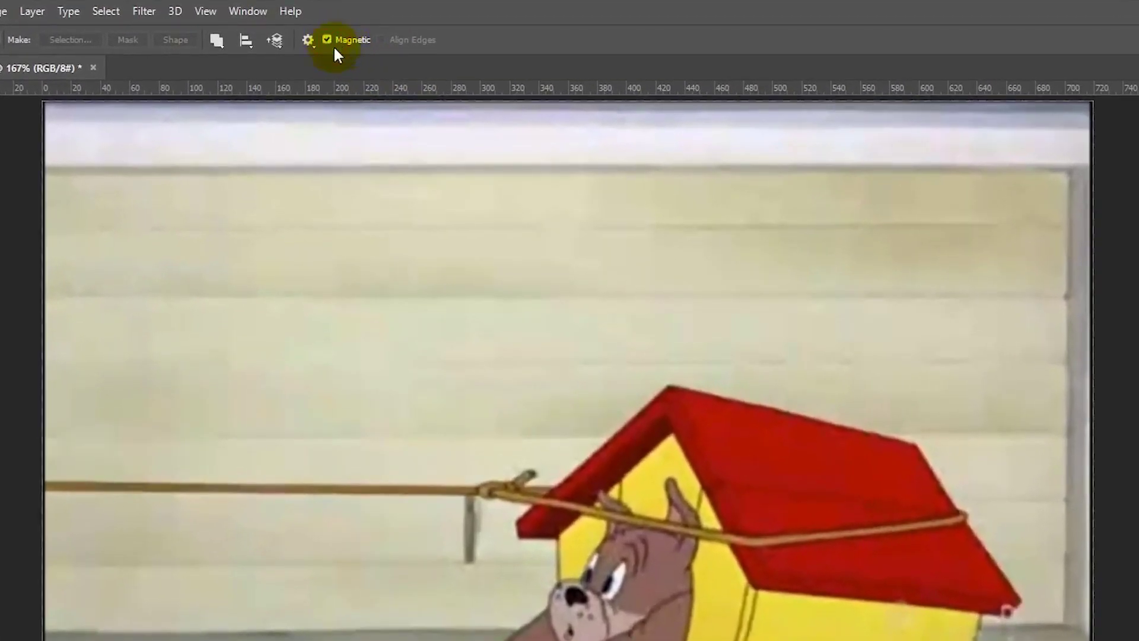
Step: With Magnetic on, trace the doghouse from the roof peak down its right side to the lower-right corner
left_click(670, 383)
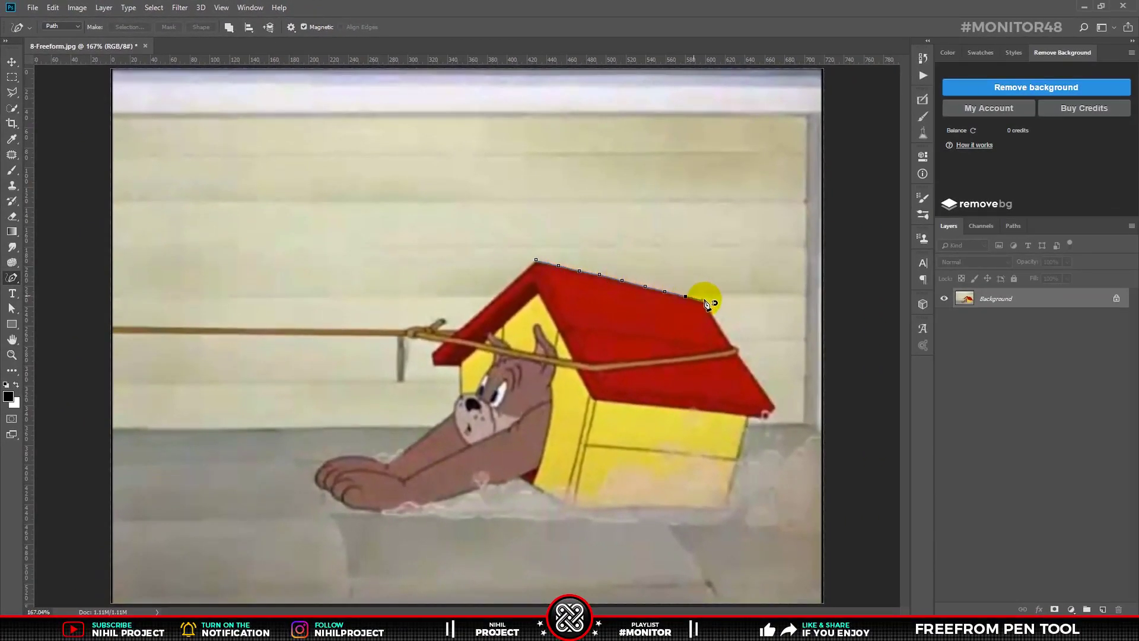
left_click(739, 349)
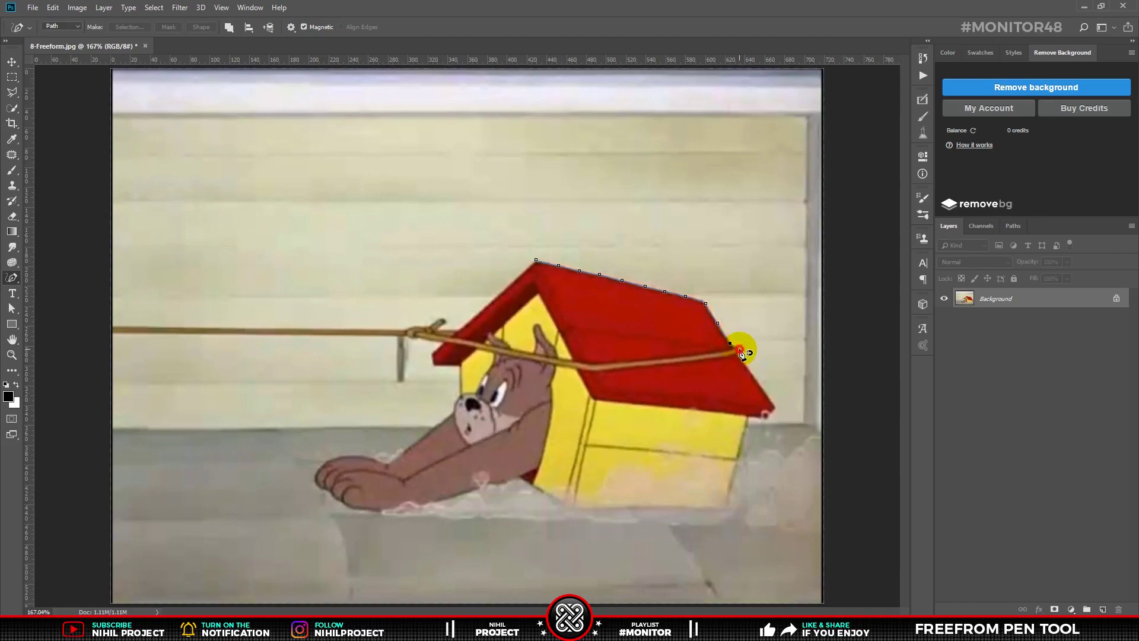
left_click(740, 358)
left_click(774, 409)
left_click(765, 420)
left_click(723, 511)
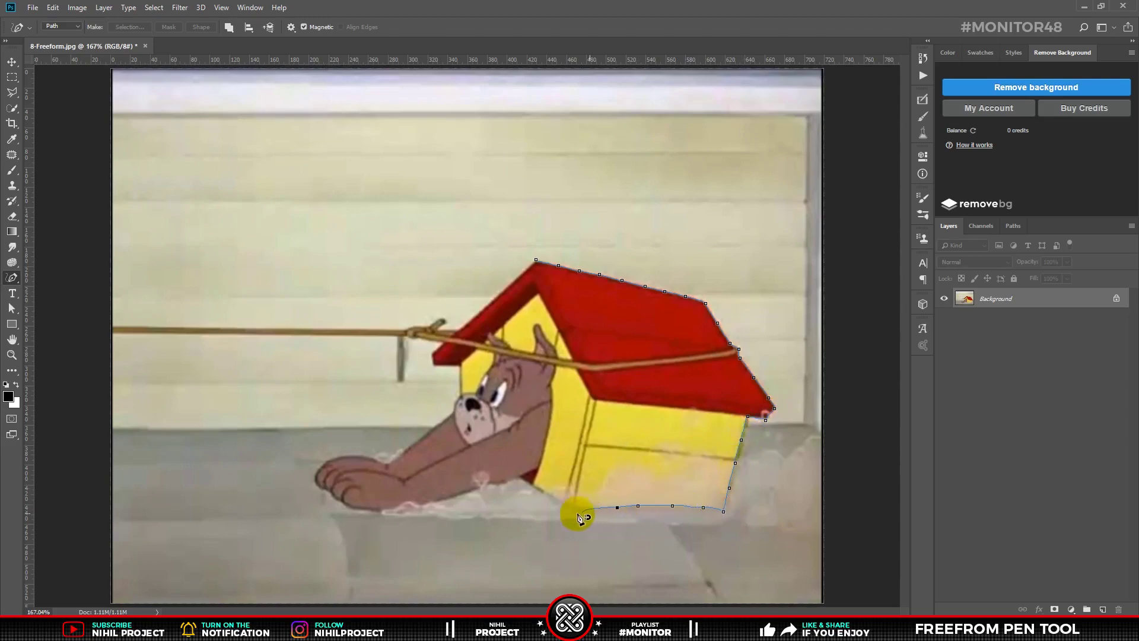
Step: Remove the stray points along the doghouse's bottom edge, trace around the dog, and close the path at the roof peak
key("BackSpace")
key("BackSpace")
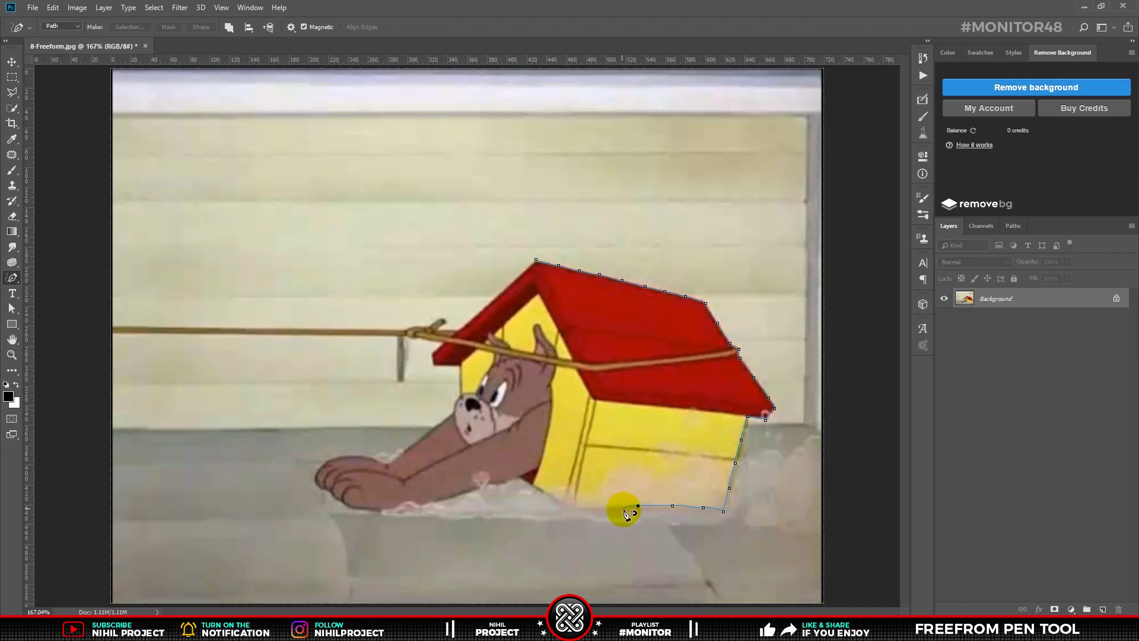
key("BackSpace")
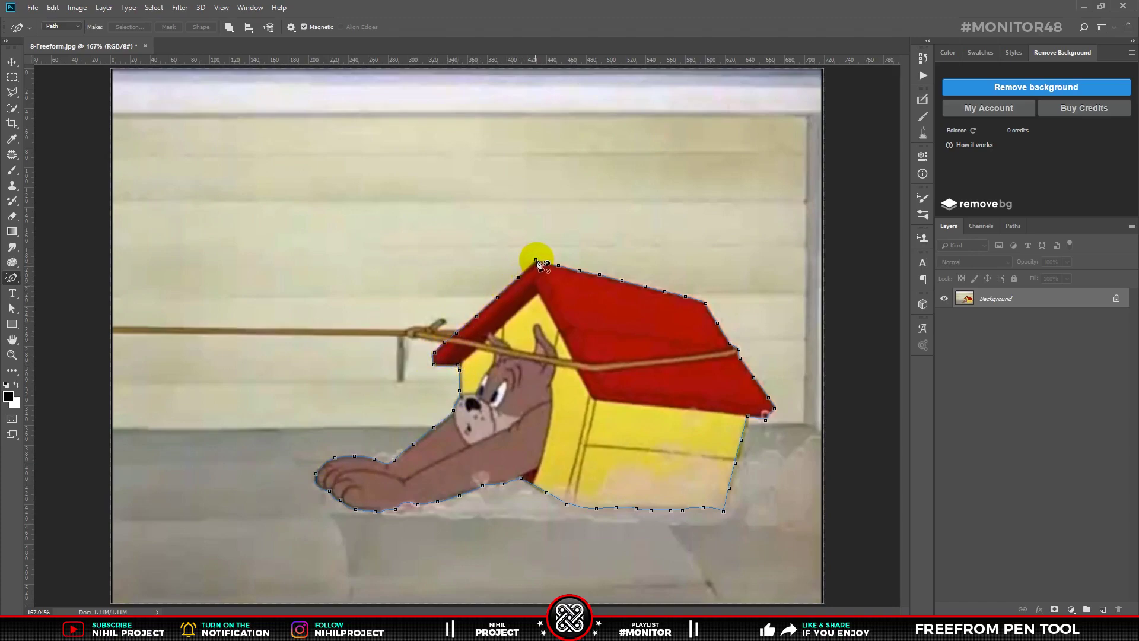
left_click(537, 262)
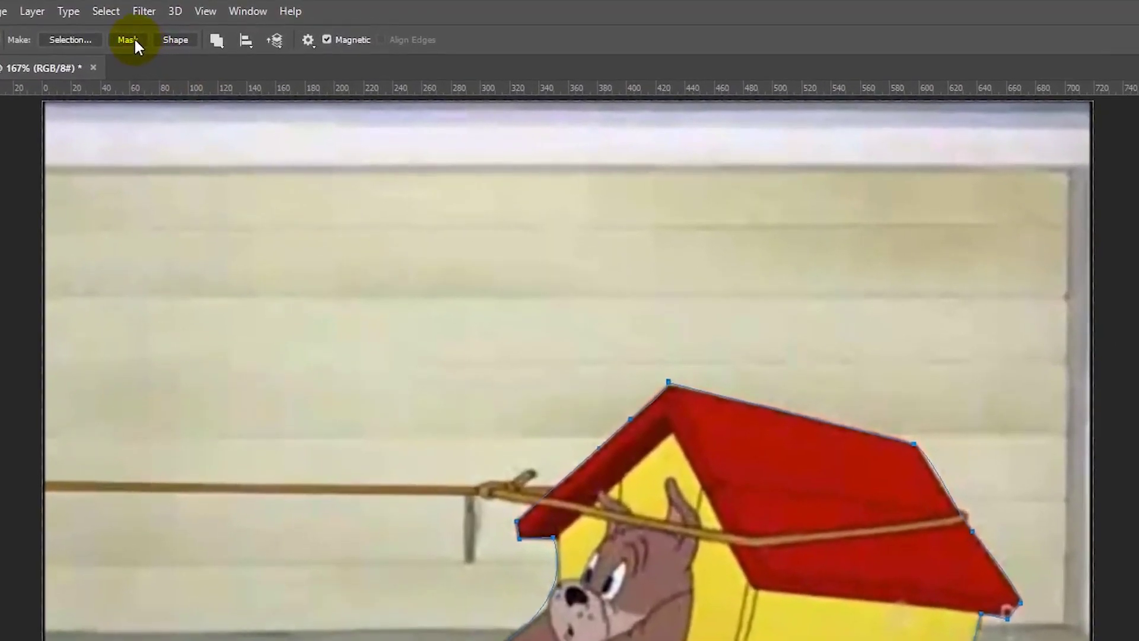
Step: Make a layer mask from the closed path and move the cut-out dog and doghouse slightly with the Move Tool
left_click(134, 39)
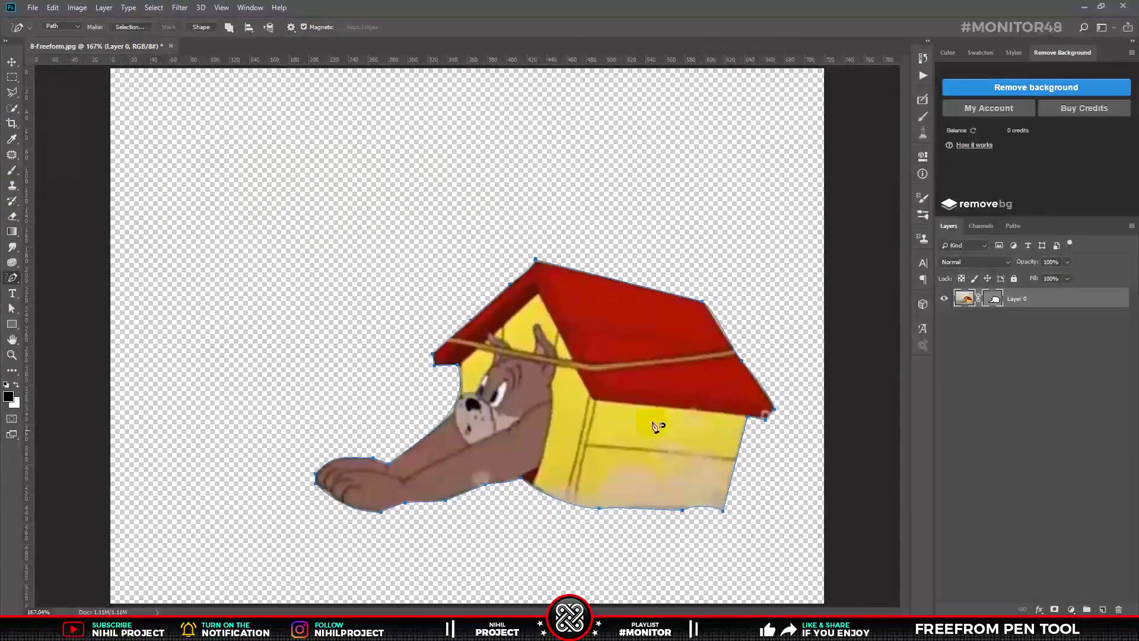
key("v")
mouse_move(627, 380)
left_mouse_down()
mouse_move(452, 366)
mouse_move(551, 387)
mouse_move(493, 368)
mouse_move(515, 327)
mouse_move(612, 385)
left_mouse_up()
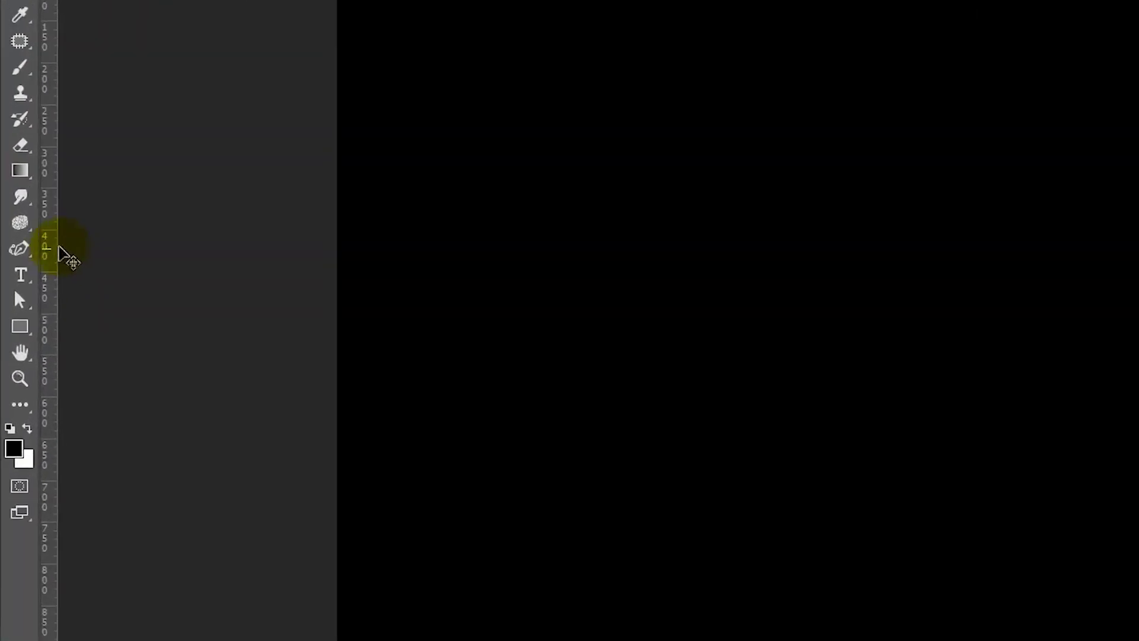
Step: Select the Curvature Pen Tool and set its mode to Path
left_click(12, 278)
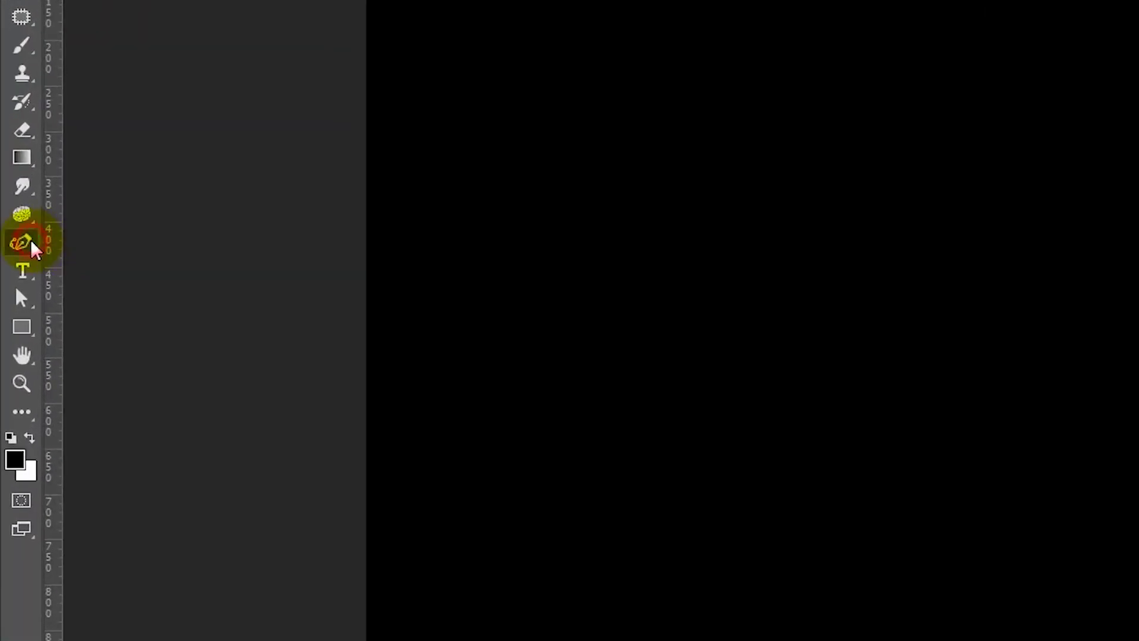
left_click(109, 285)
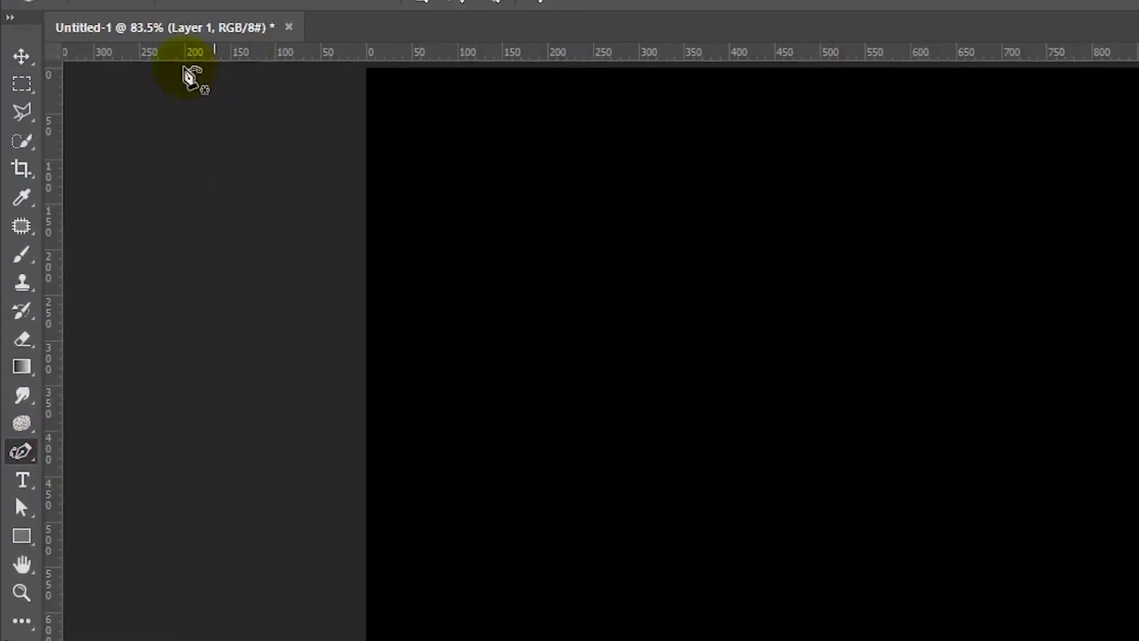
left_click(105, 46)
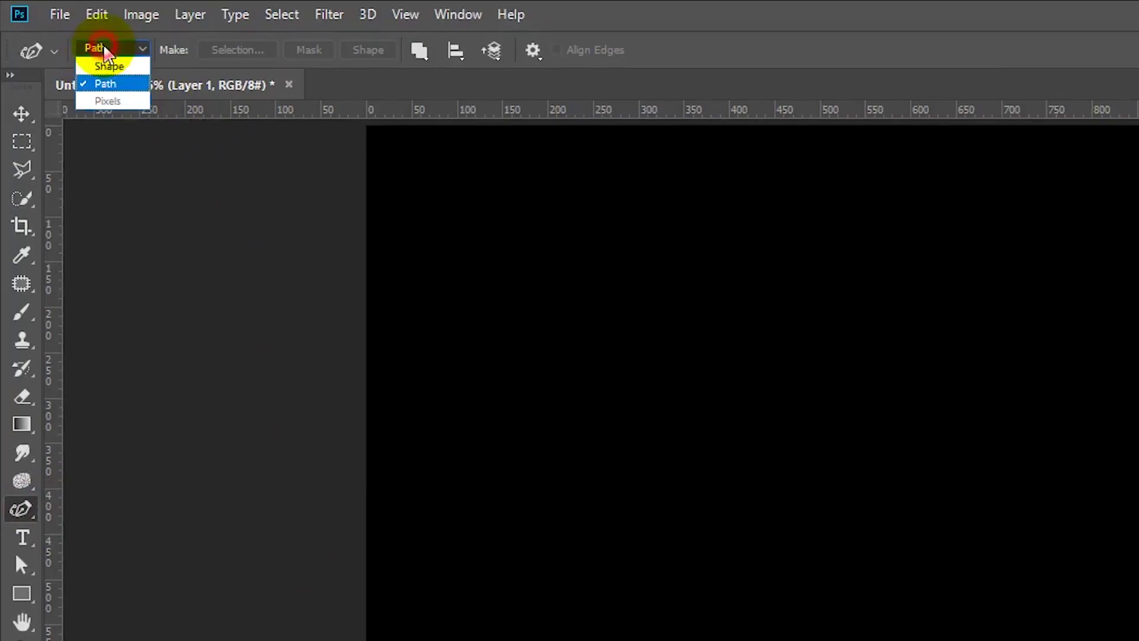
left_click(109, 86)
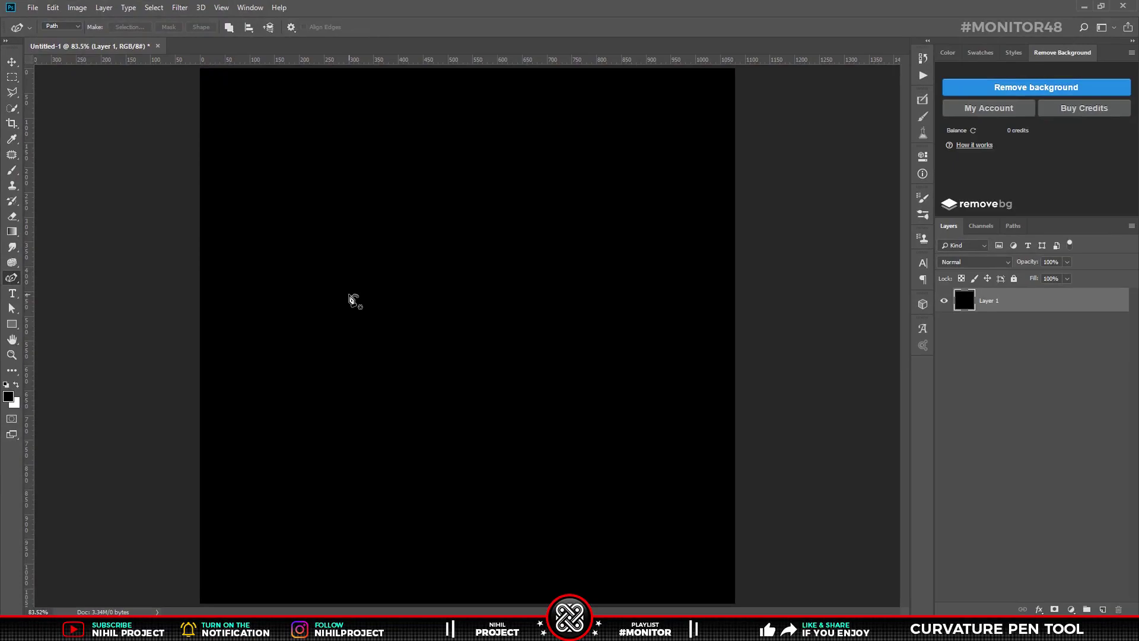
Step: Draw a free-form curved path through eight points across the black canvas and close it at its starting point
left_click(367, 480)
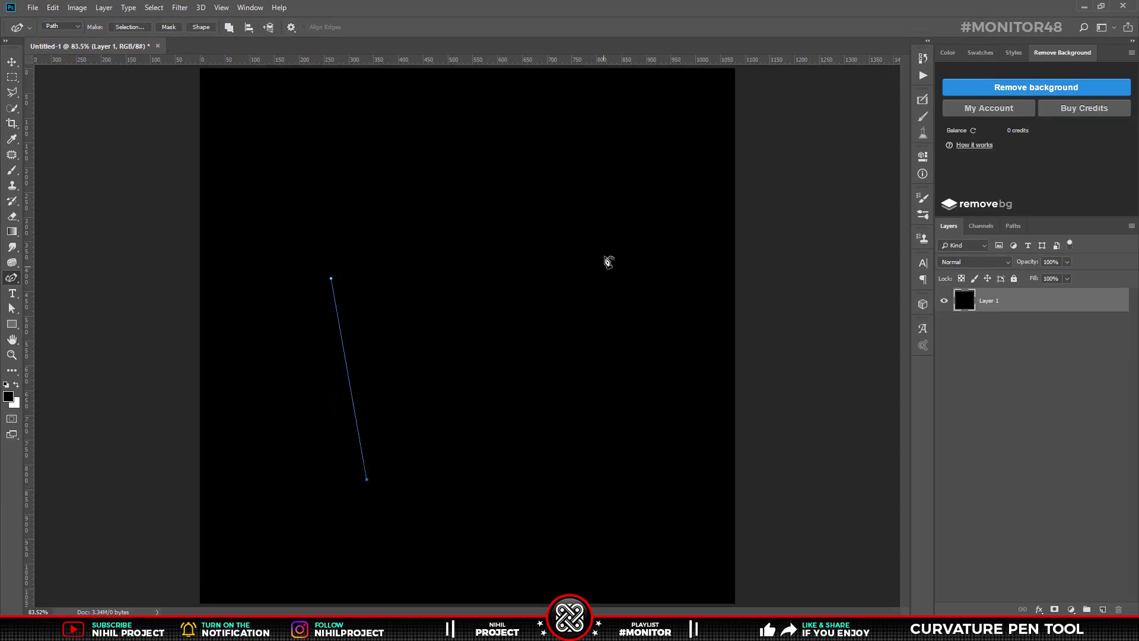
left_click(620, 187)
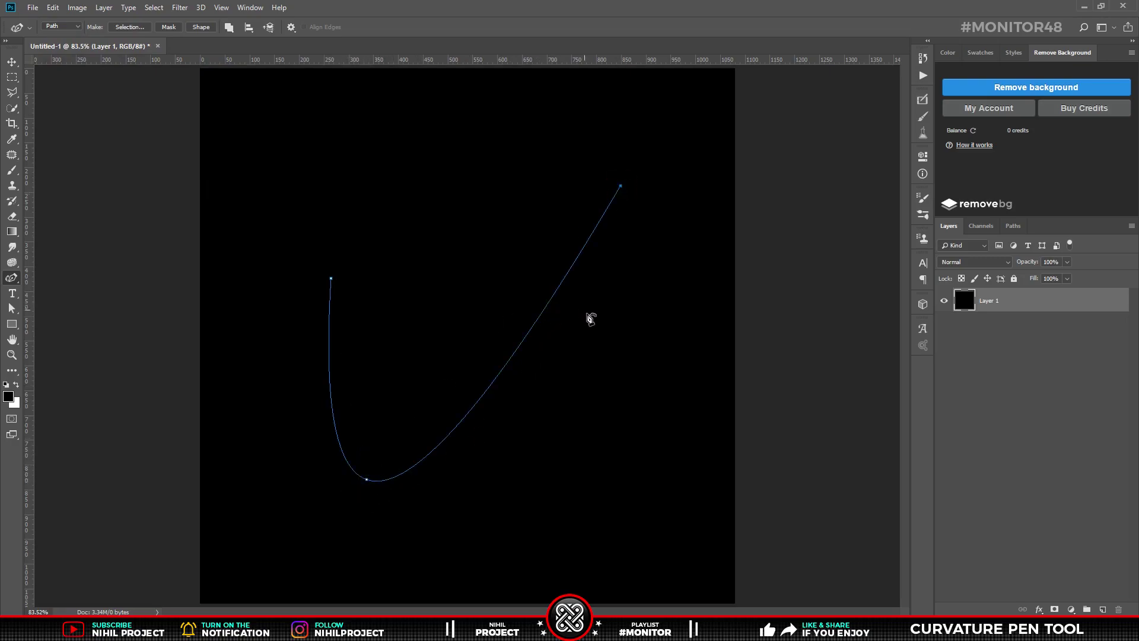
left_click(648, 289)
left_click(669, 111)
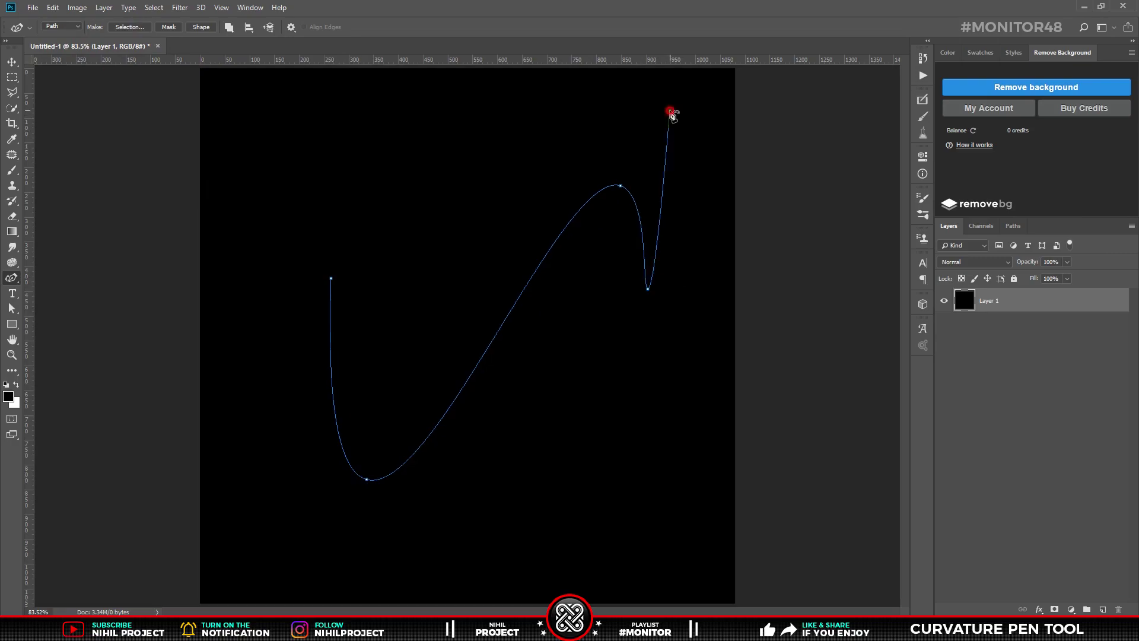
left_click(433, 166)
left_click(427, 321)
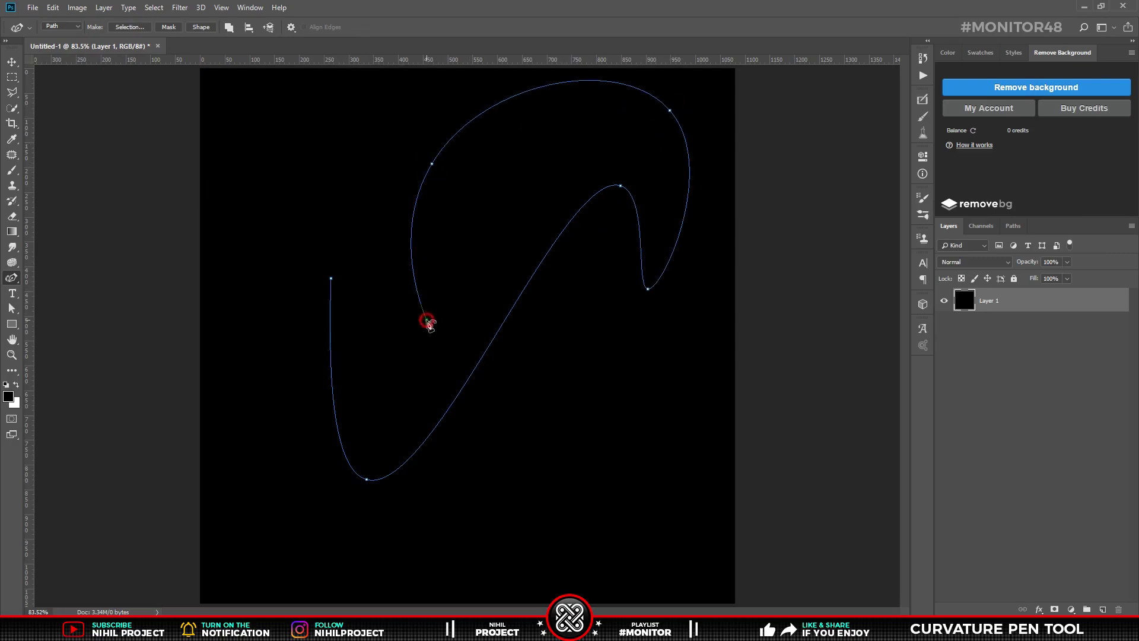
left_click(341, 158)
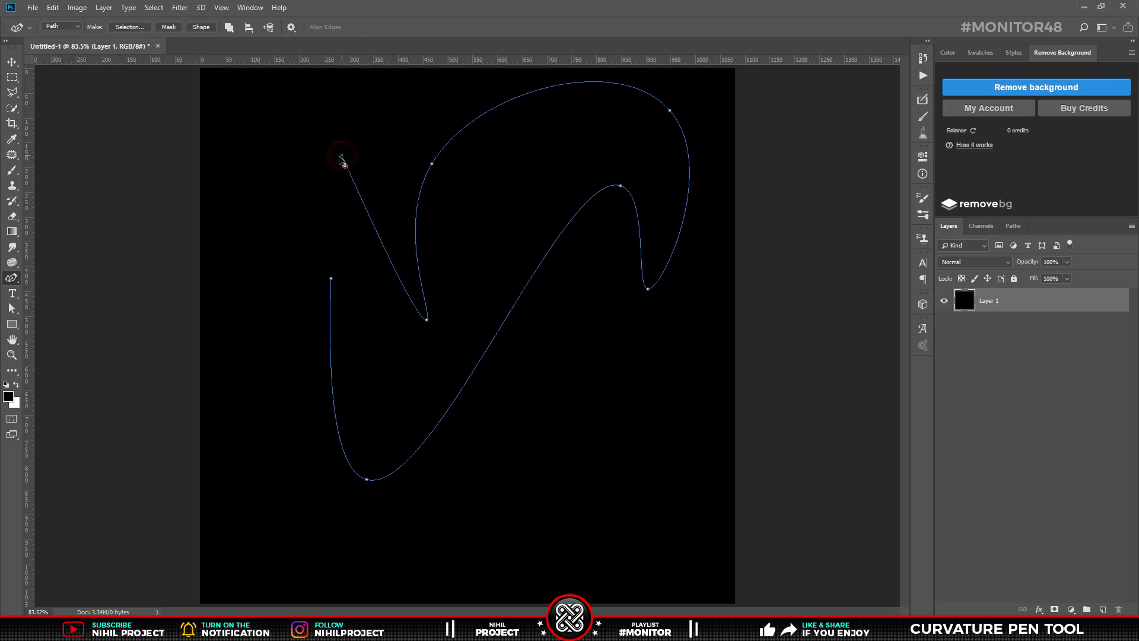
left_click(332, 279)
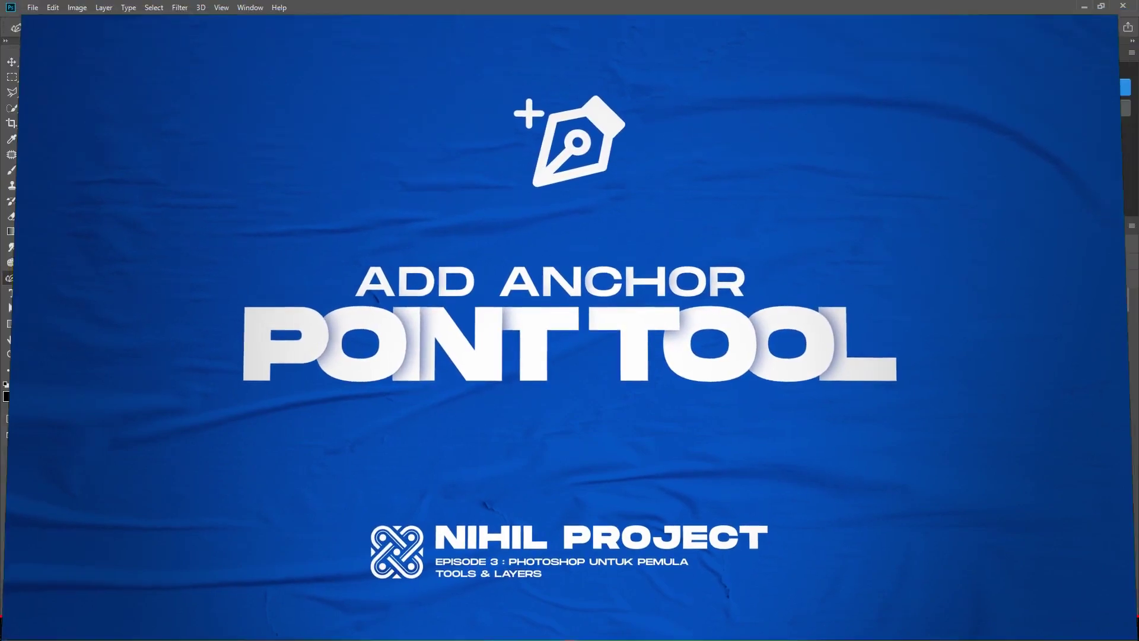
Step: With the Add Anchor Point Tool, add extra anchor points along the curved path's left edge and its long diagonal segment
right_click(13, 277)
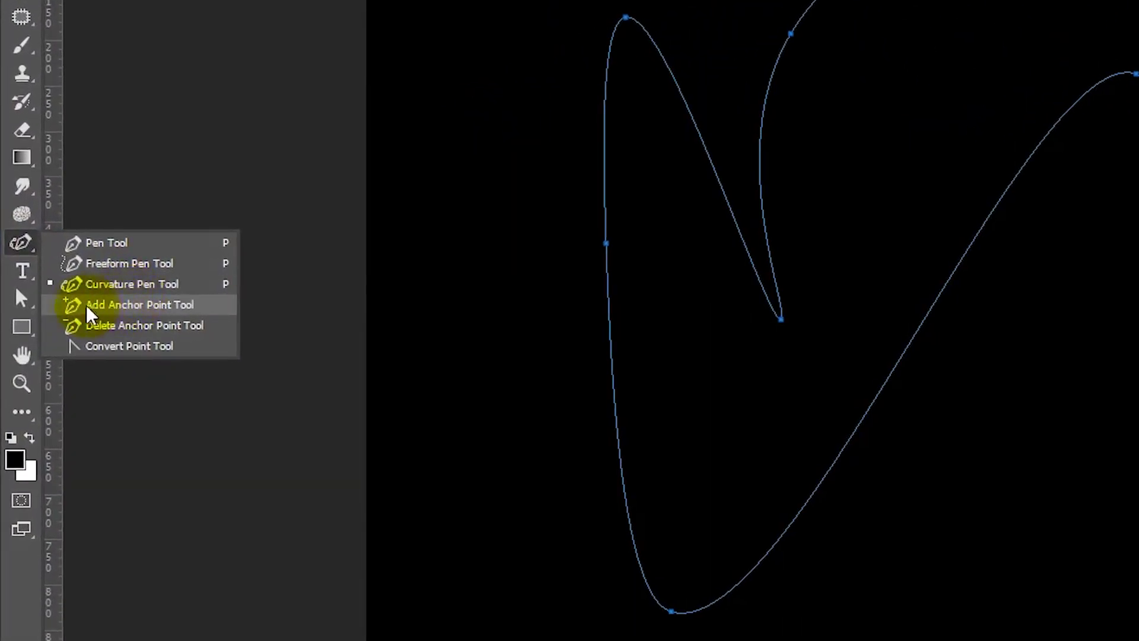
left_click(98, 306)
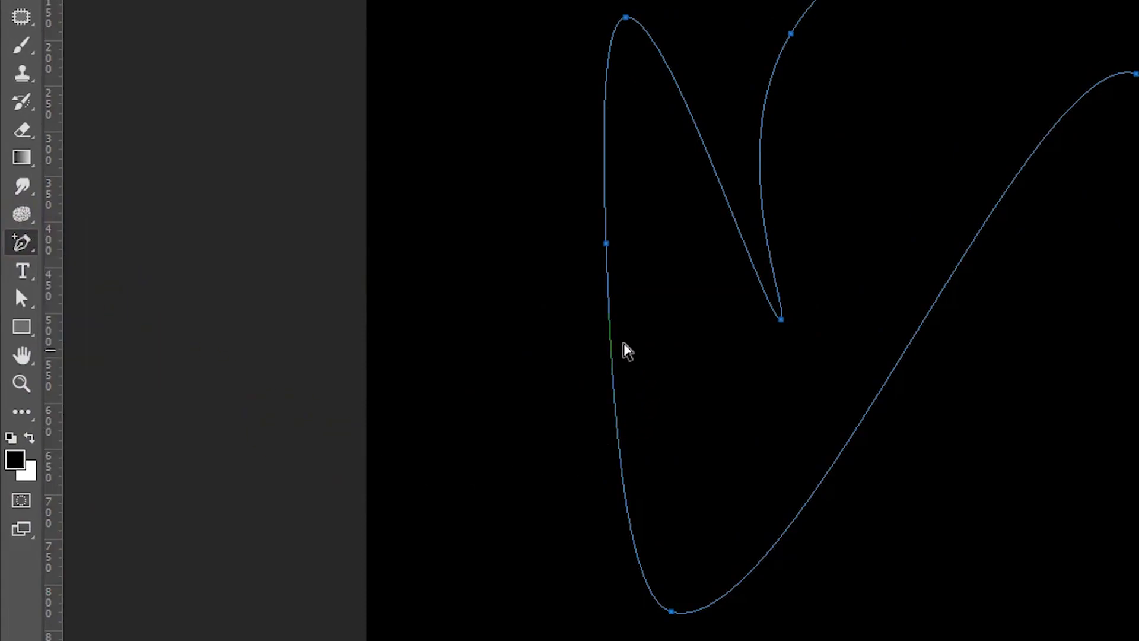
left_click_drag(612, 343, 620, 506)
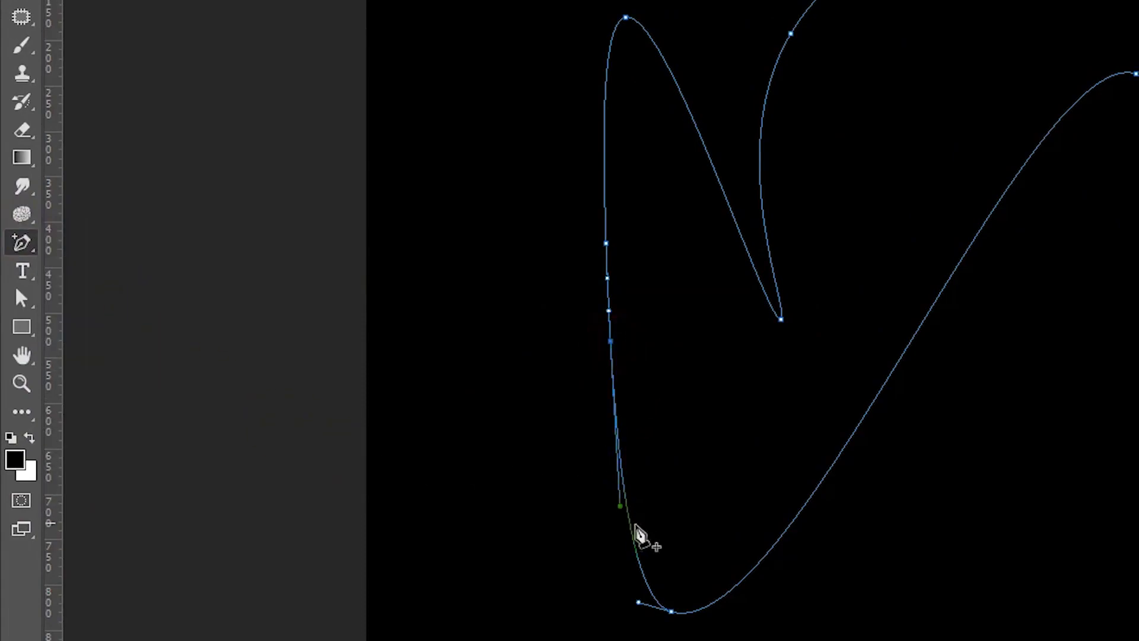
left_click(633, 535)
left_click(900, 365)
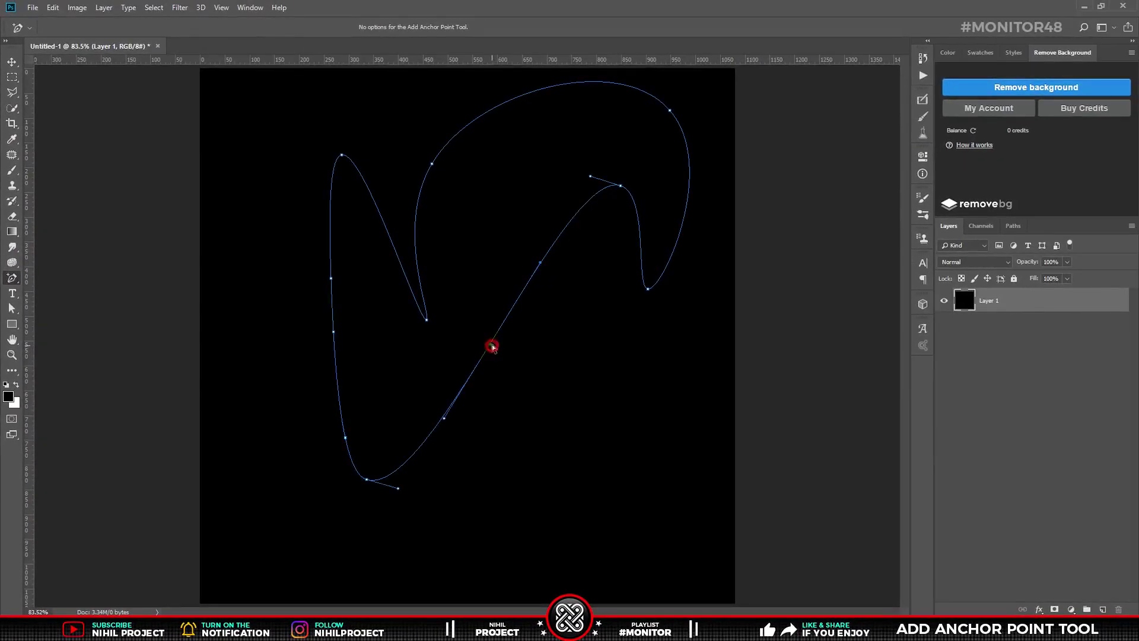
left_click_drag(566, 226, 587, 198)
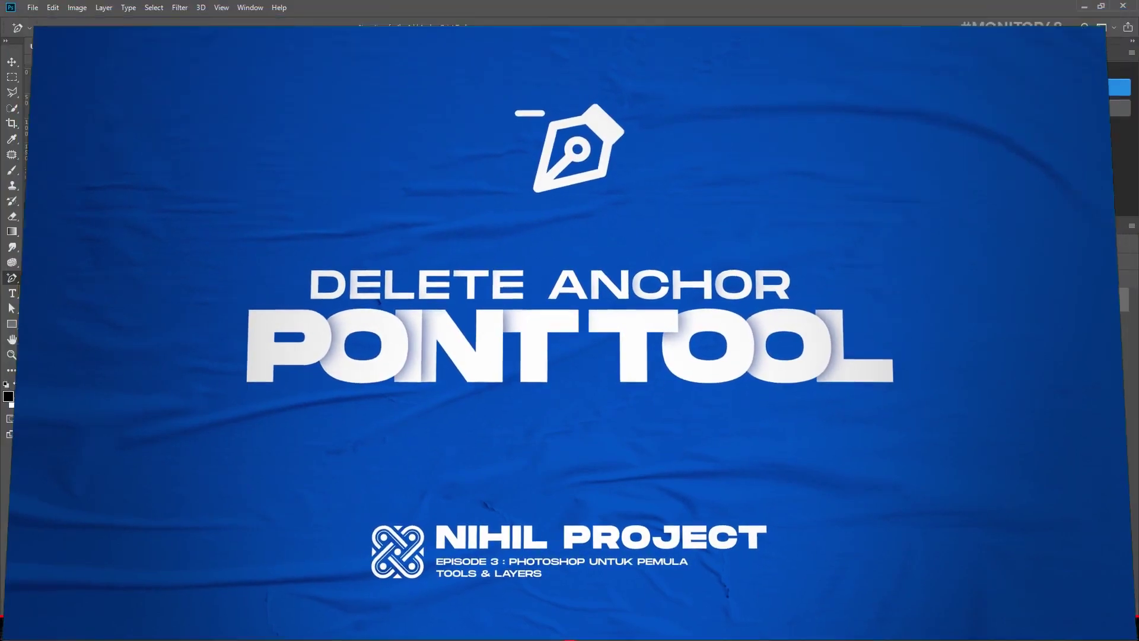
Step: With the Delete Anchor Point Tool, remove the inner valley and upper-left peak points and points along the diagonal segment
left_click(13, 262)
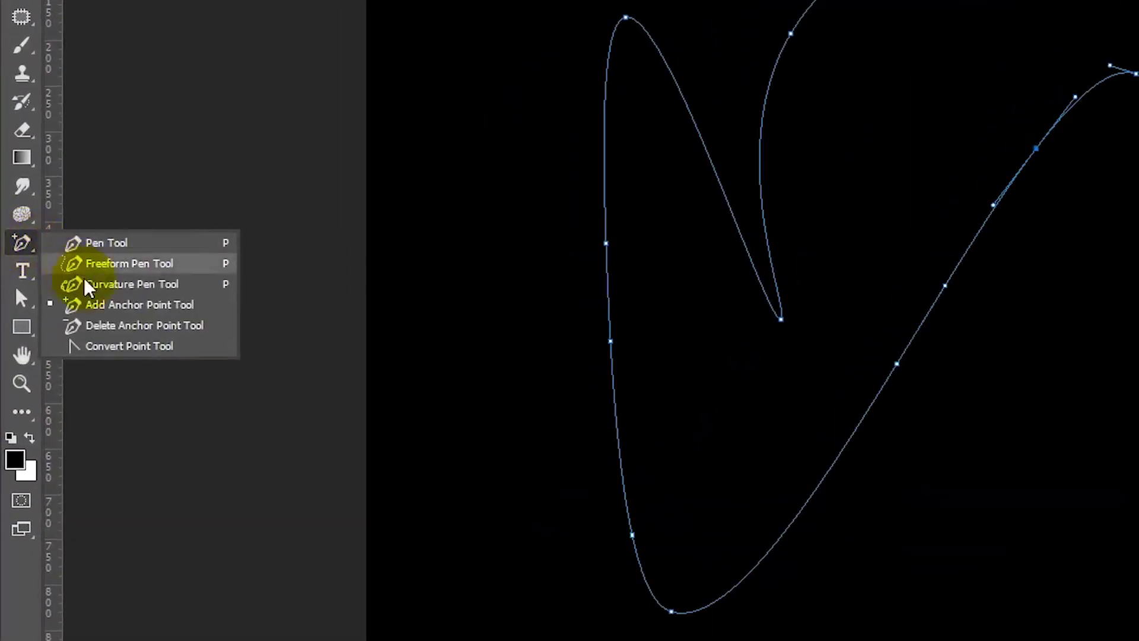
left_click(164, 326)
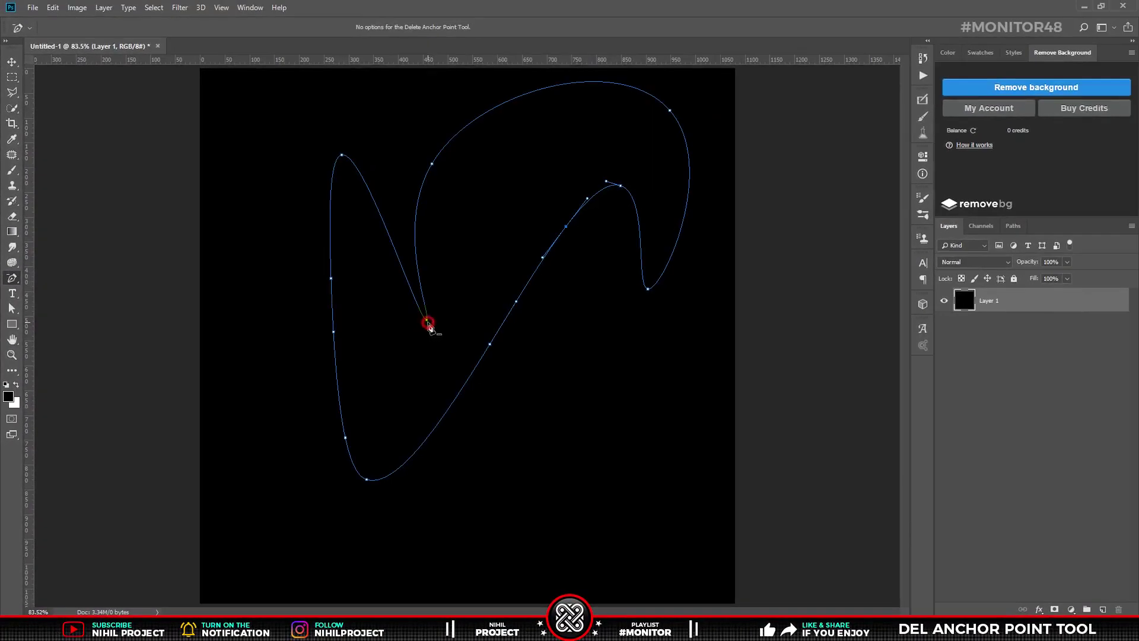
left_click(427, 322)
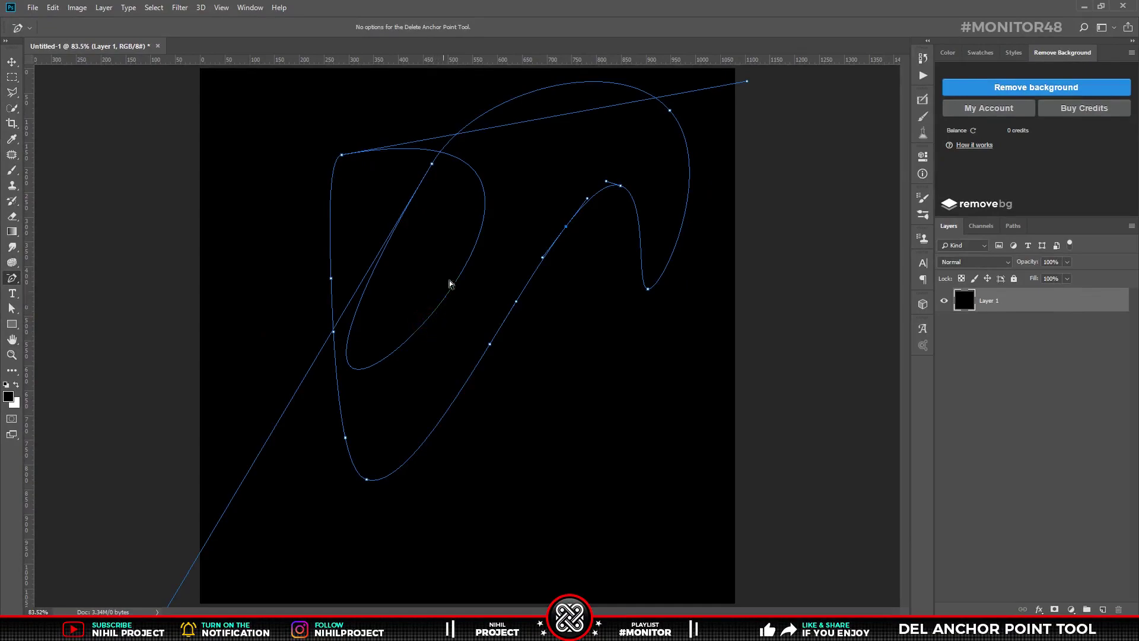
left_click(342, 156)
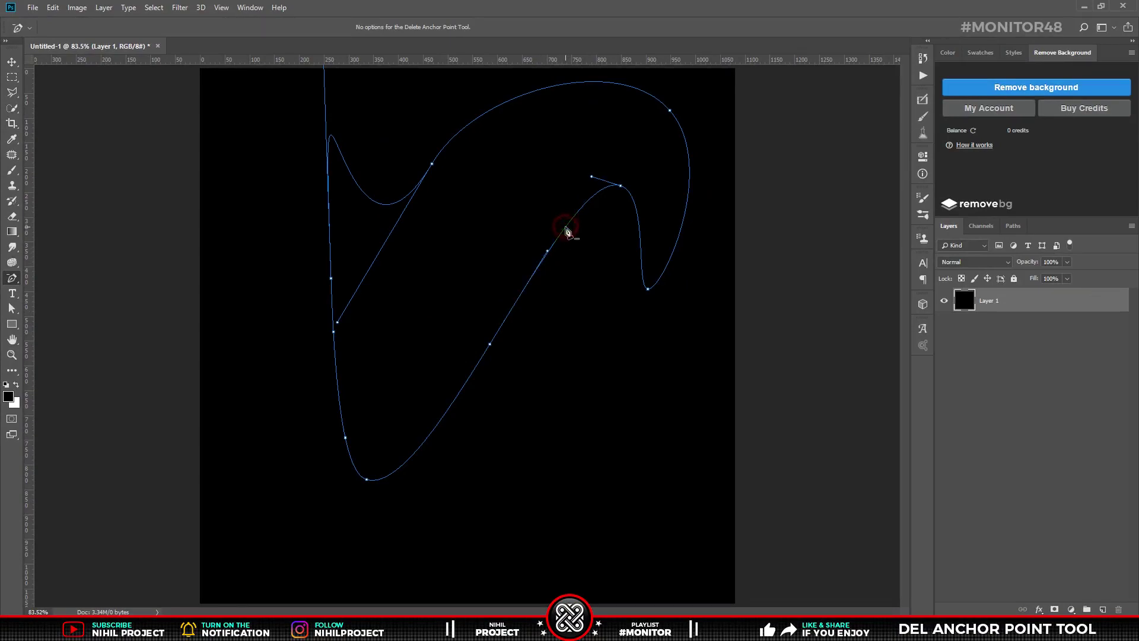
left_click(490, 344)
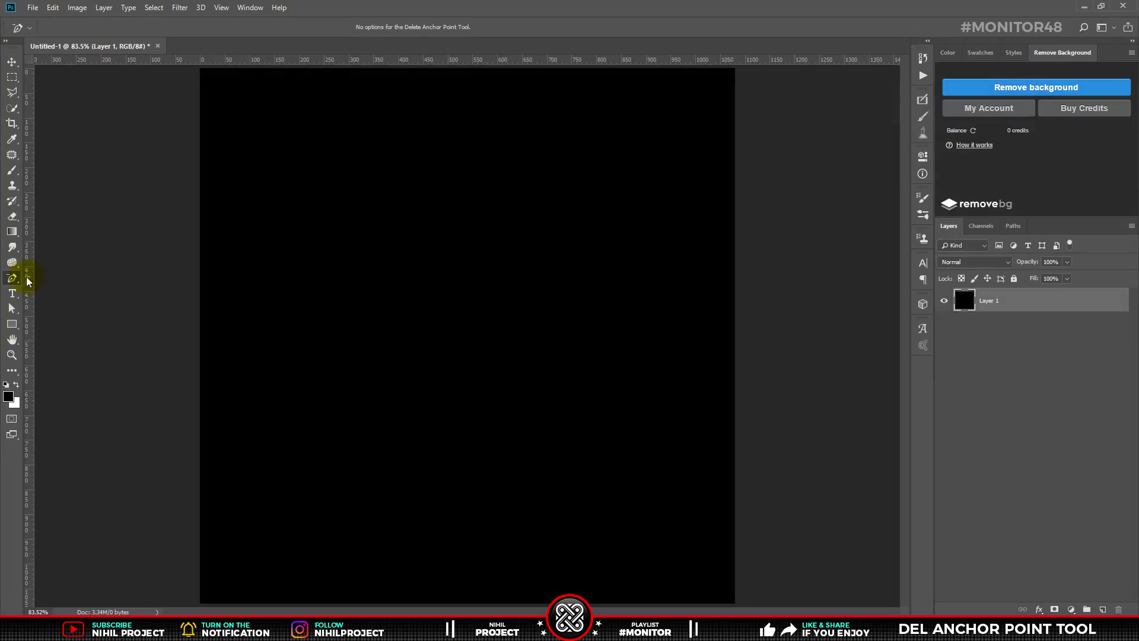
Step: Draw a closed triangular path with the Pen Tool and add an anchor point on its left edge
right_click(16, 281)
left_click(58, 278)
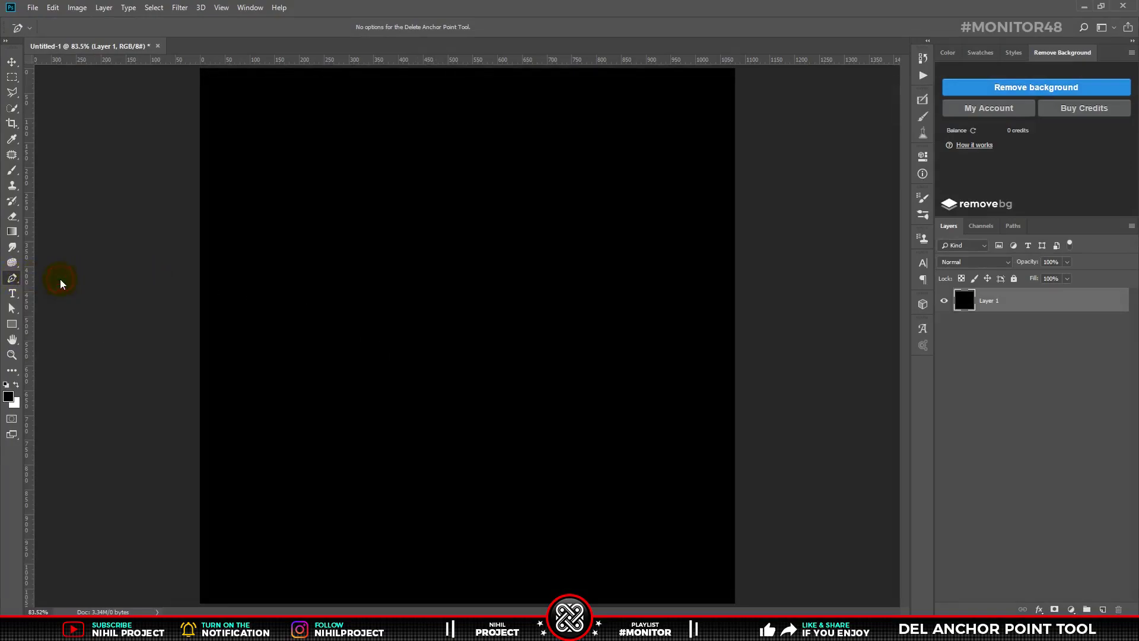
left_click(454, 156)
left_click(278, 518)
left_click(626, 527)
left_click(455, 156)
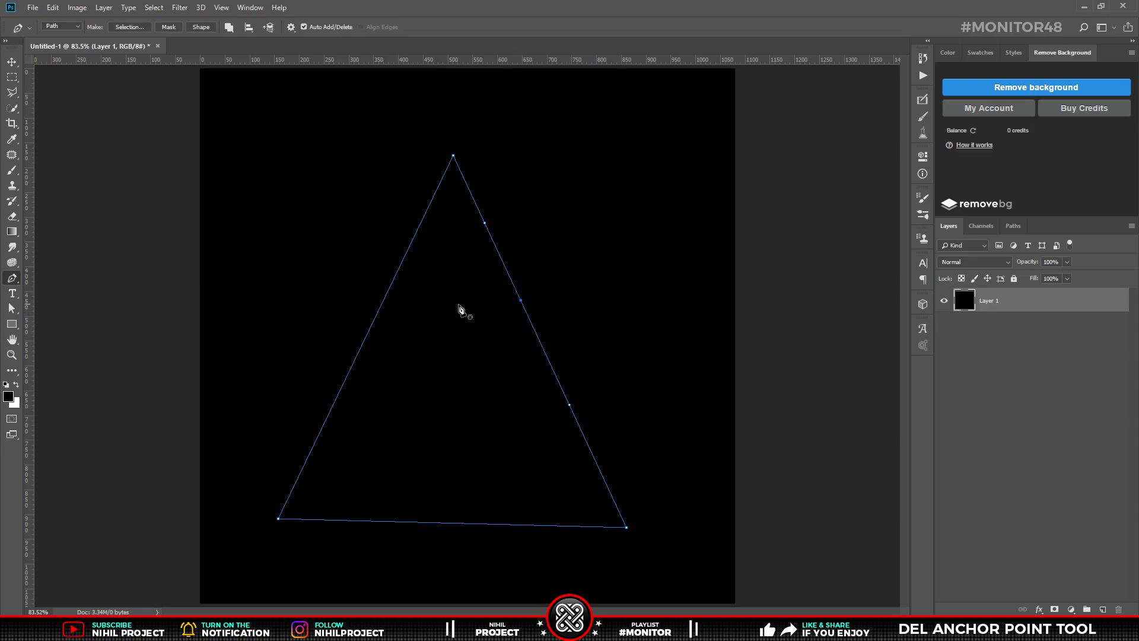
left_click(379, 311)
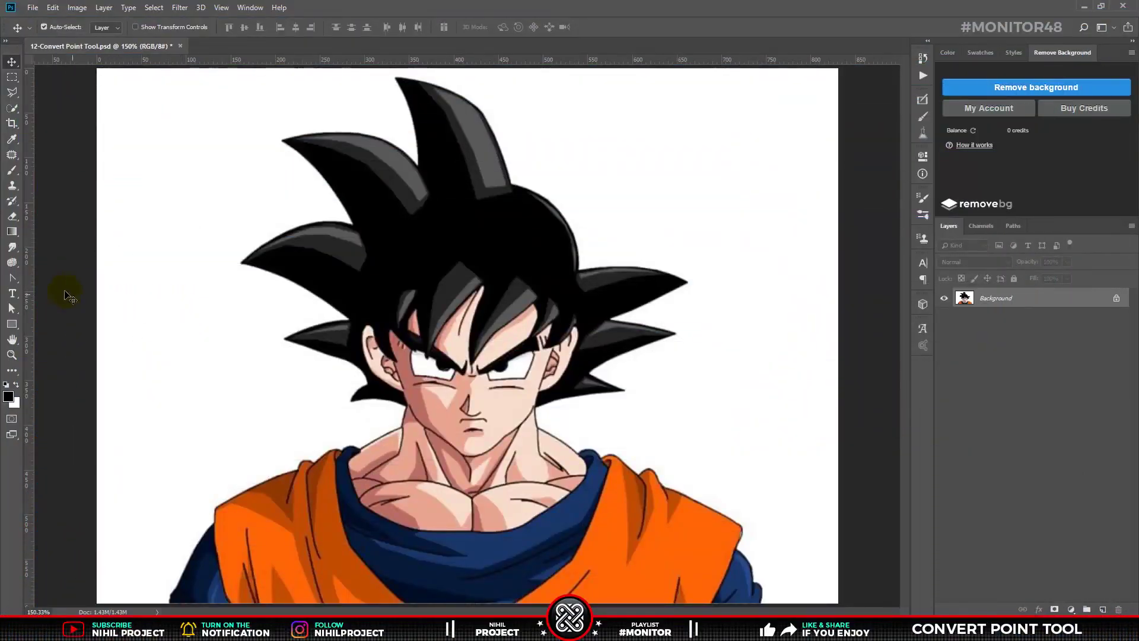
Step: Select the Convert Point Tool and activate the Work Path outlining the character's head, returning to the layers
right_click(17, 284)
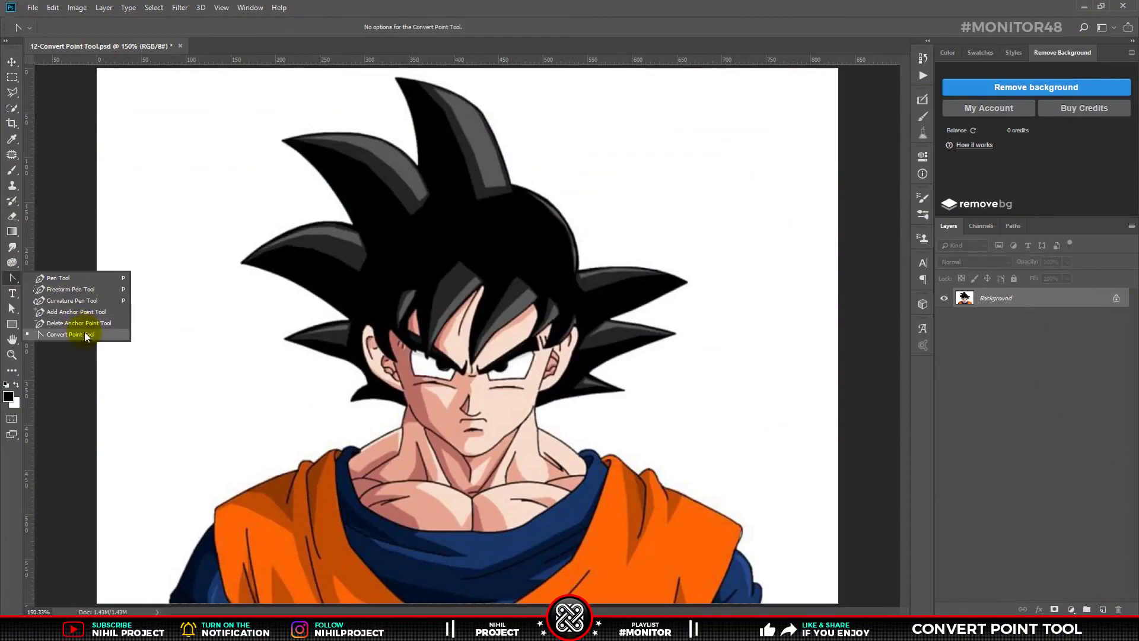
left_click(72, 335)
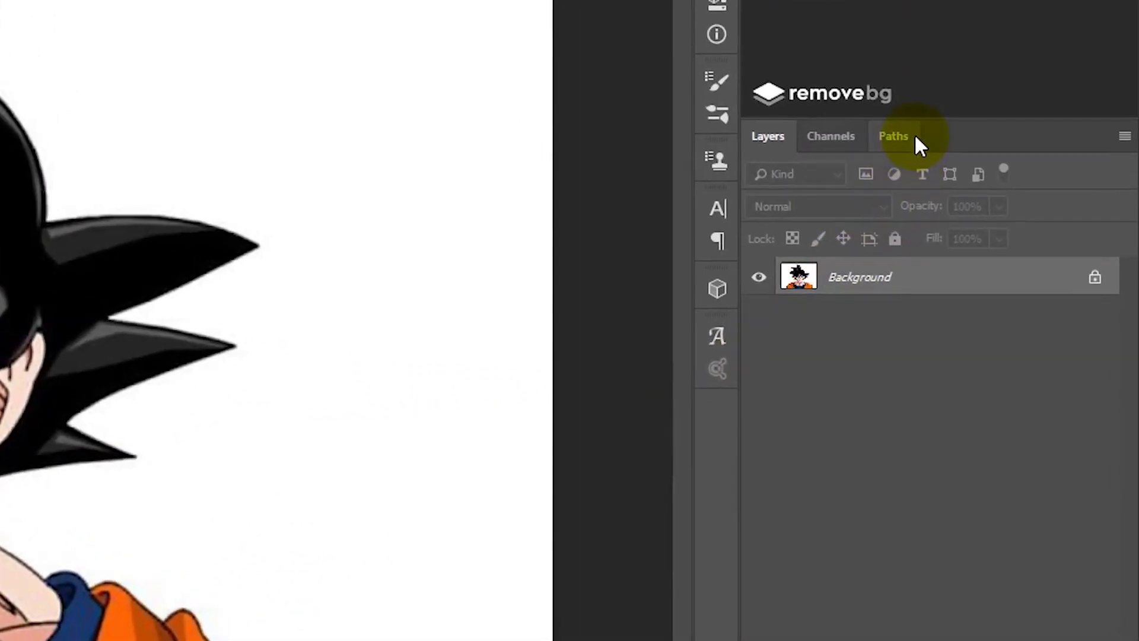
left_click(895, 137)
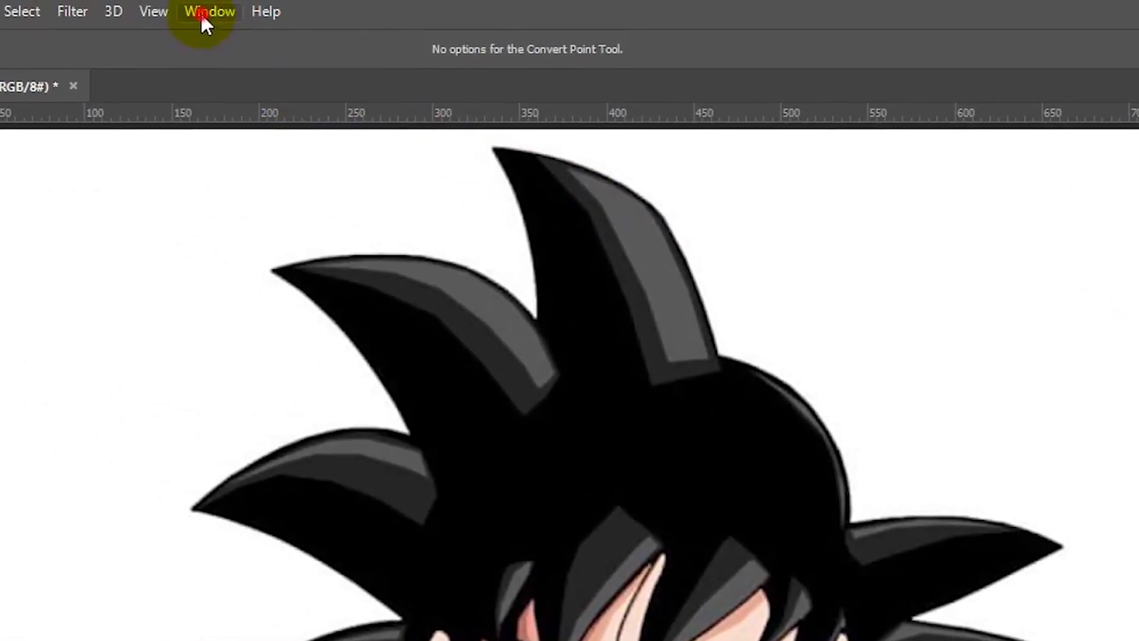
left_click(200, 12)
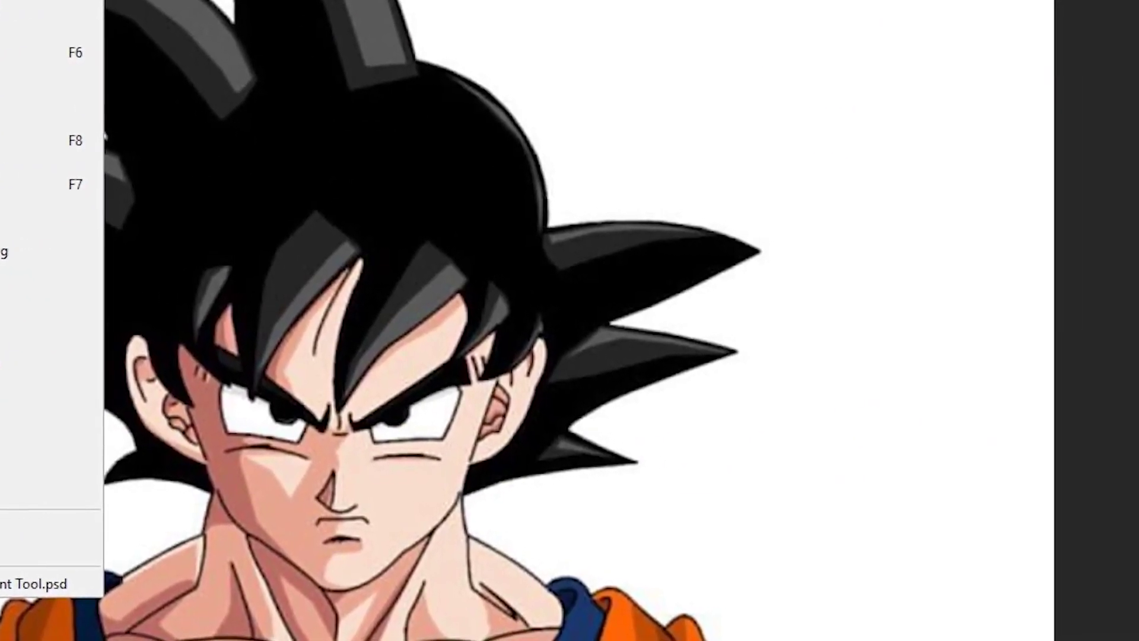
left_click(883, 264)
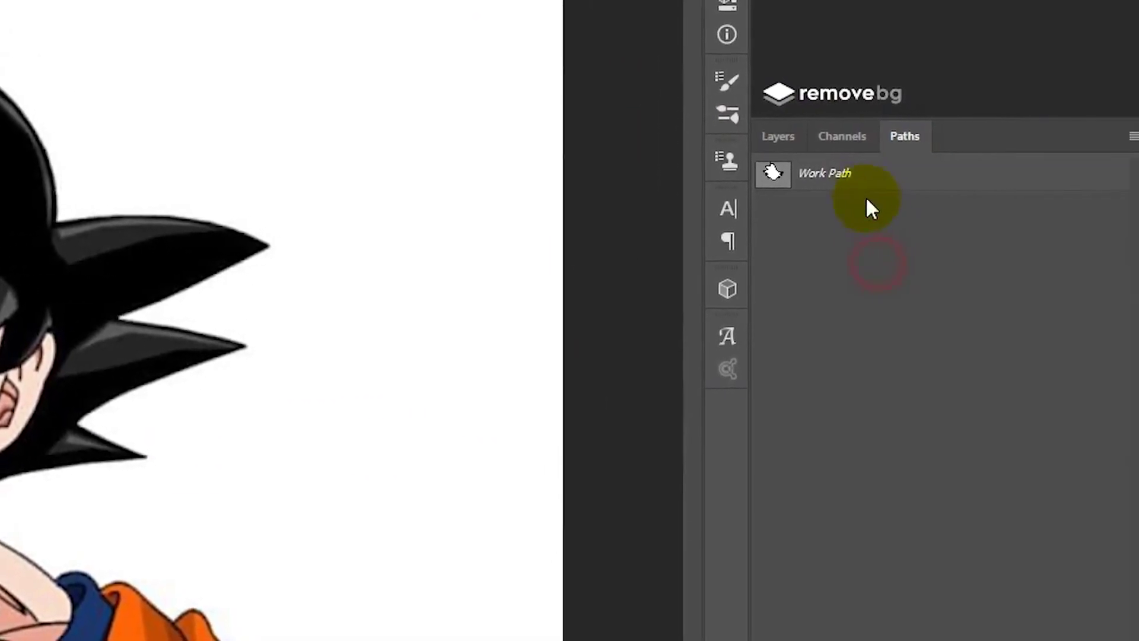
left_click(845, 177)
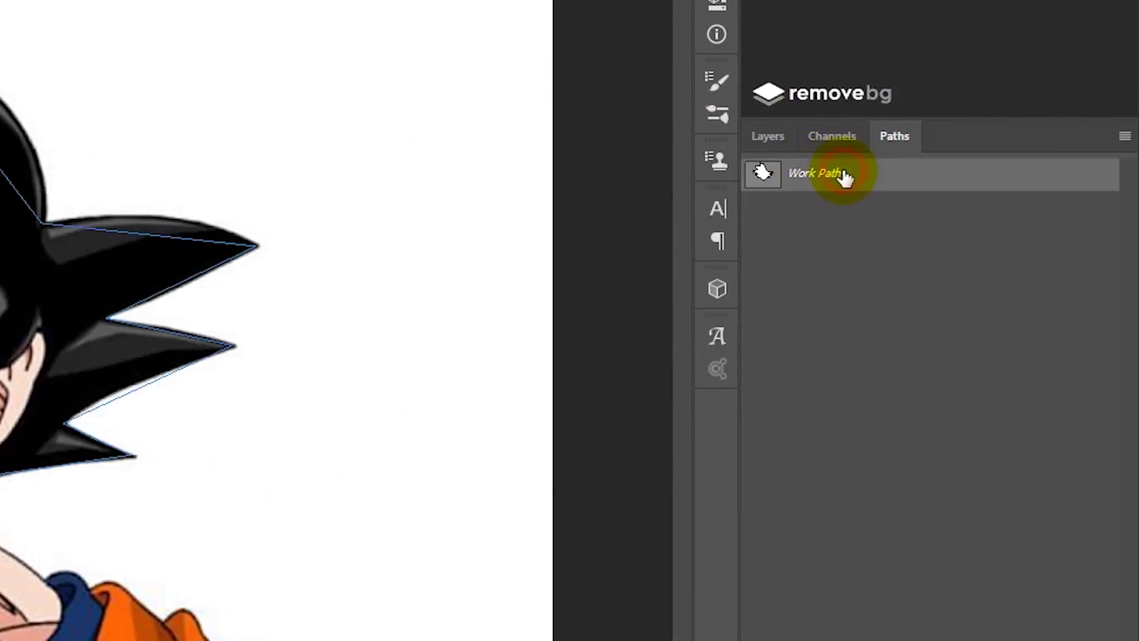
left_click(769, 140)
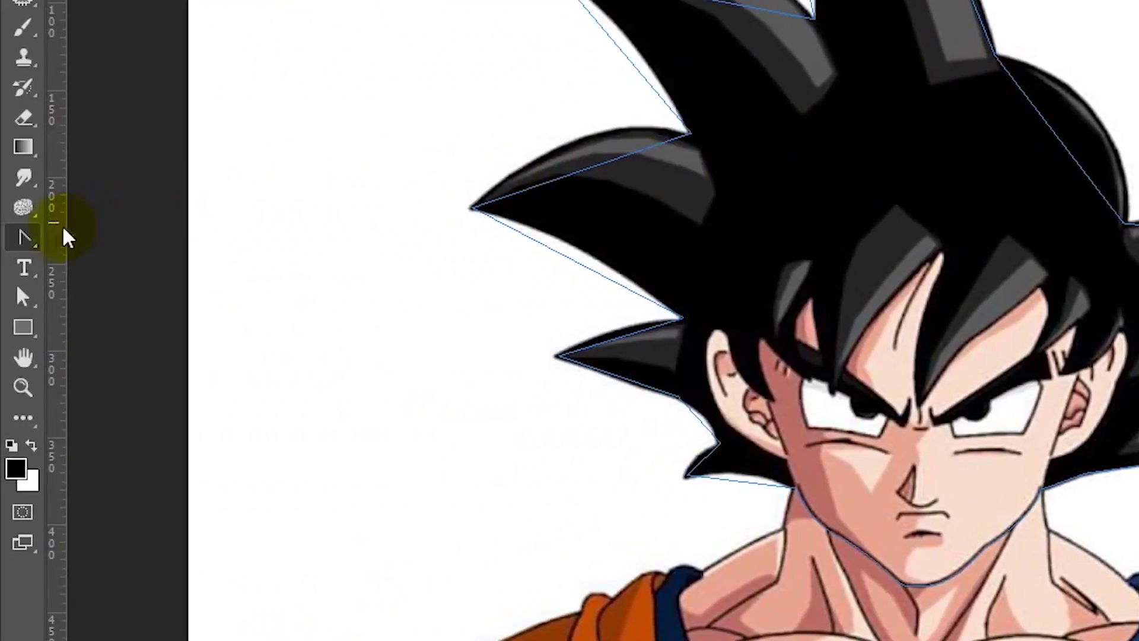
Step: With the Convert Point Tool, curve the straight segments to follow the two upper hair spikes and the crown of the head
left_click(21, 238)
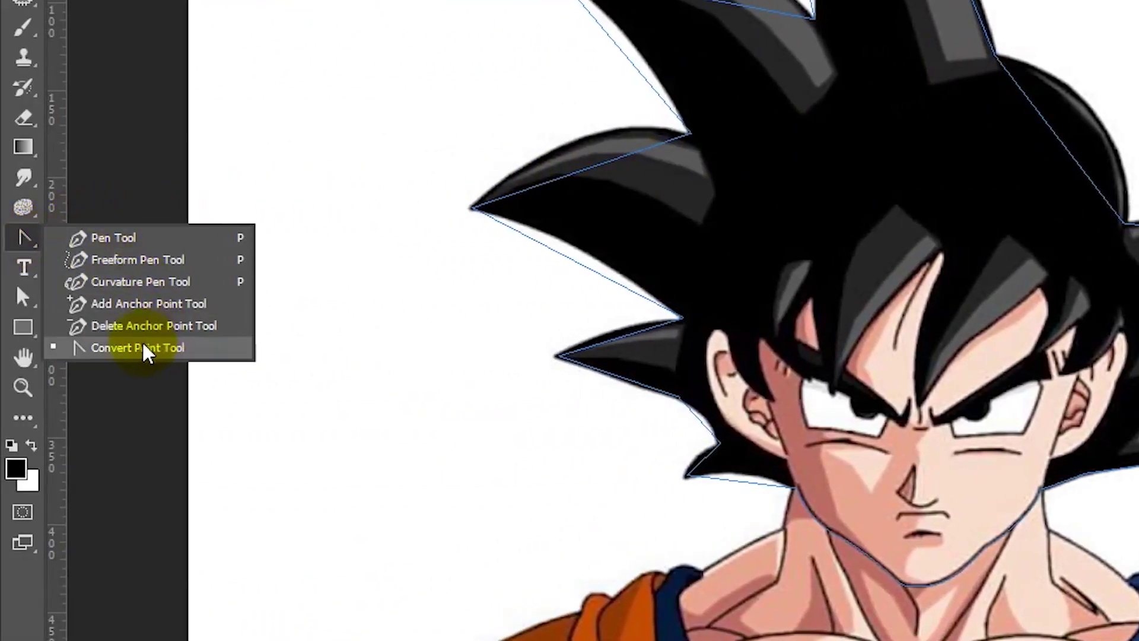
left_click(172, 350)
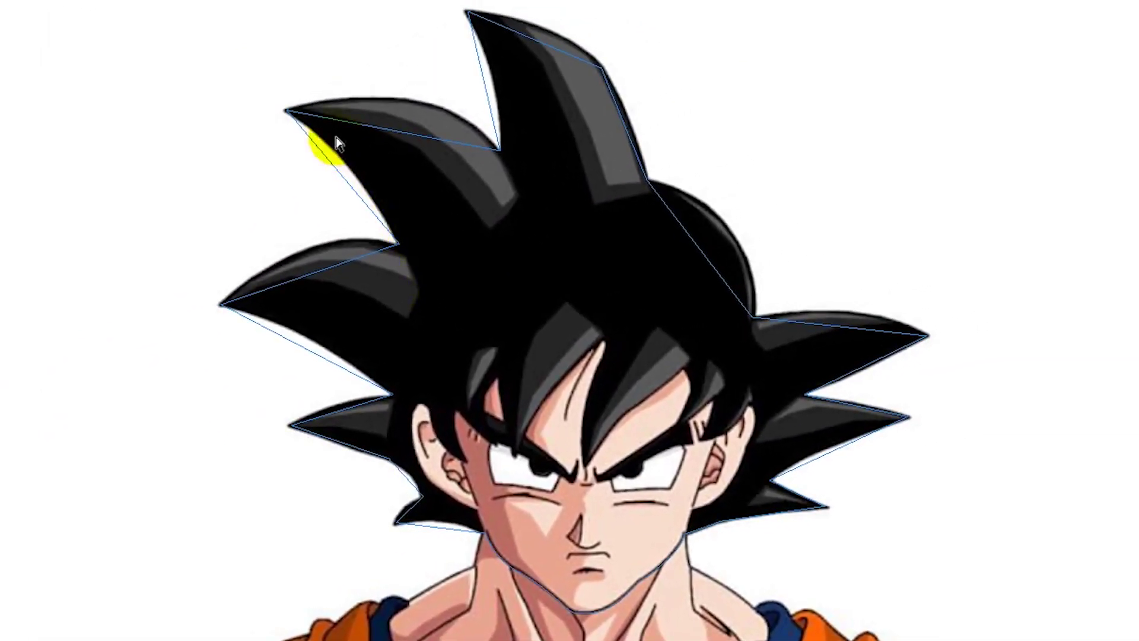
left_click(287, 111)
left_click_drag(288, 112, 432, 80)
left_click_drag(227, 120, 357, 155)
left_click_drag(500, 151, 483, 76)
mouse_move(601, 68)
left_mouse_down()
mouse_move(653, 119)
mouse_move(615, 84)
left_mouse_up()
left_click_drag(647, 180, 744, 194)
left_click_drag(752, 318, 748, 351)
left_click_drag(743, 194, 745, 198)
Step: Curve the path segments around the three hair spikes on the head's right side to match their edges
left_click_drag(746, 346, 880, 299)
left_click_drag(804, 395, 832, 402)
left_click_drag(907, 417, 935, 428)
left_click_drag(832, 402, 834, 400)
left_click_drag(936, 428, 856, 430)
left_click_drag(770, 480, 761, 493)
left_click_drag(761, 492, 774, 487)
left_click_drag(855, 431, 872, 430)
left_click_drag(779, 467, 783, 461)
left_click_drag(825, 506, 830, 507)
left_click_drag(830, 507, 706, 525)
Step: Curve the path segments around the hair spikes on the head's left side and deselect the anchor points
left_click_drag(396, 522, 438, 512)
left_click_drag(389, 458, 374, 452)
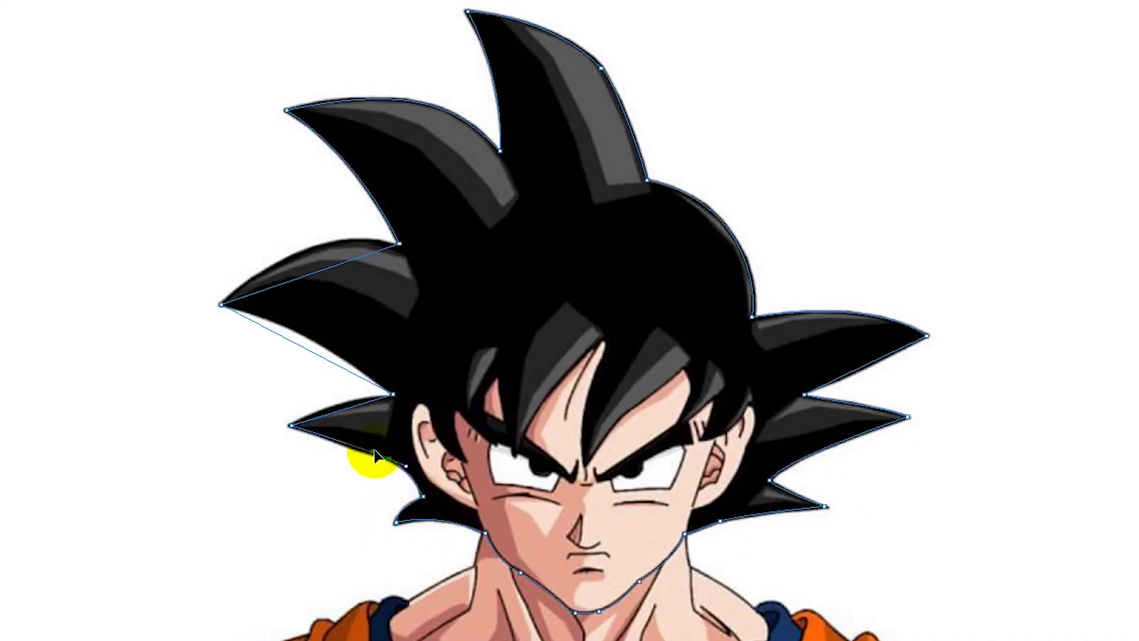
left_click_drag(291, 425, 351, 367)
left_click_drag(220, 305, 319, 217)
left_click_drag(420, 257, 392, 249)
left_click_drag(221, 306, 300, 320)
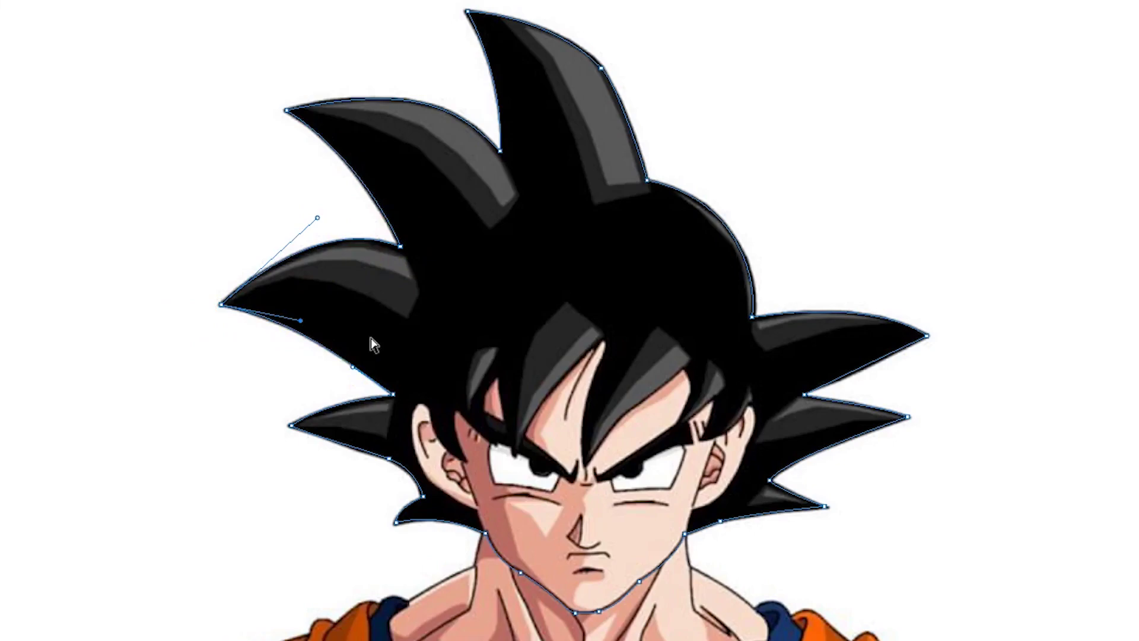
left_click(611, 318)
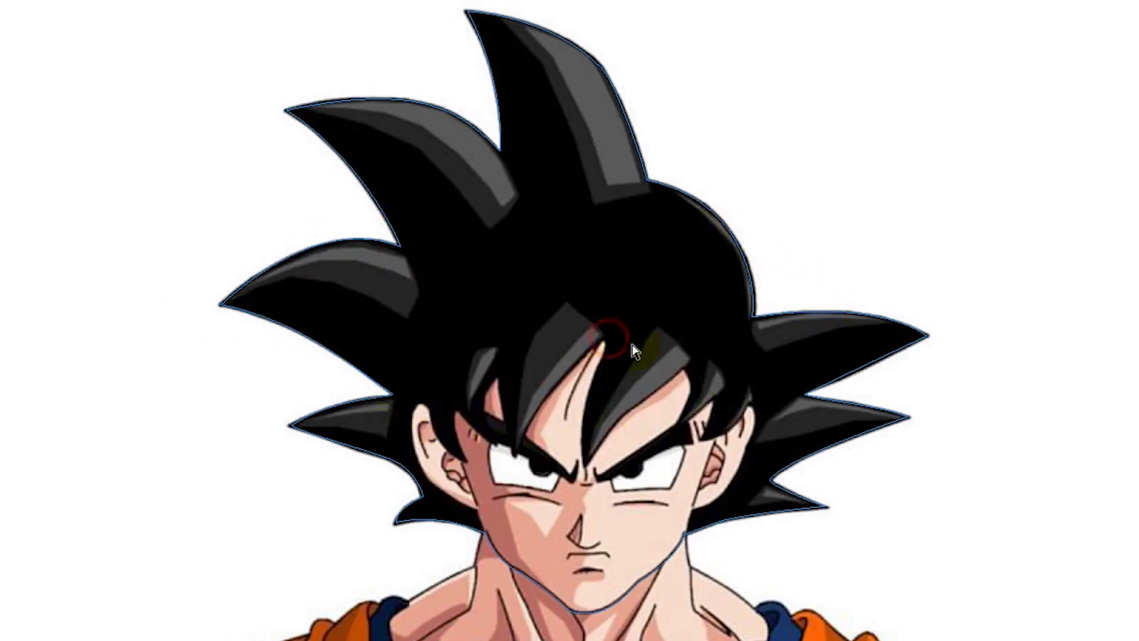
Step: Convert the head outline path into a new anti-aliased selection with a feather radius of 0 pixels
left_click(646, 314)
right_click(650, 318)
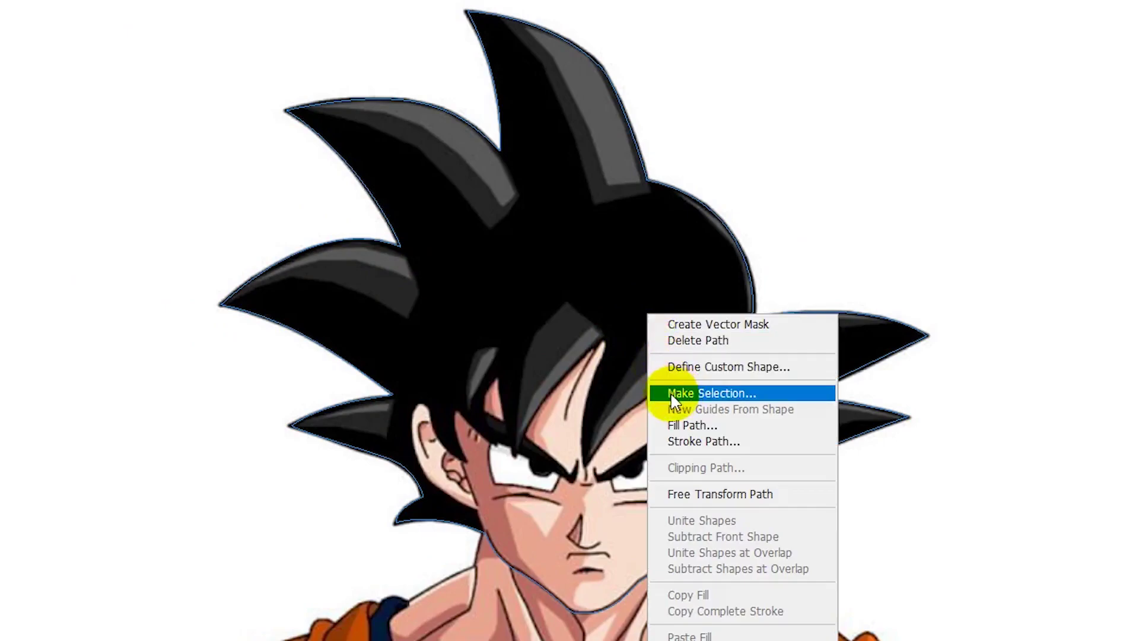
left_click(750, 394)
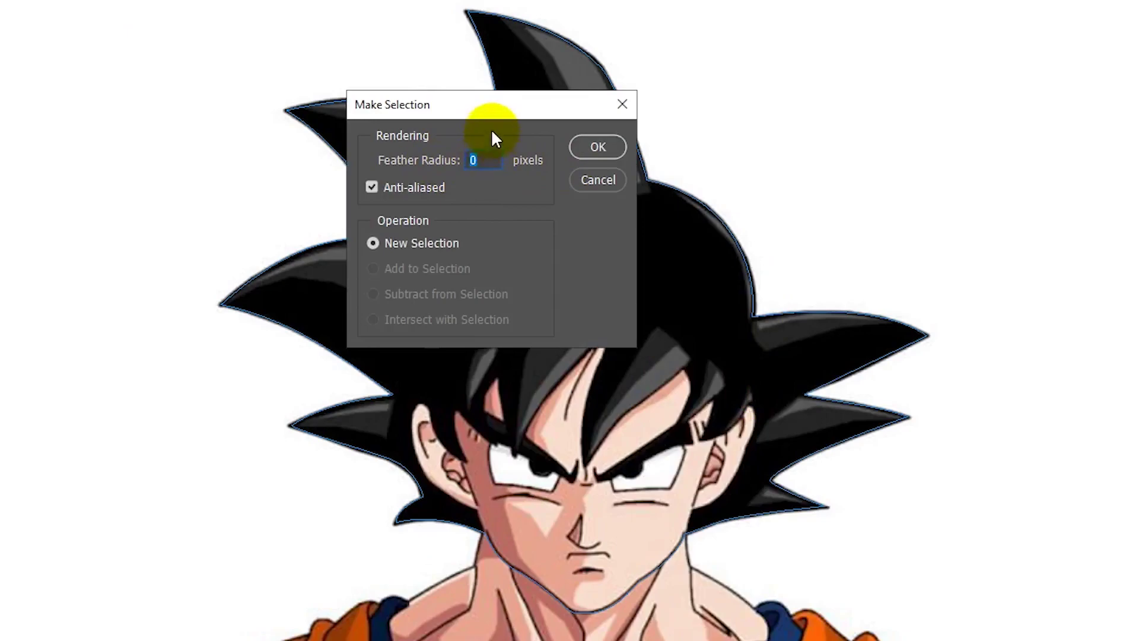
left_click_drag(496, 114, 592, 186)
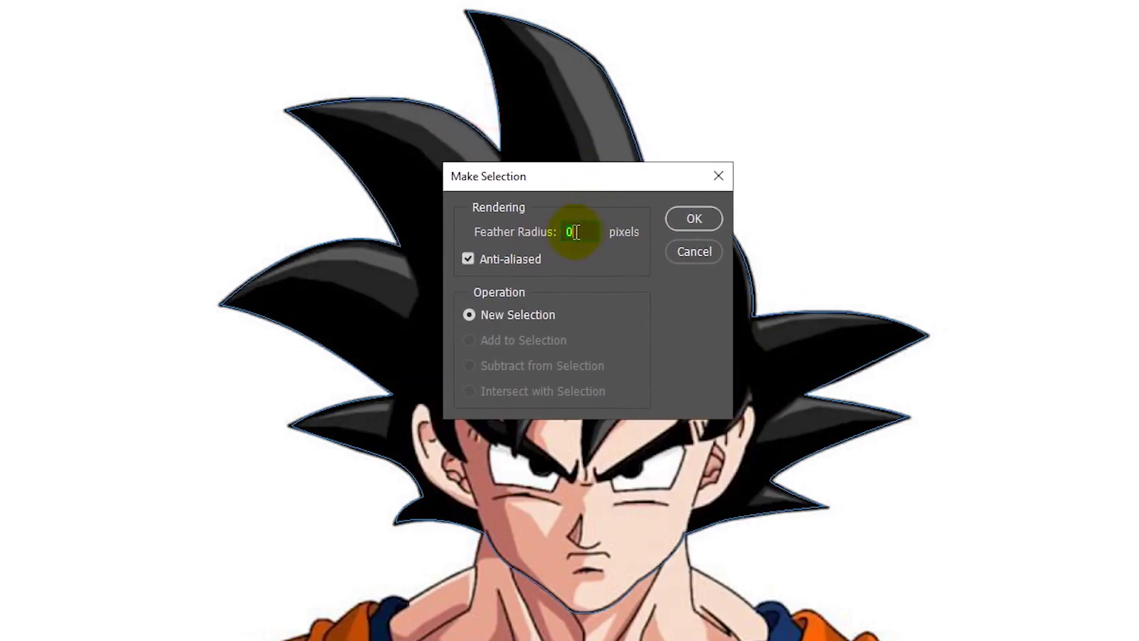
left_click(689, 215)
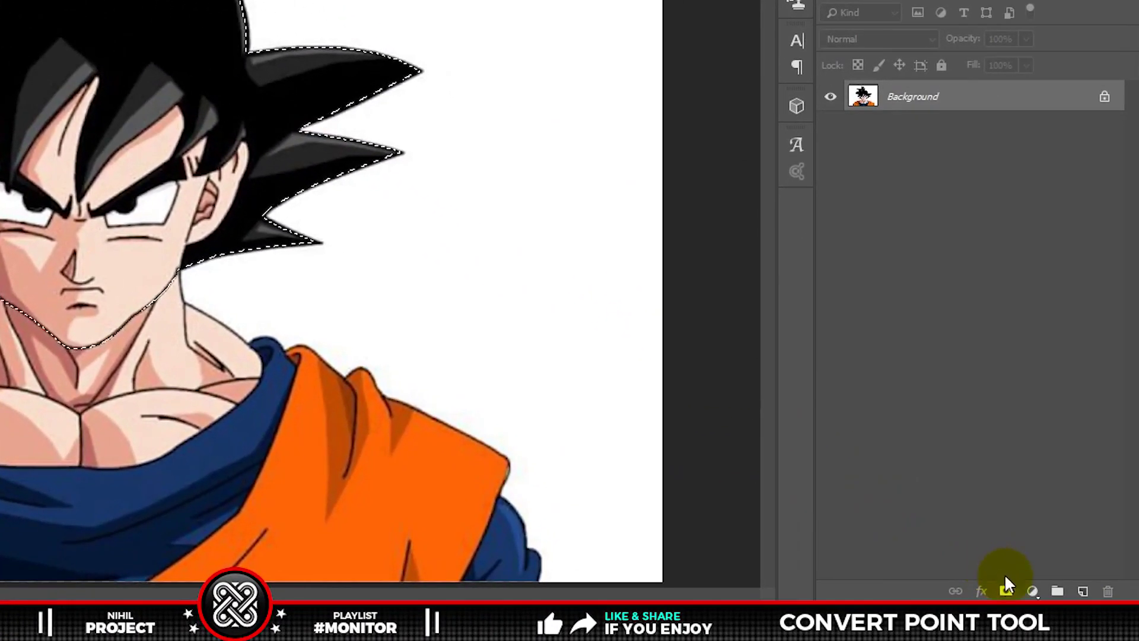
Step: Add a layer mask from the head selection and move the cut-out head down toward the canvas centre
left_click(1007, 589)
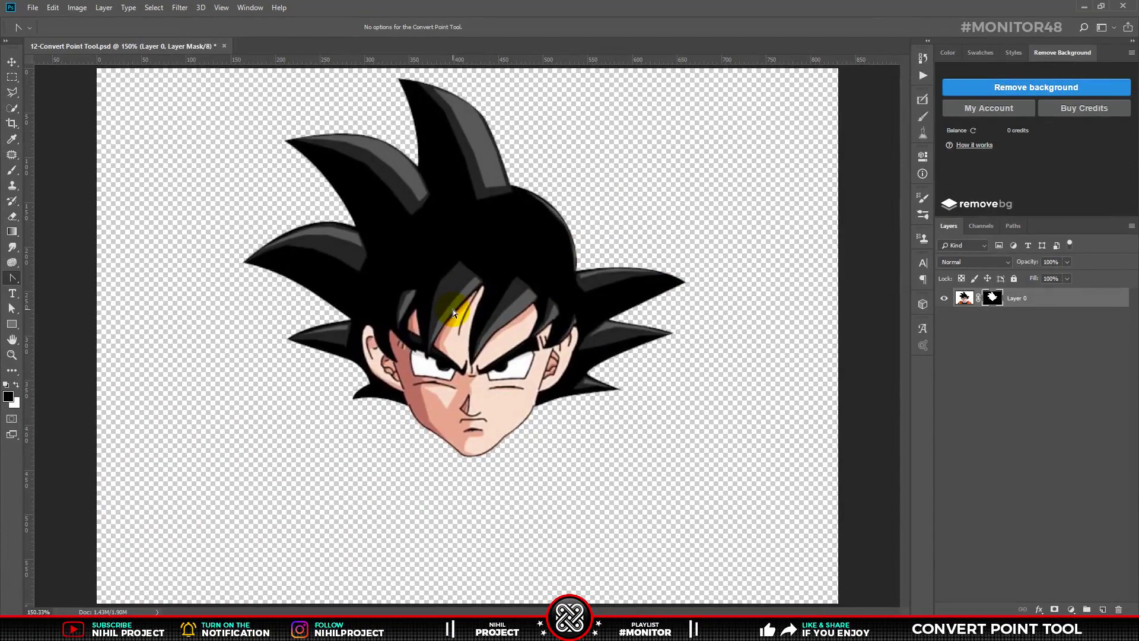
key("v")
left_click_drag(480, 296, 503, 355)
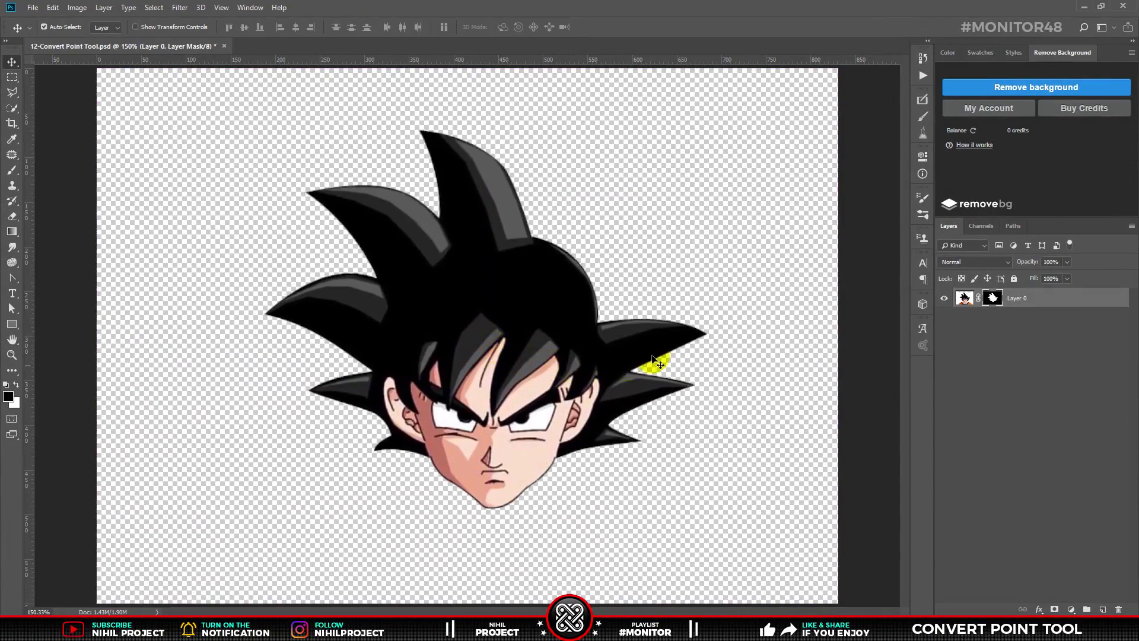